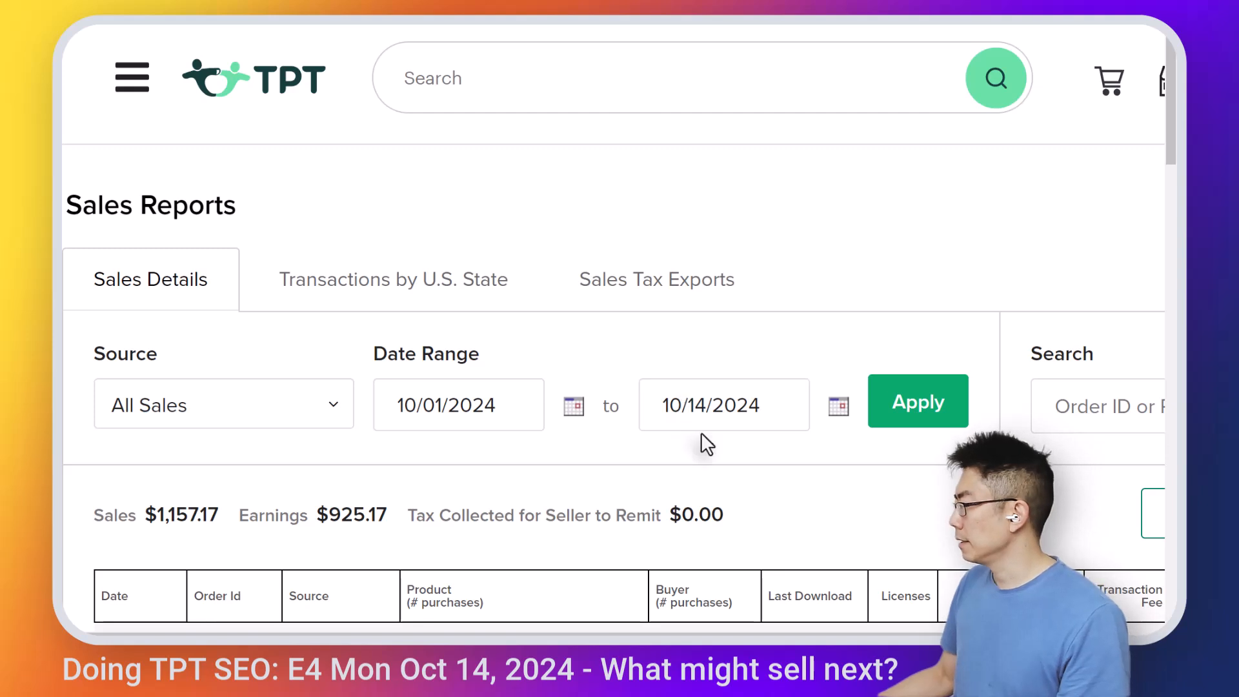
- Set the sales report's date range to 10/14/2023 through 10/14/2024, apply it, and request the full report download
drag(695, 409, 706, 409)
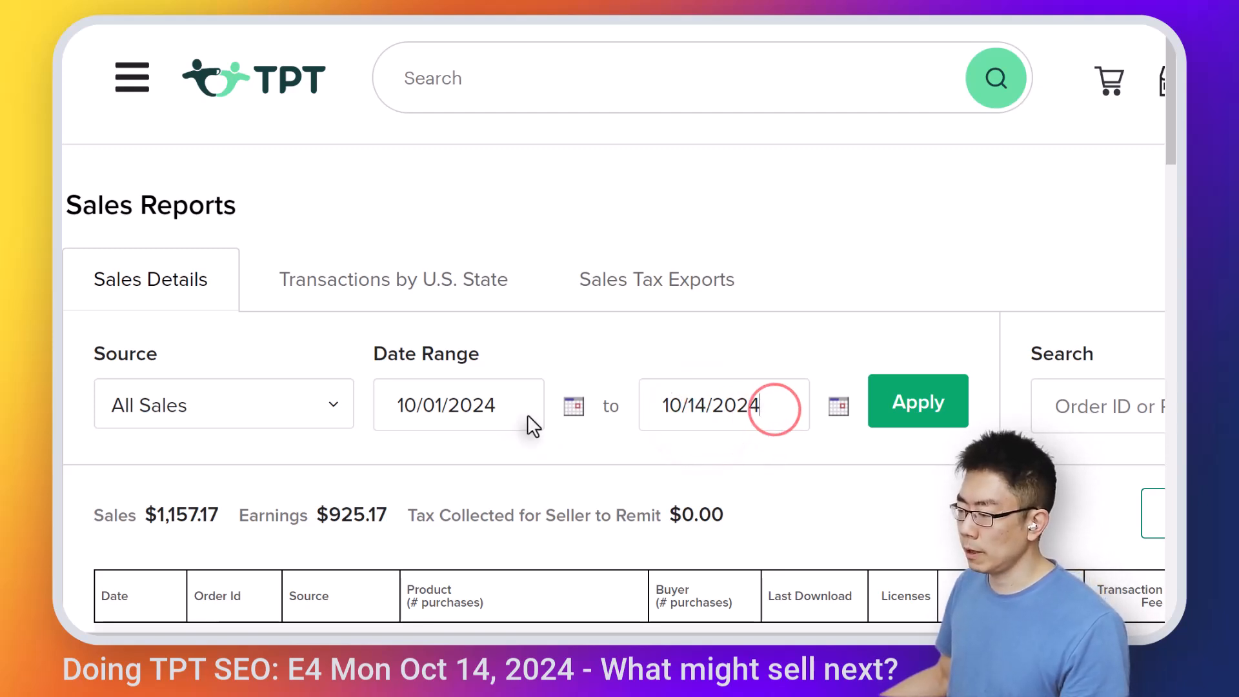
click(443, 405)
key(shift+Left)
key(shift+Left)
text(14)
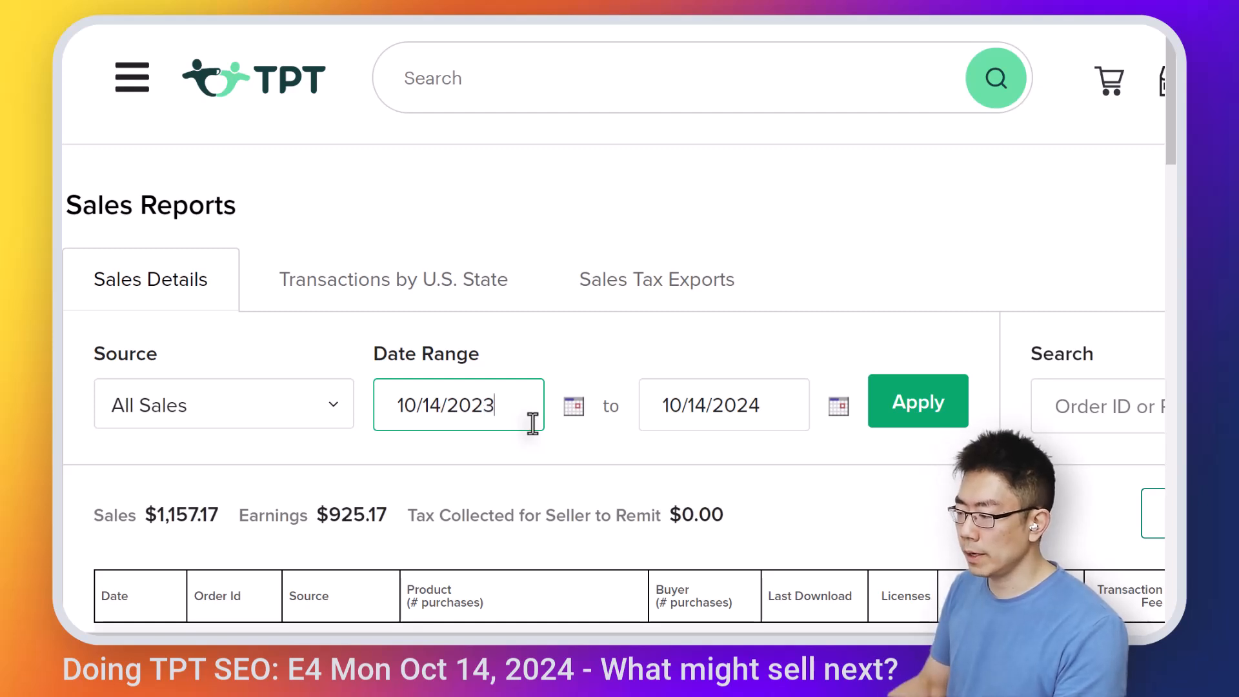
click(913, 402)
drag(556, 634, 729, 634)
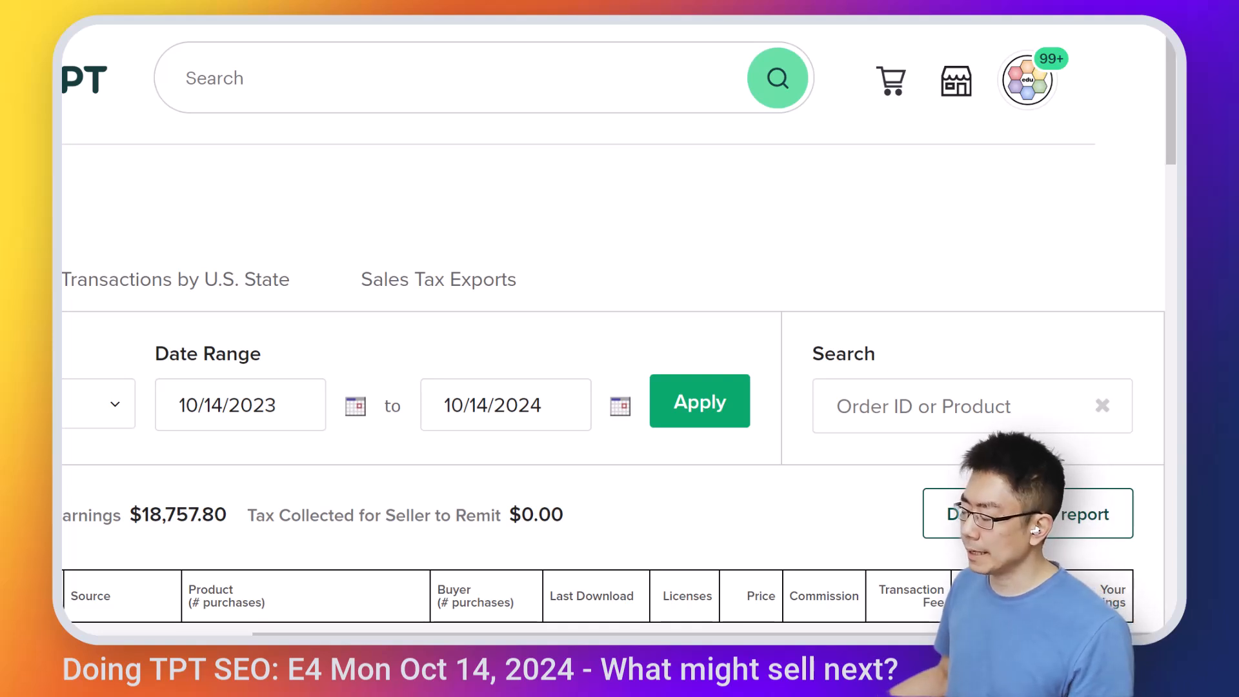
click(710, 413)
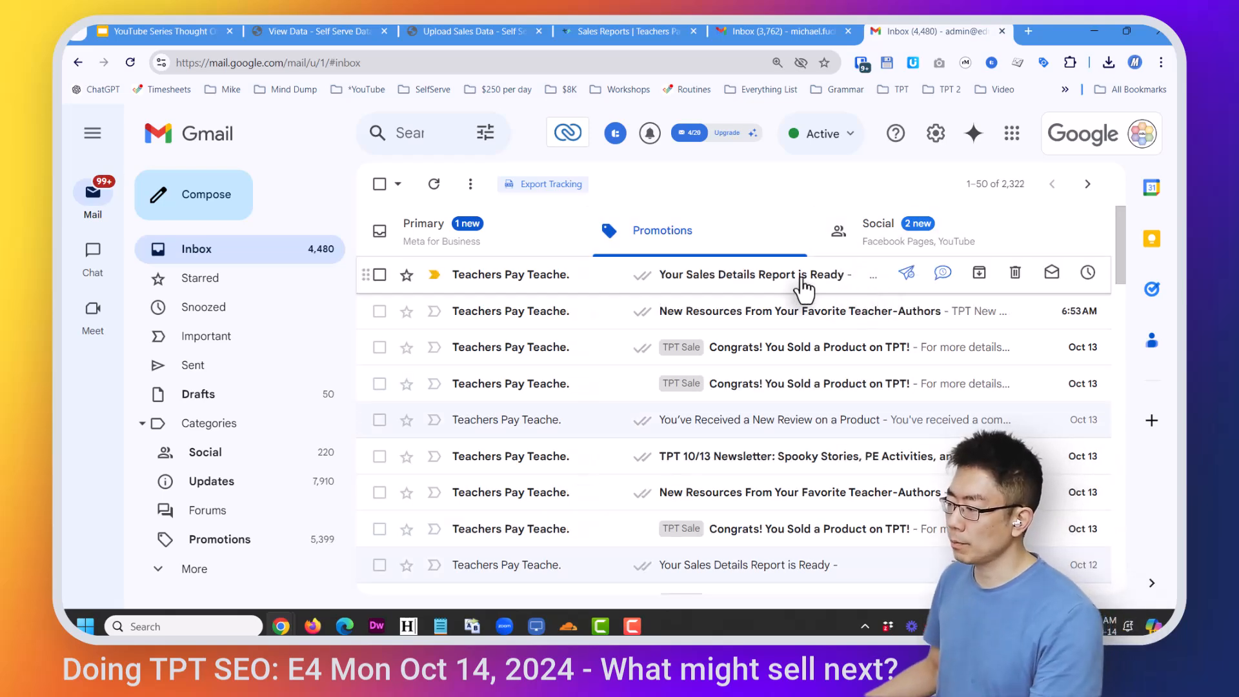
- Open the "Your Sales Details Report is Ready" email and download the sales report from its linked page
click(797, 277)
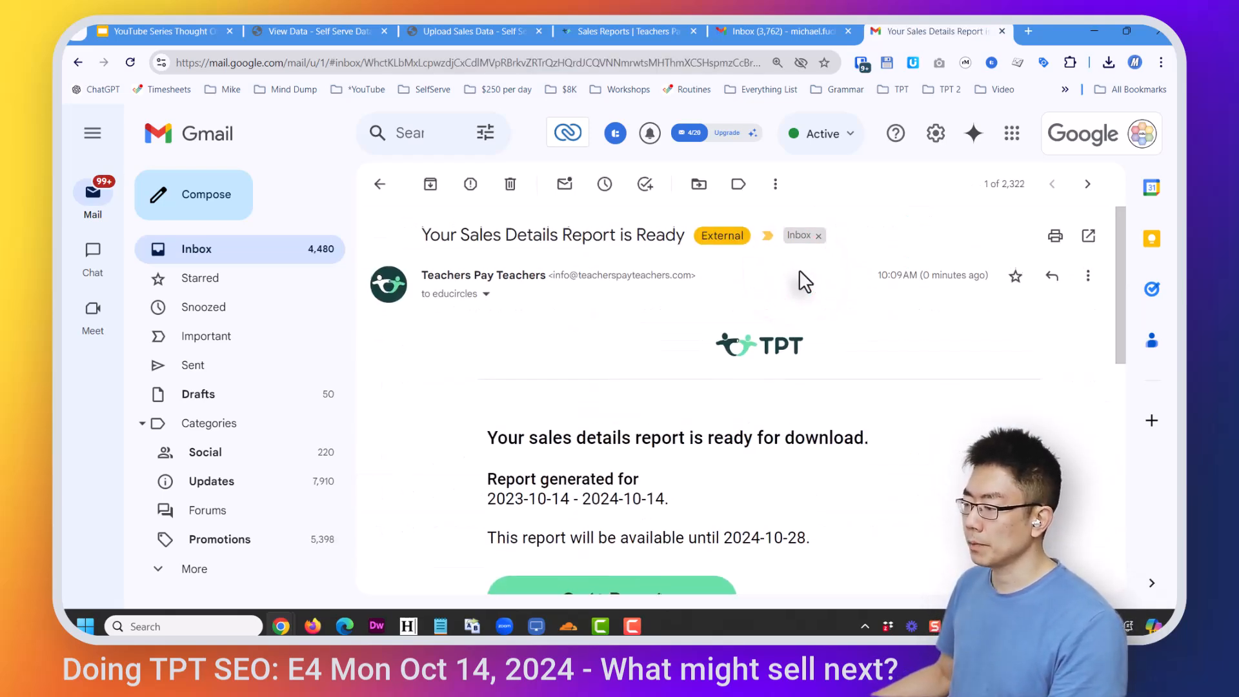
scroll(800, 277, down, 1)
scroll(801, 291, down, 1)
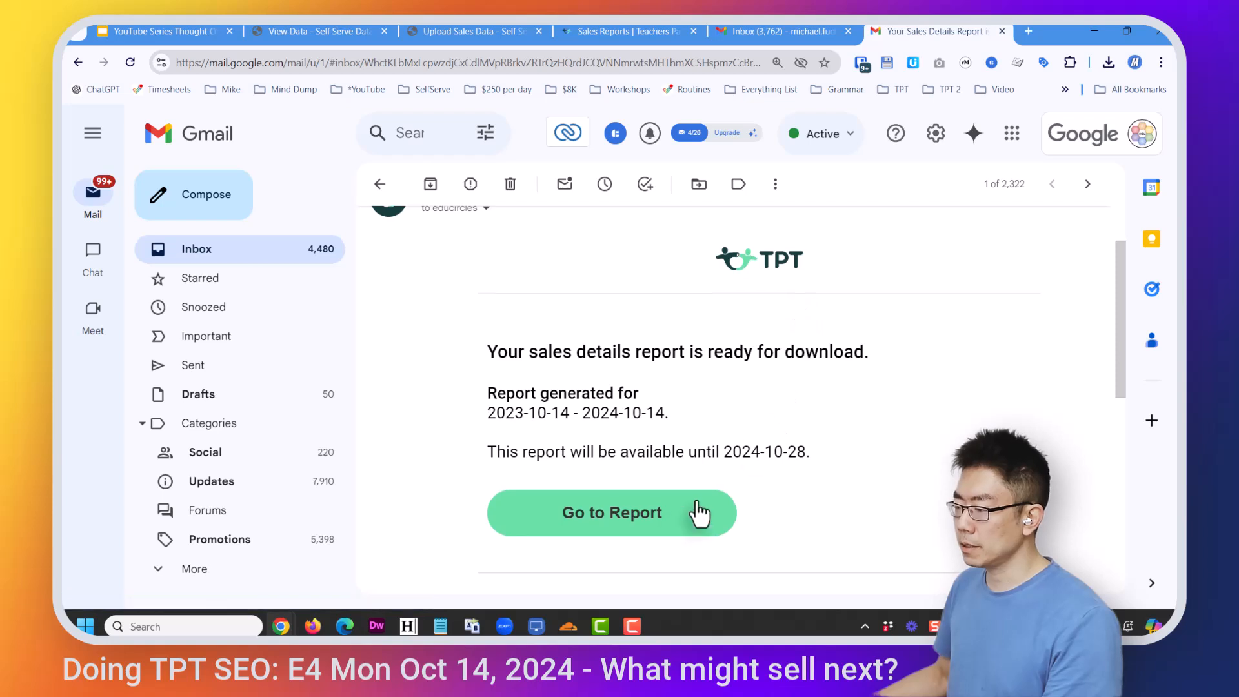
click(590, 513)
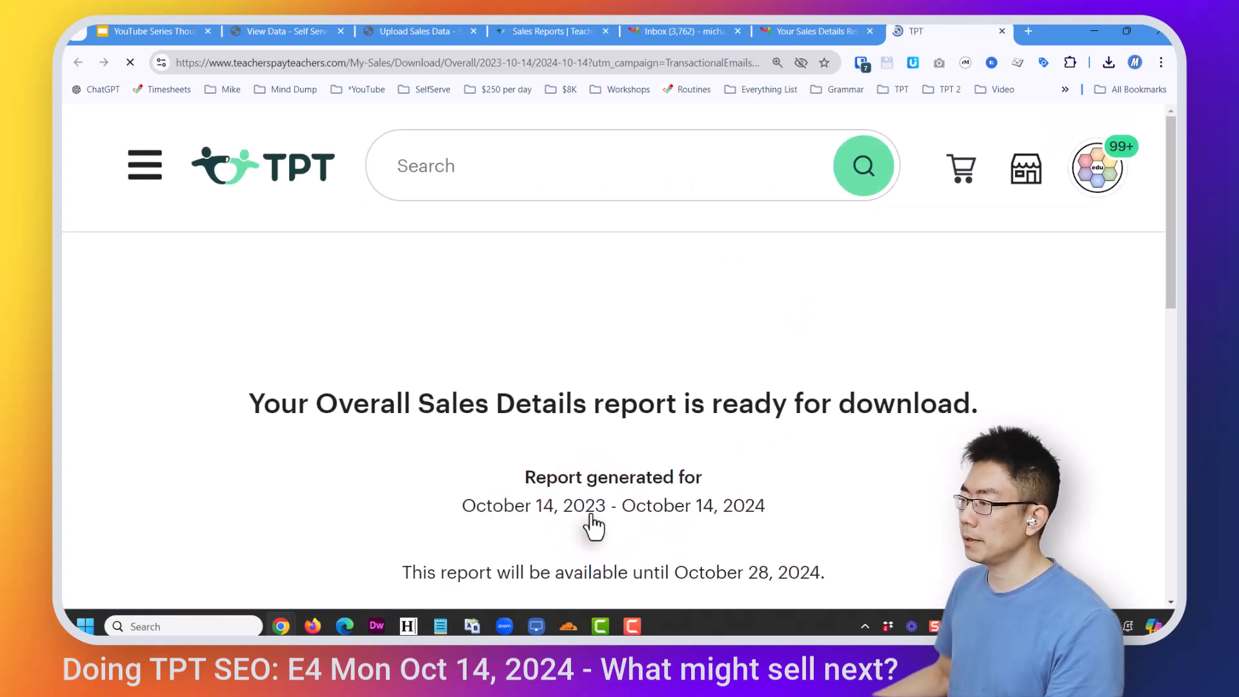
scroll(710, 415, down, 3)
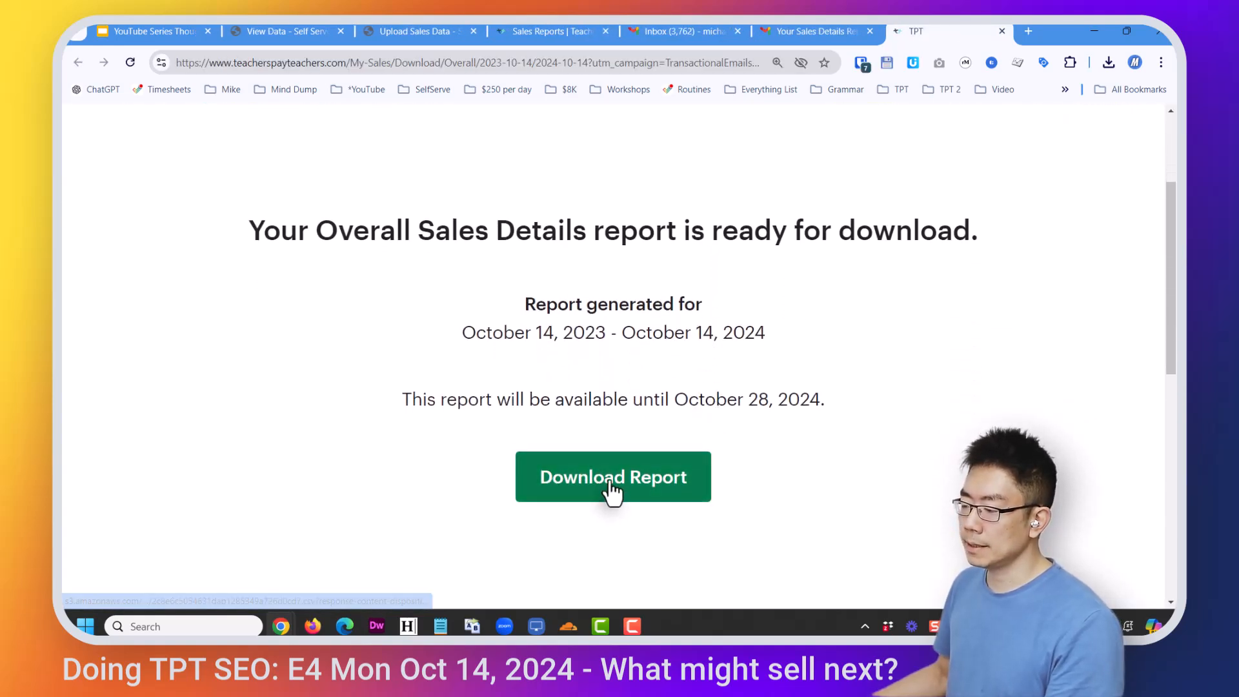
click(610, 481)
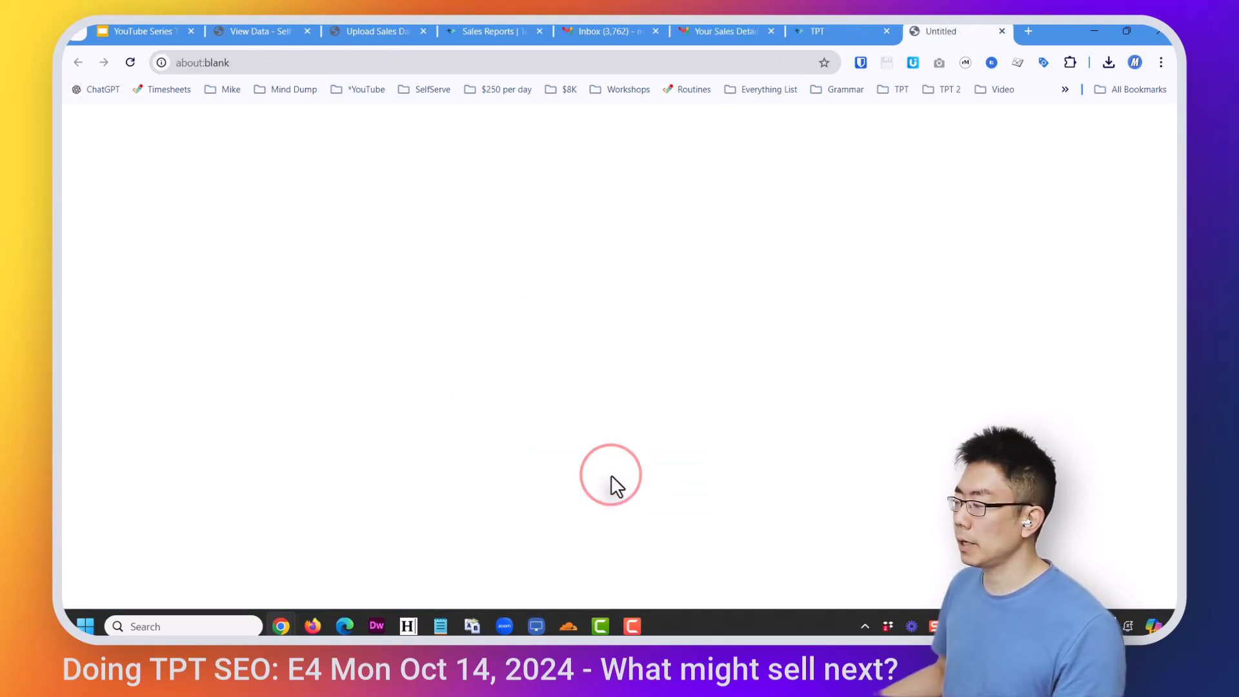
click(722, 381)
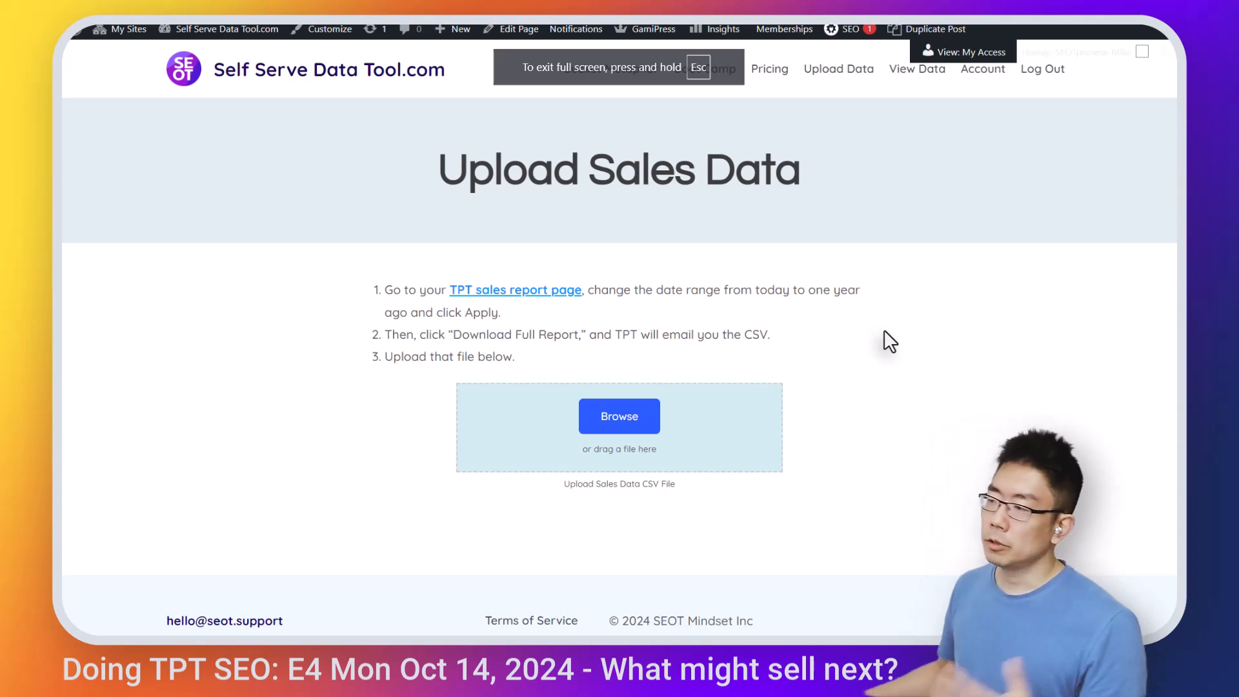
- Select sales_report_20231014_20241014.csv for upload on the Upload Sales Data page and choose today as its download date
click(542, 331)
click(467, 363)
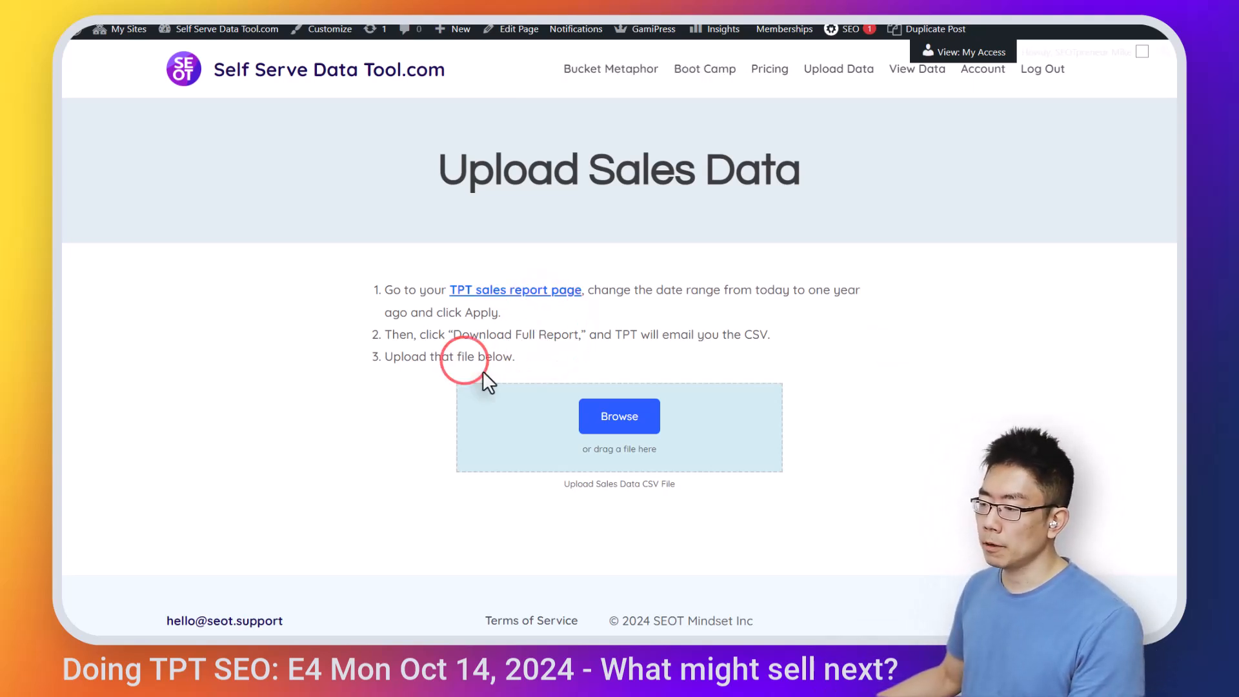
click(616, 419)
click(707, 382)
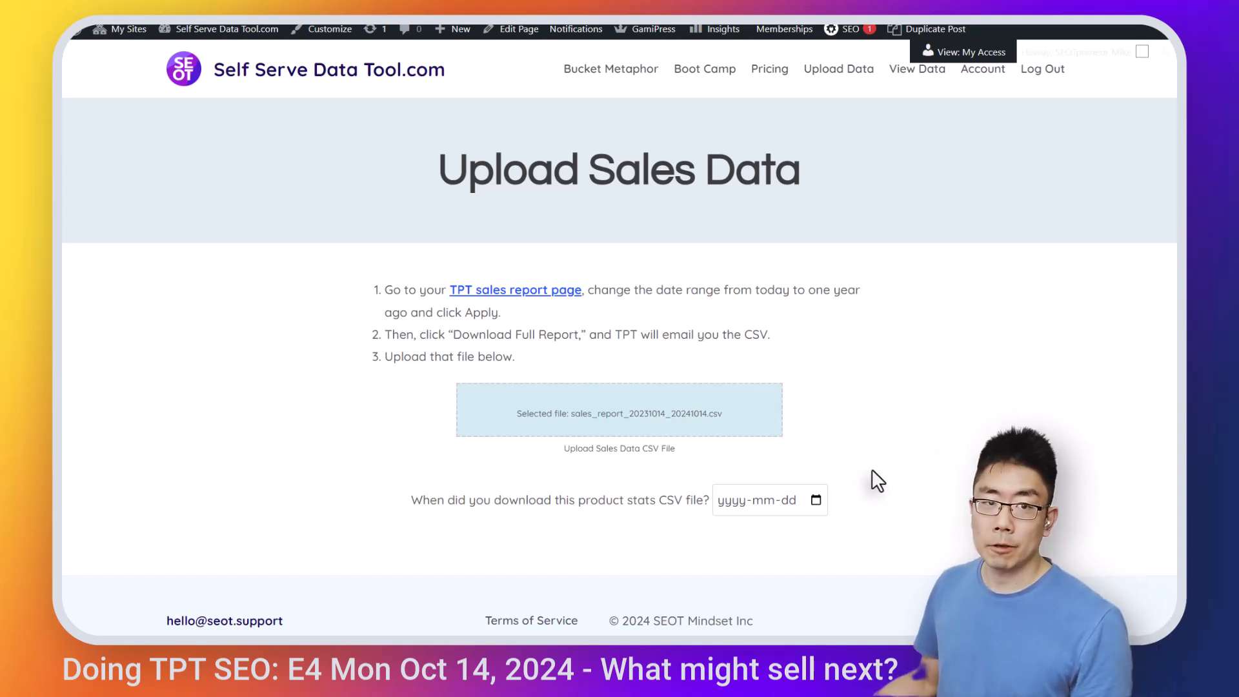
click(815, 500)
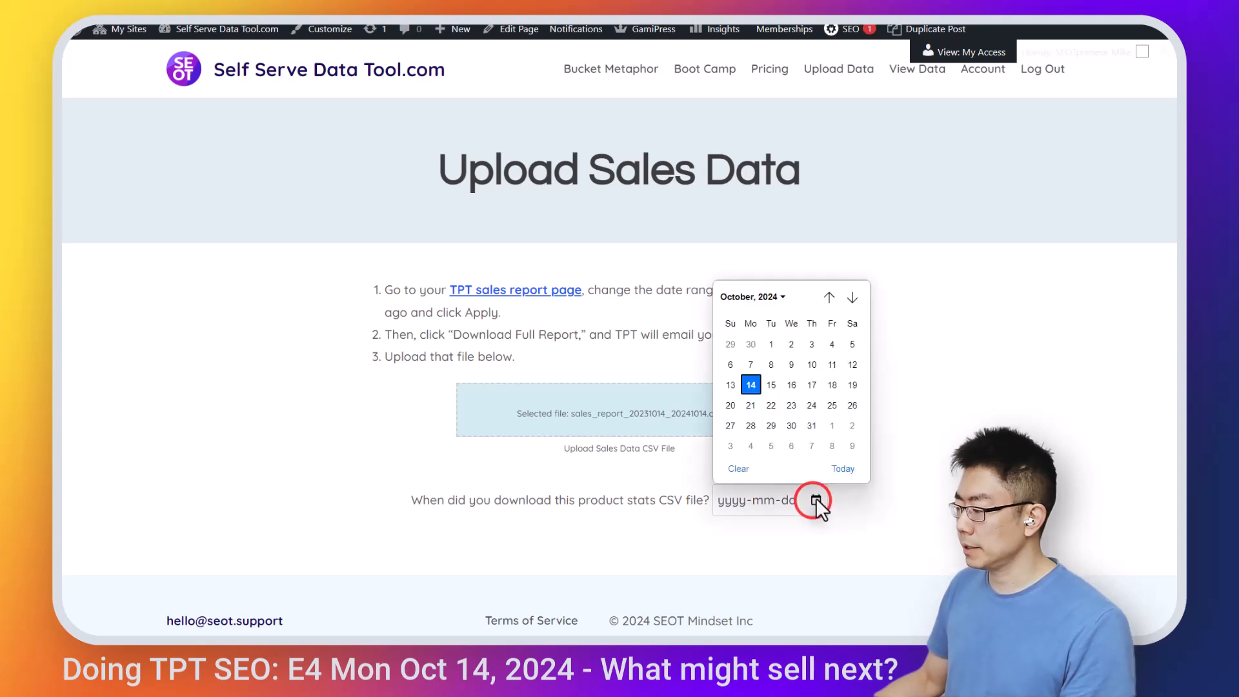
click(842, 467)
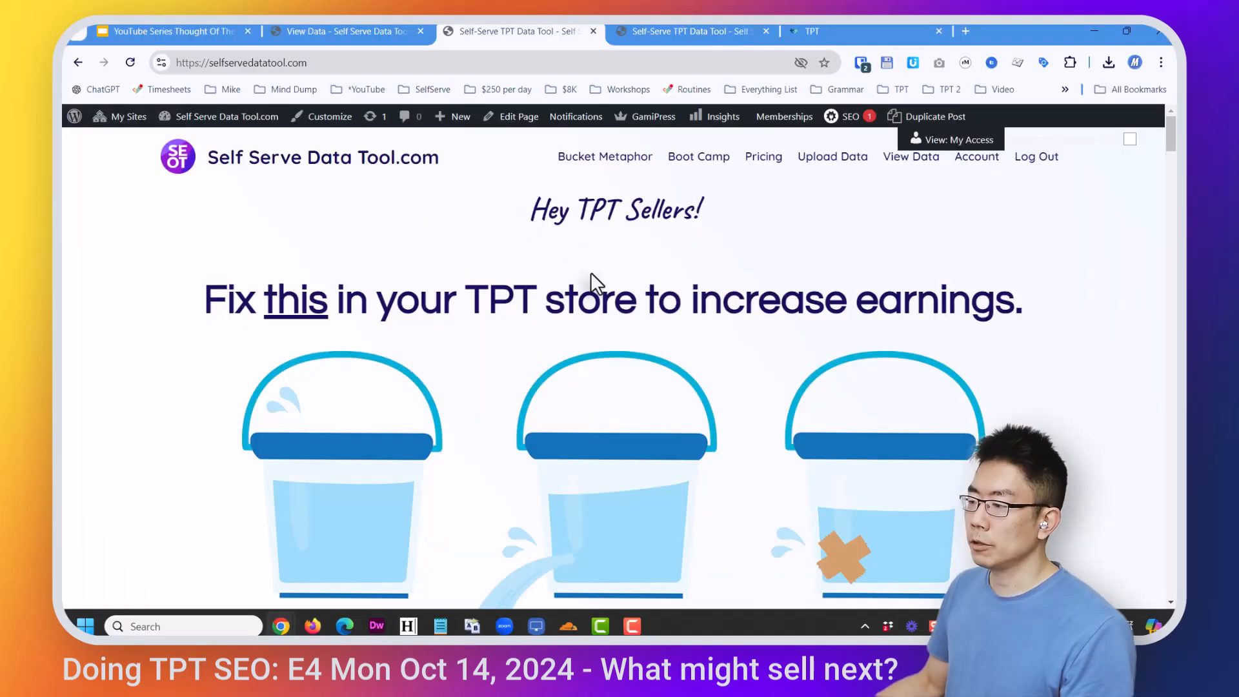
- Look through the Self Serve Data Tool homepage, including the Things to Know and upload credits questions
scroll(609, 331, down, 15)
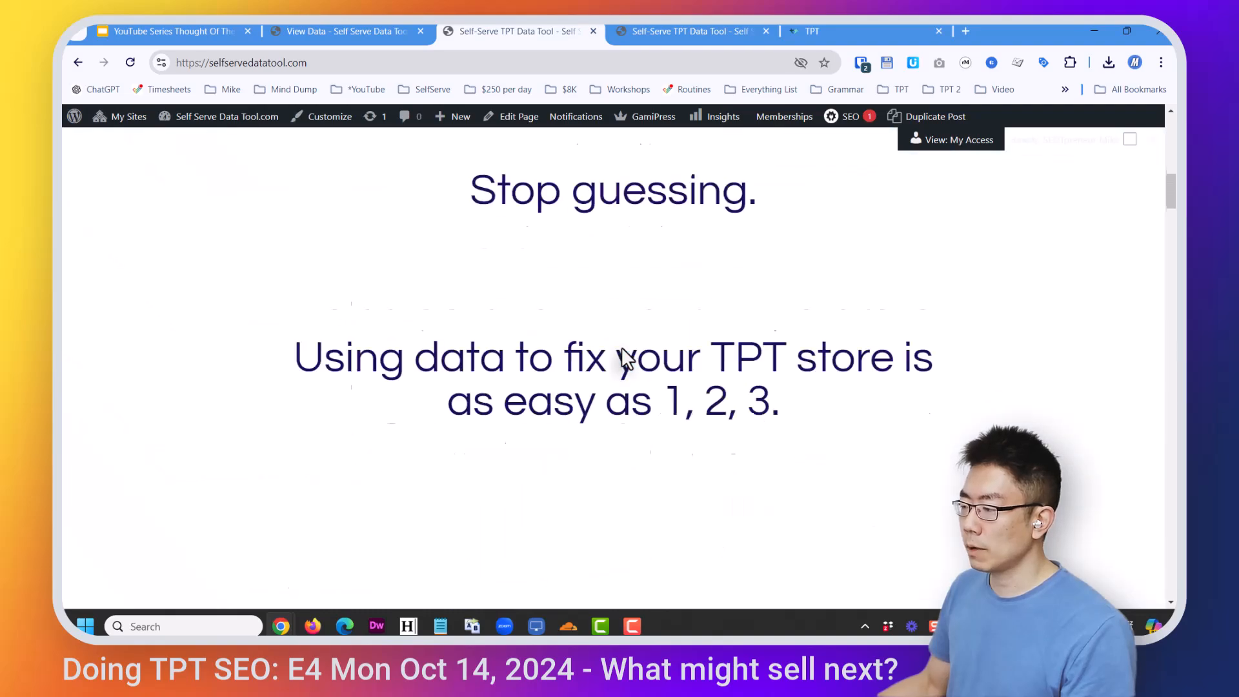
scroll(623, 350, down, 20)
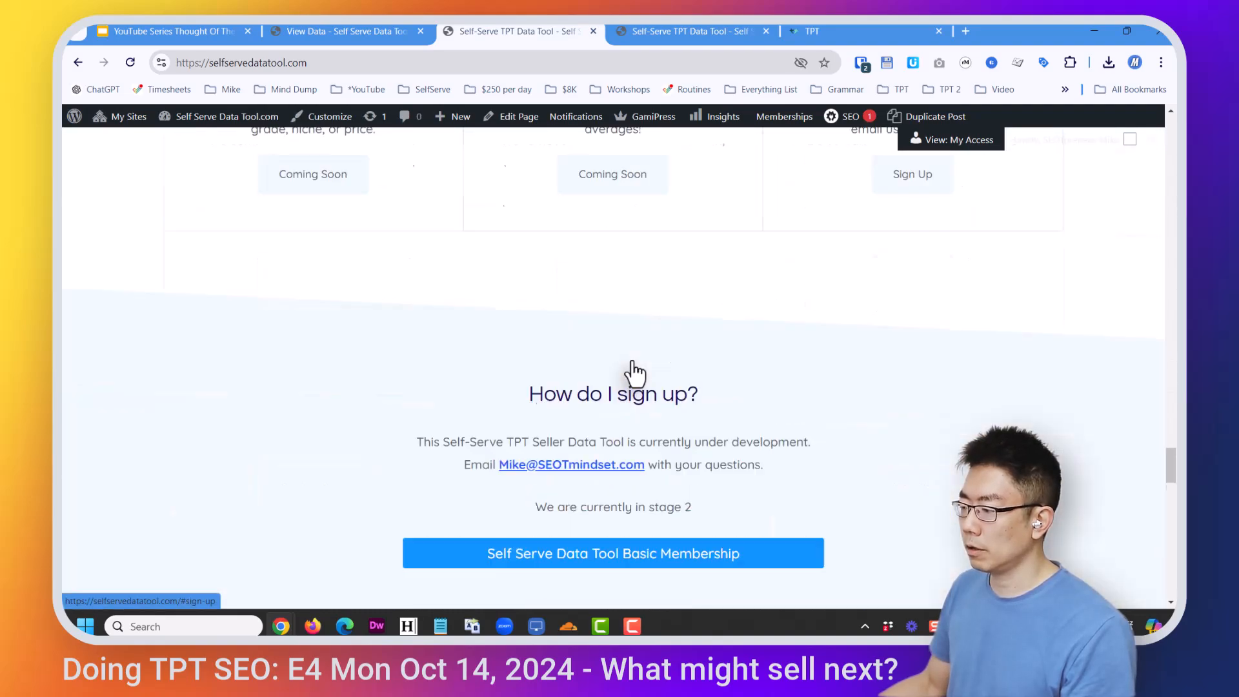
scroll(632, 367, down, 7)
scroll(645, 371, up, 12)
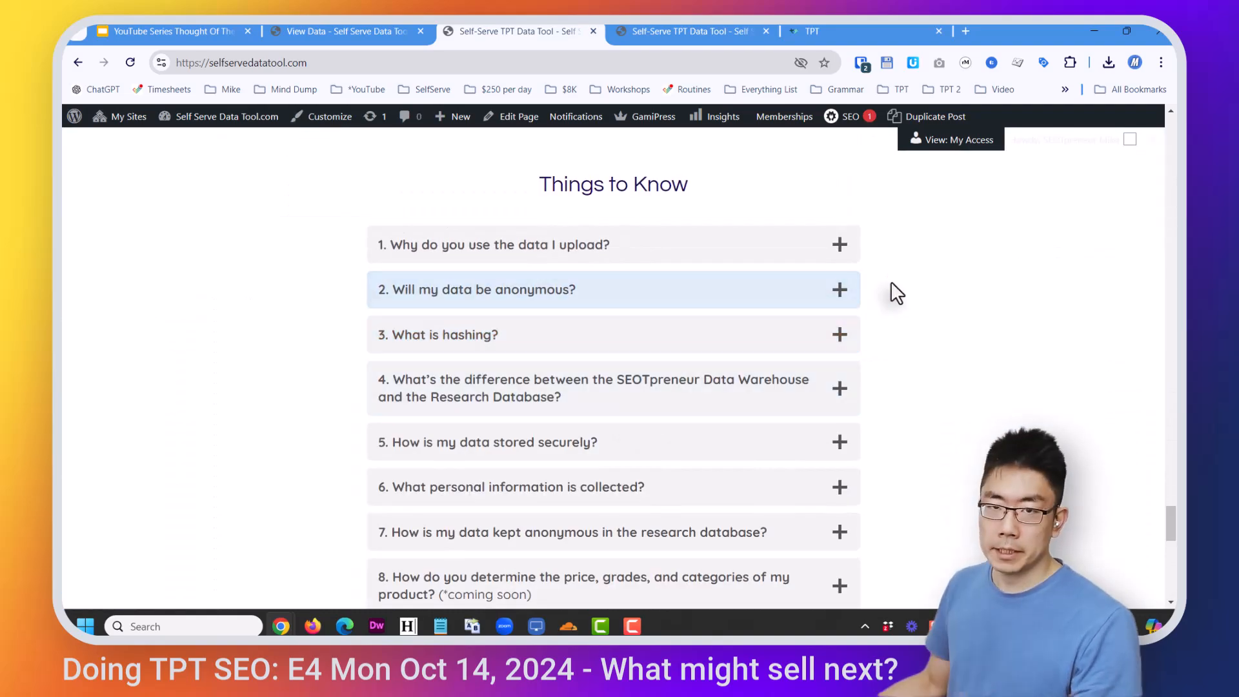
scroll(898, 294, down, 3)
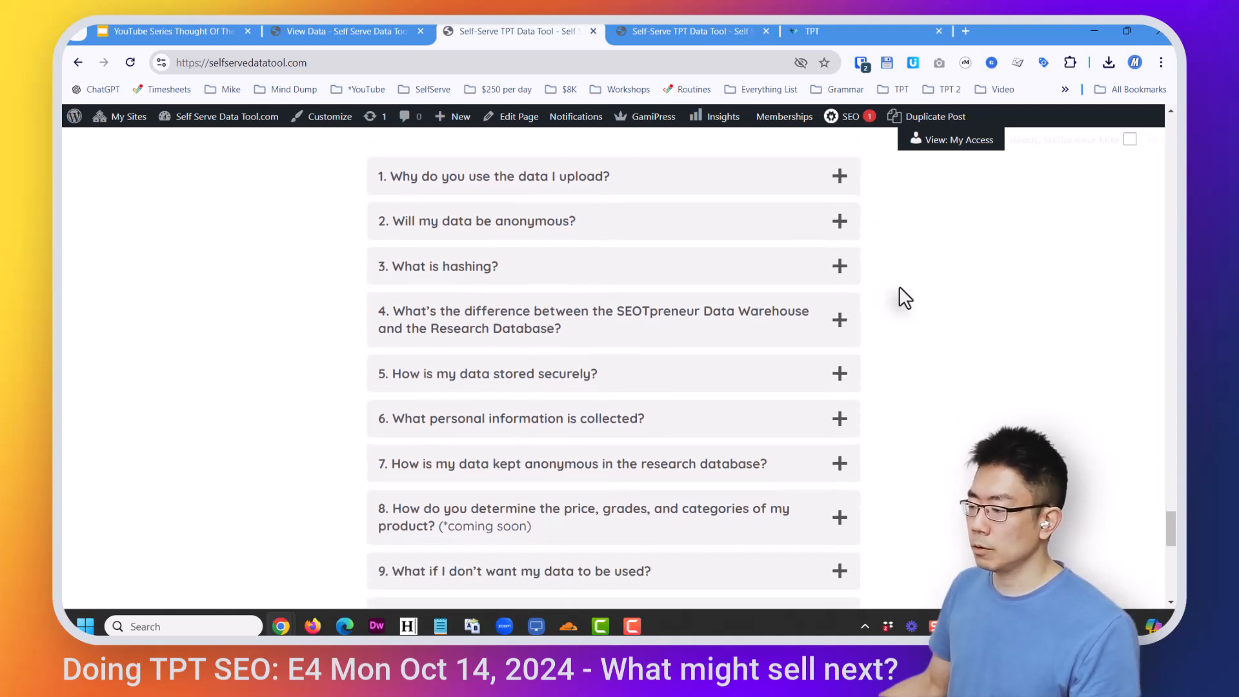
scroll(907, 303, down, 6)
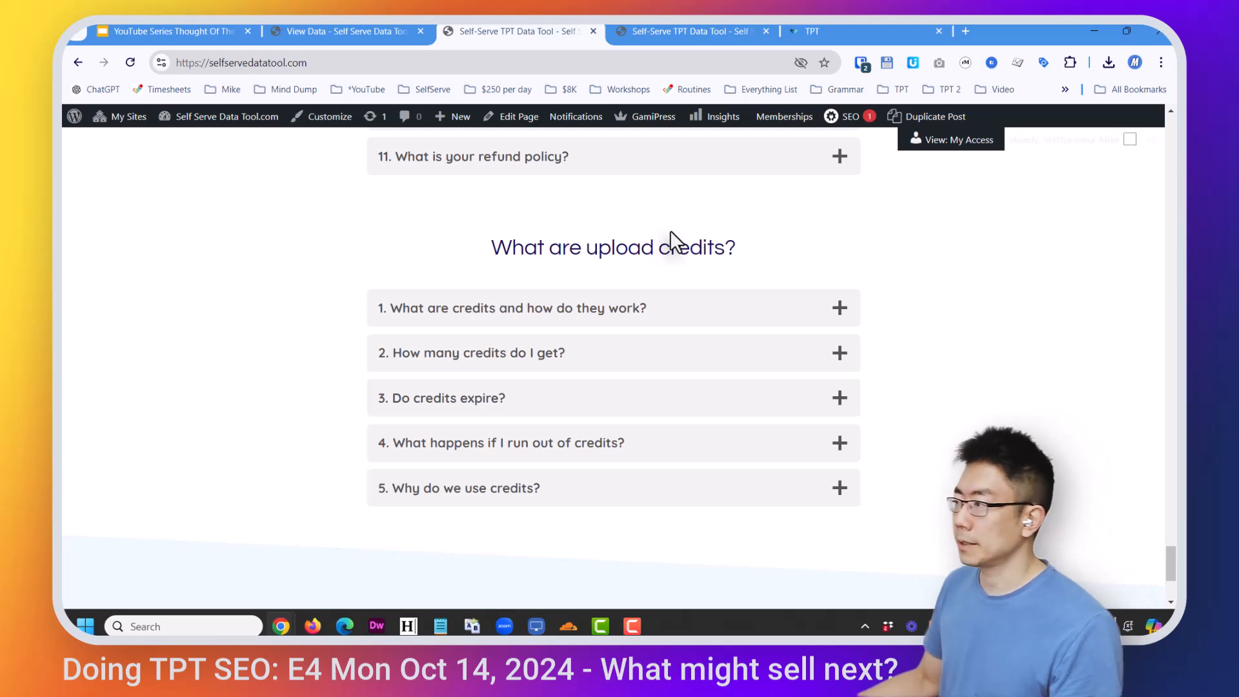
- Return to the Upload Sales Data page, select sales_report_20231014_20241014.csv again, and set the download date to 2024-10-14
key(alt+Left)
click(611, 503)
click(700, 375)
scroll(698, 373, down, 2)
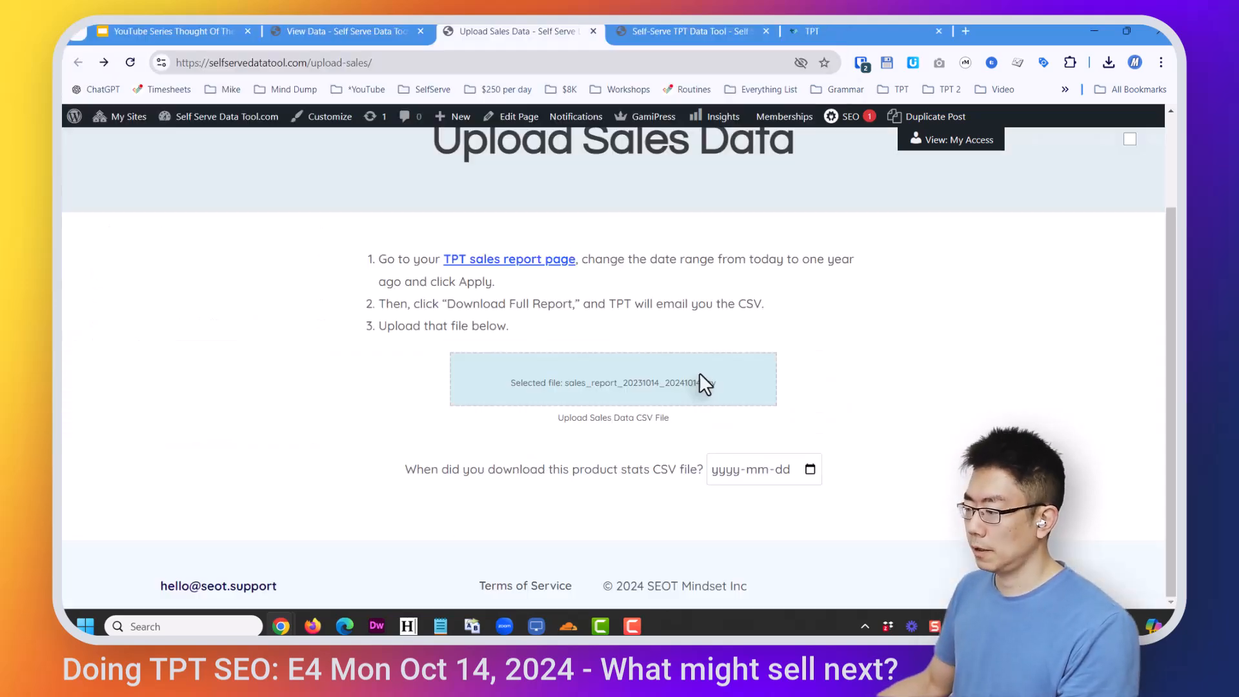
scroll(688, 378, up, 1)
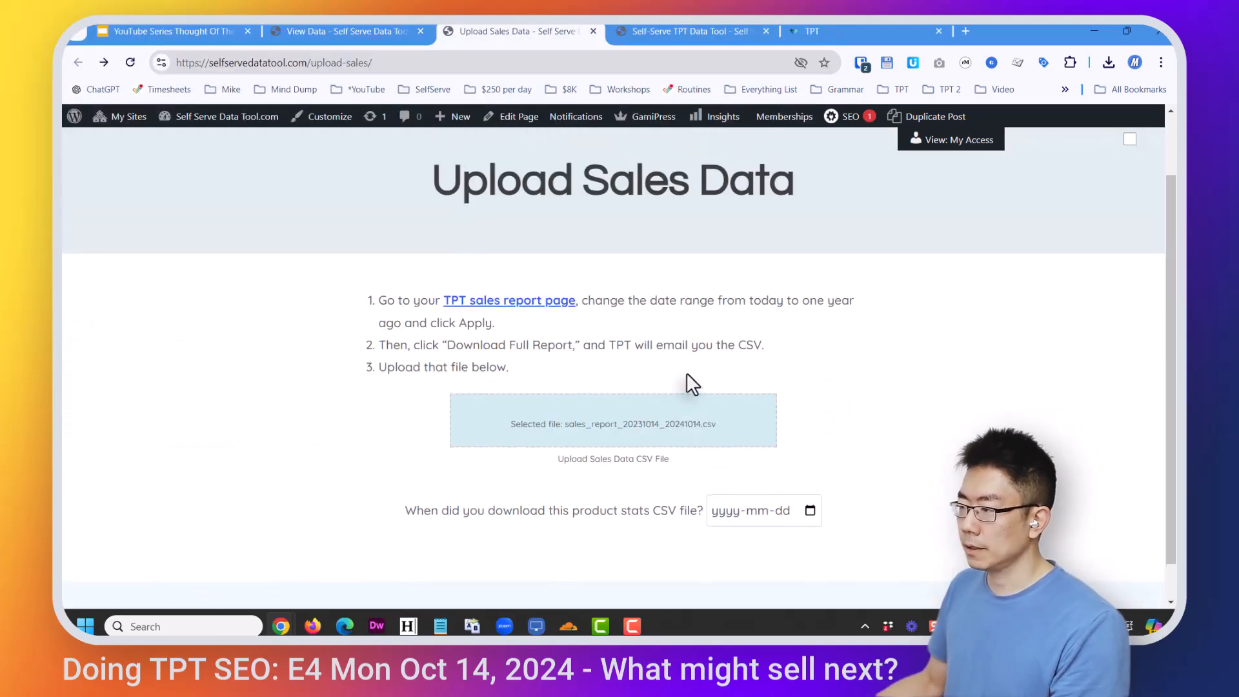
click(809, 505)
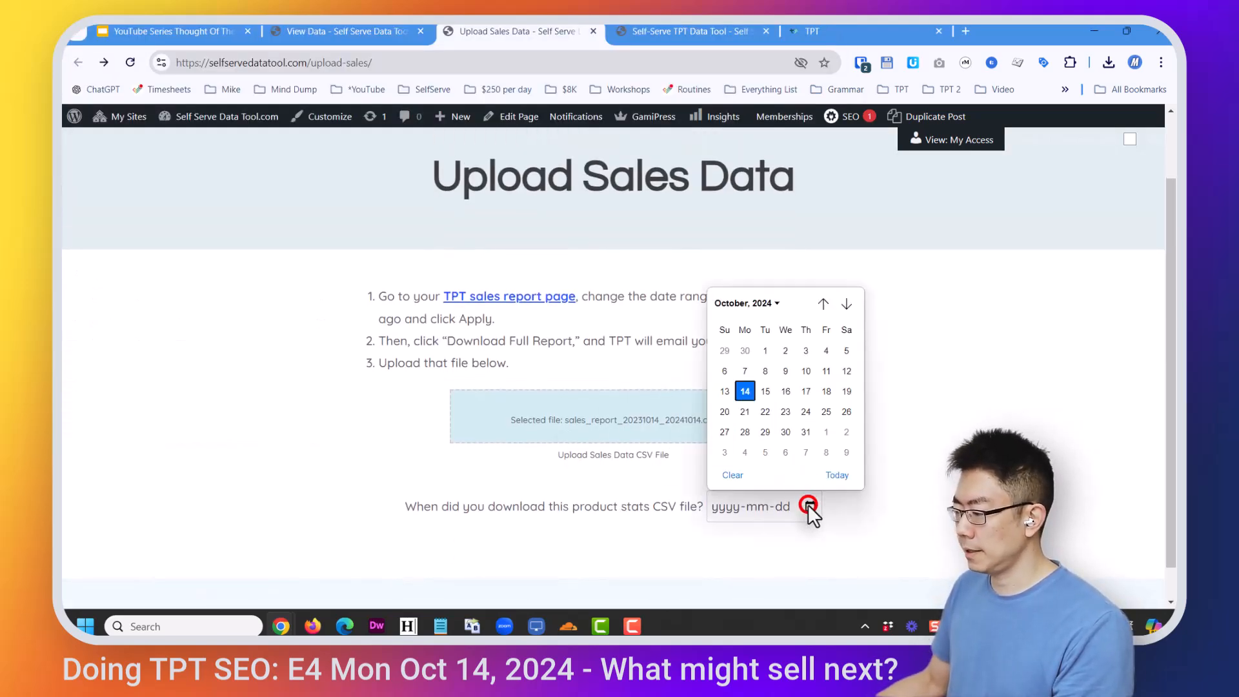
click(835, 473)
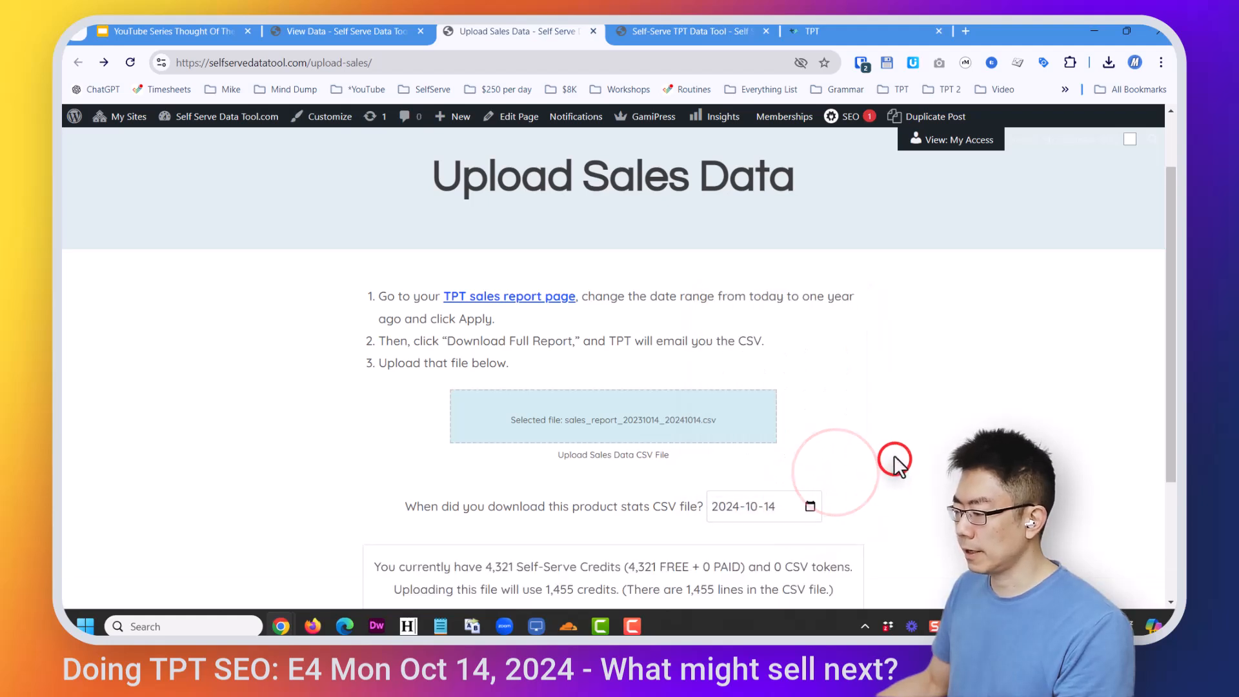
- Submit the selected sales CSV file to the data tool
click(896, 459)
scroll(896, 459, down, 3)
click(624, 458)
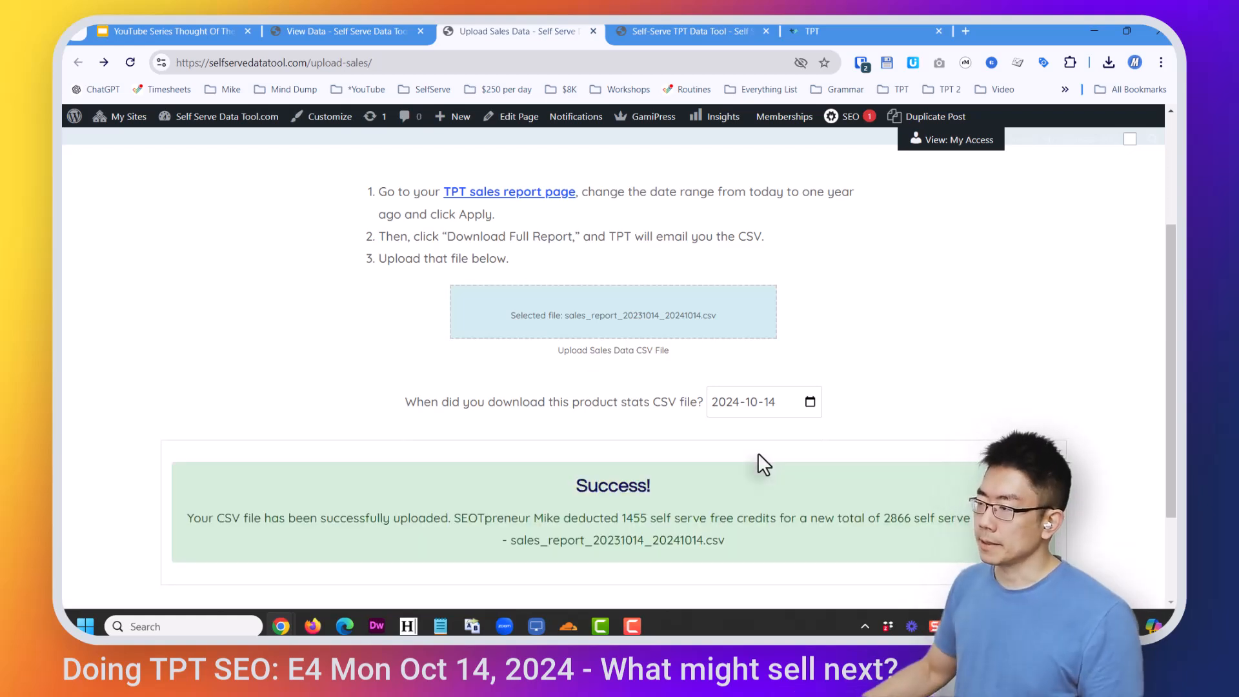
- Open the data view for the uploaded file and show it full screen
scroll(748, 509, down, 2)
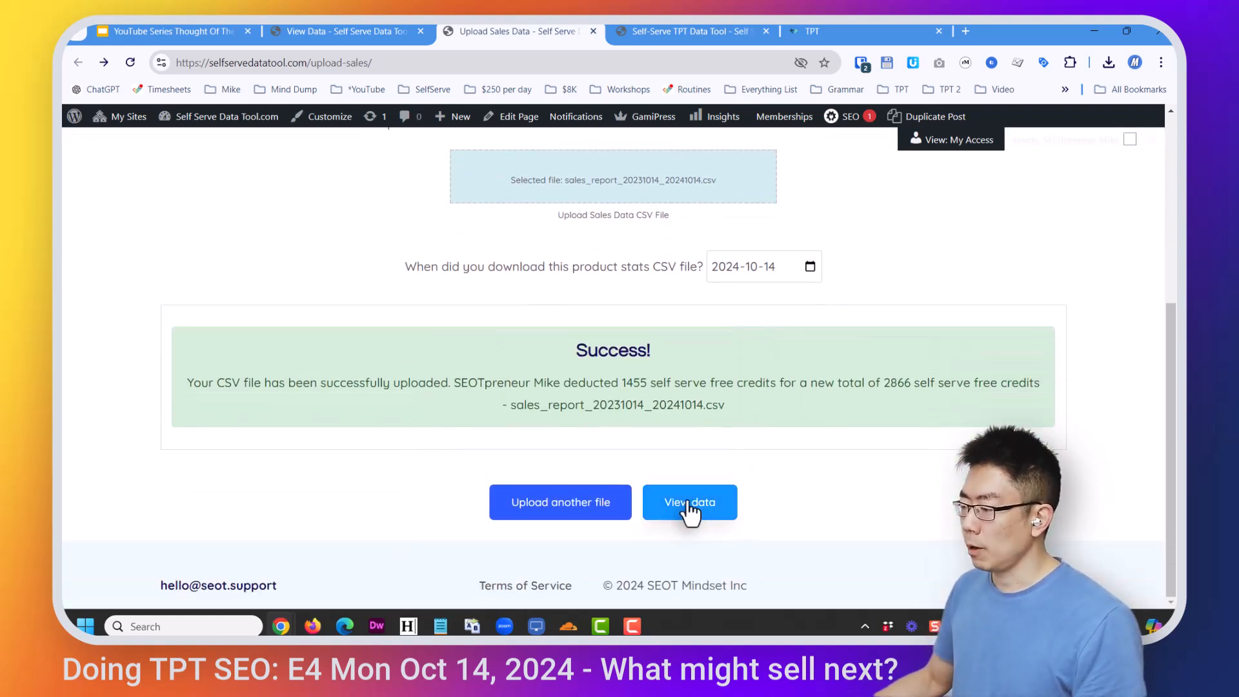
click(684, 501)
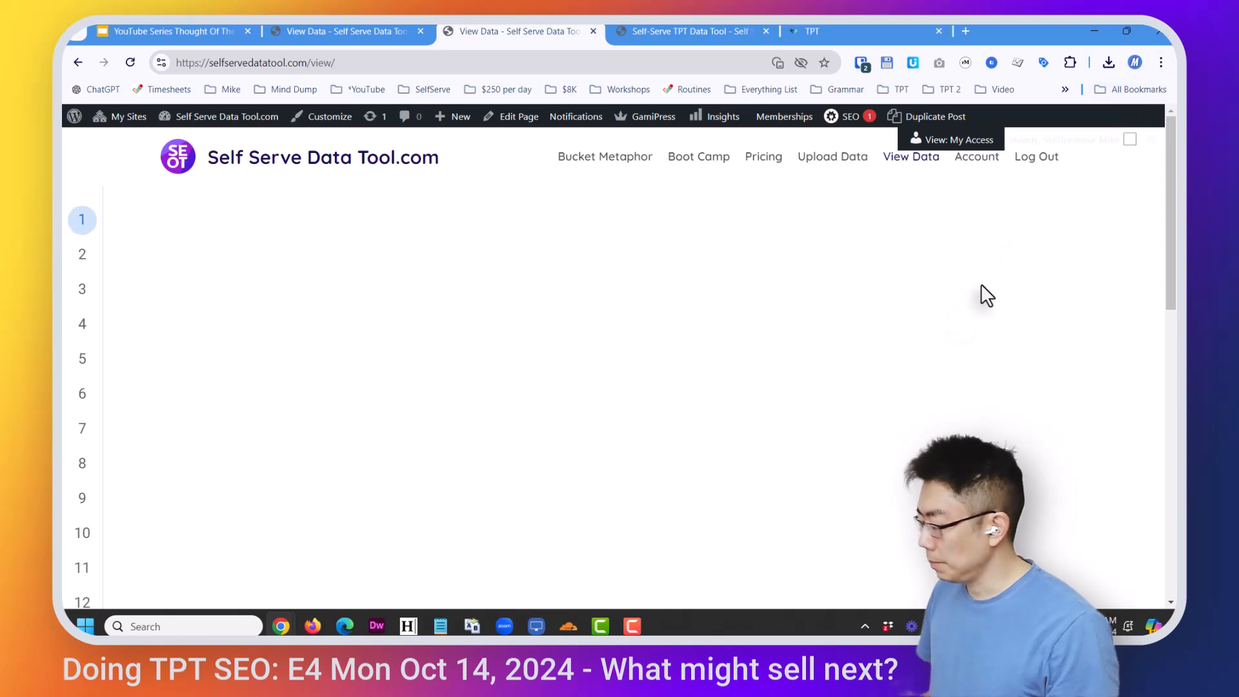
click(1160, 63)
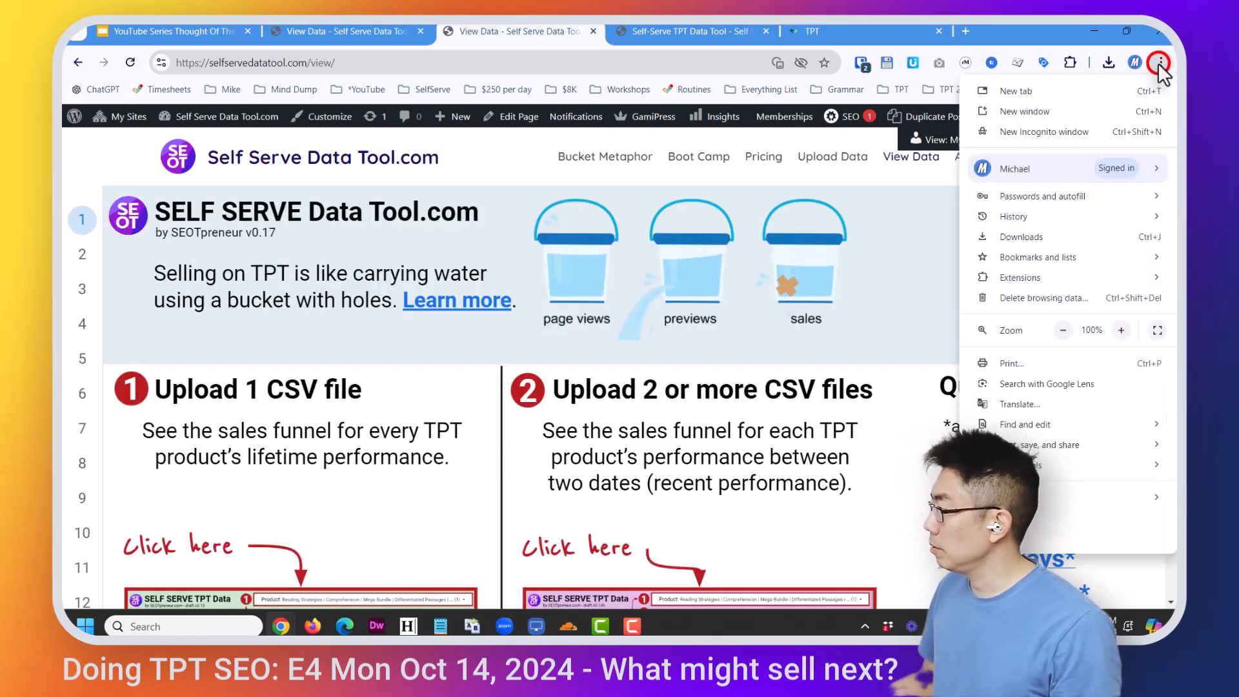
click(1159, 338)
- Open the "What has been selling well?" bonus report and examine its last 28 days sections
scroll(904, 440, down, 6)
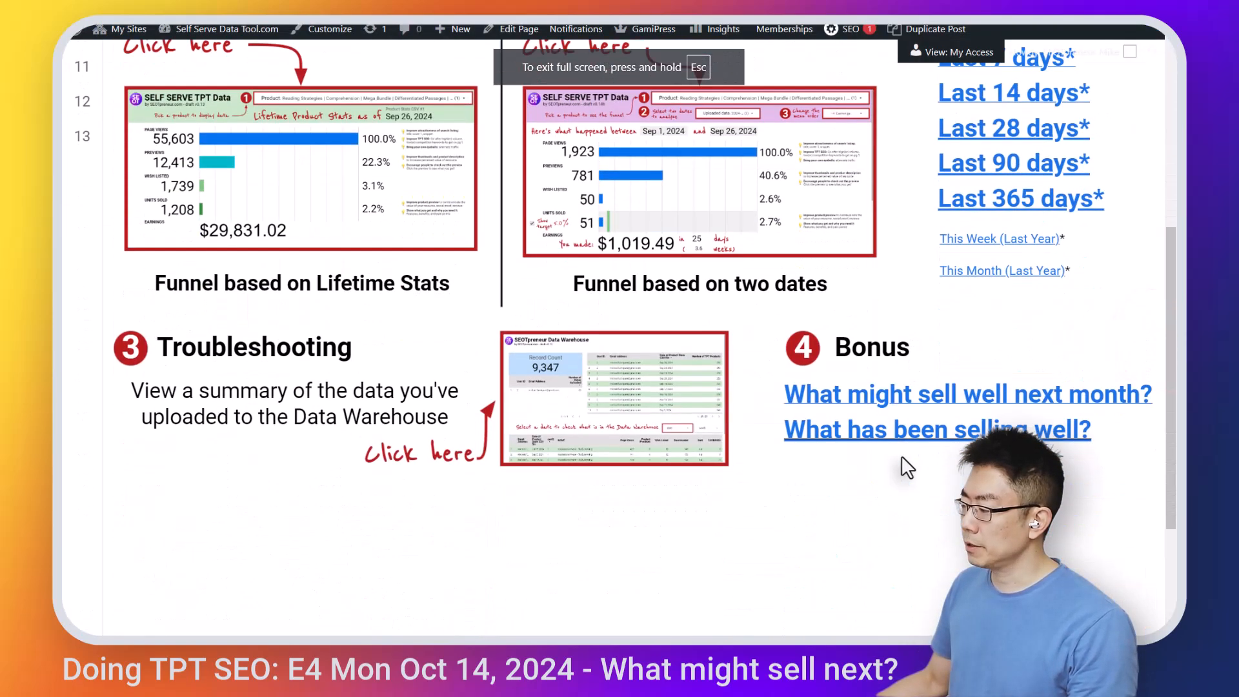
click(943, 318)
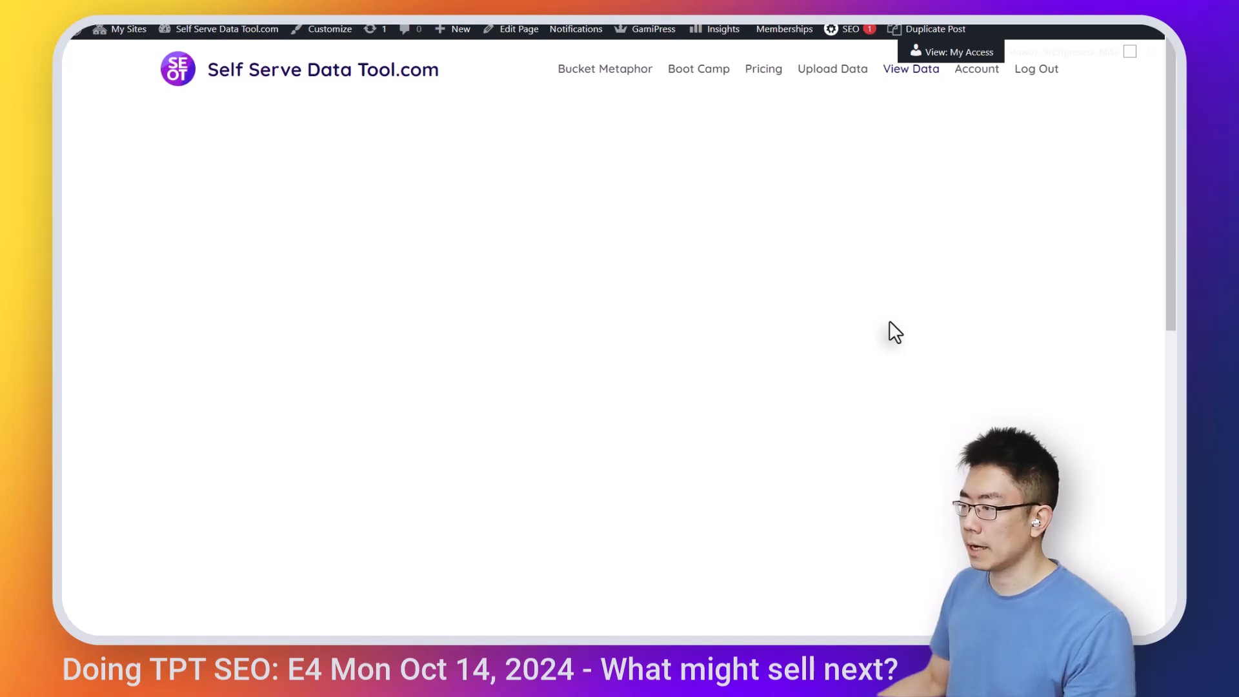
scroll(893, 332, down, 4)
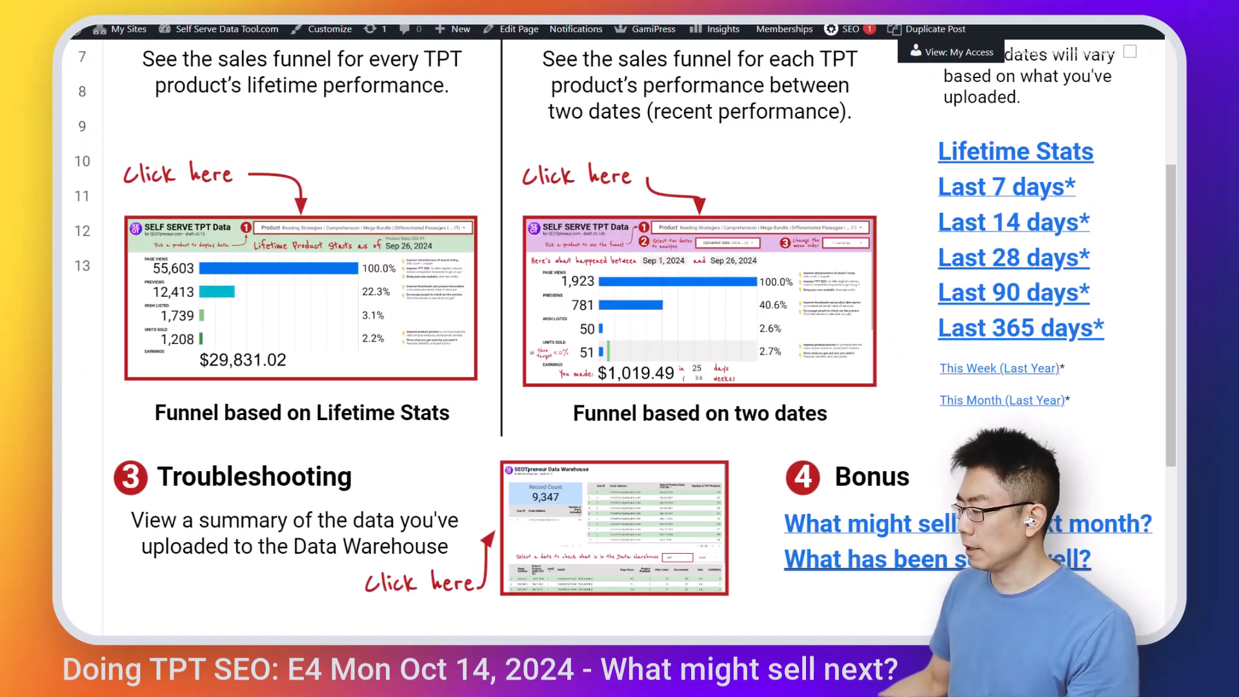
click(946, 564)
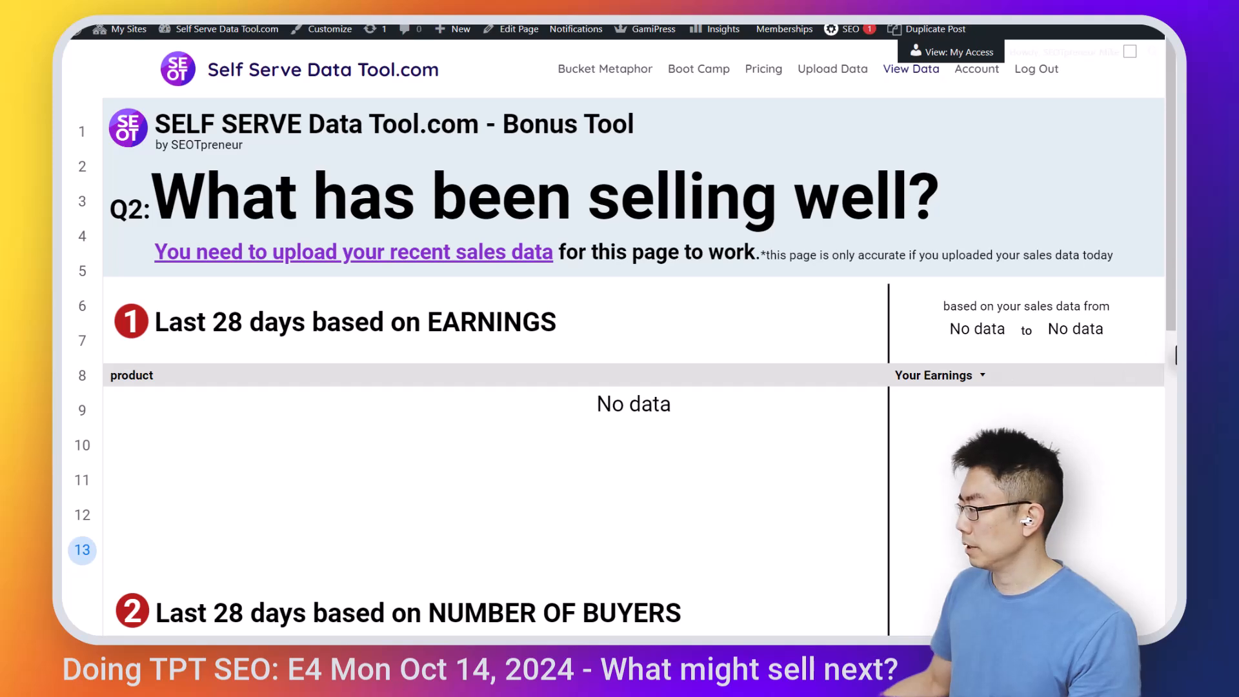
scroll(1097, 371, down, 6)
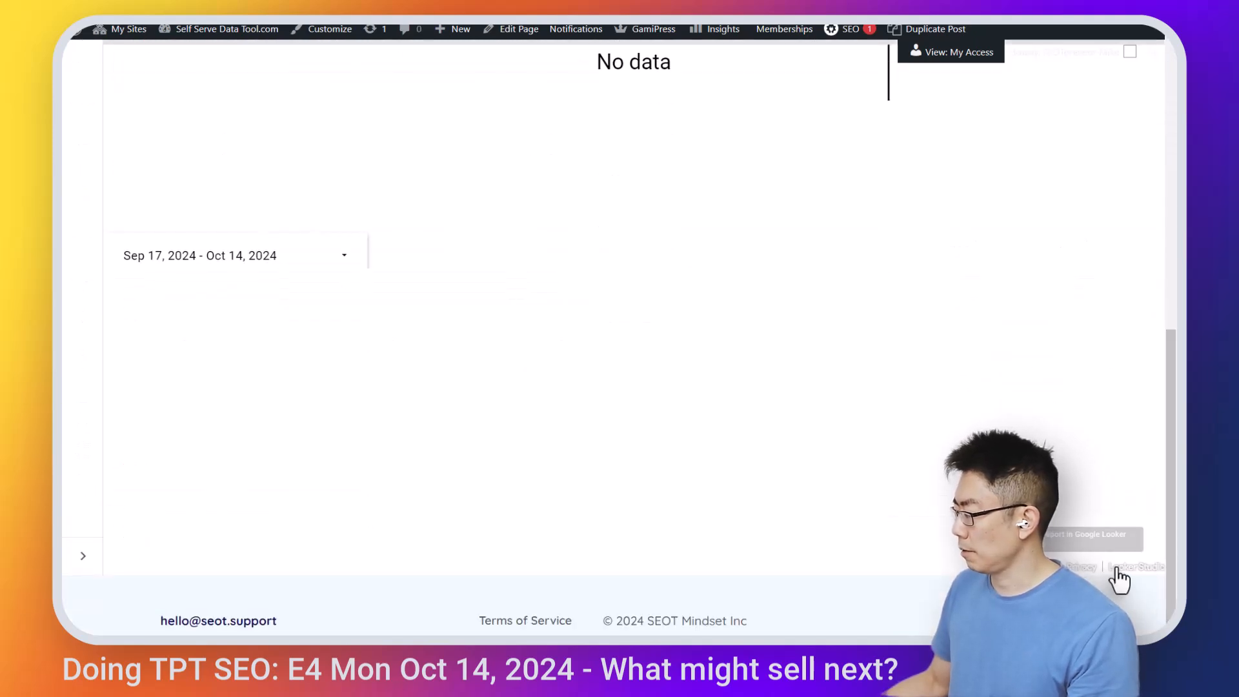
- Open the embedded report in Looker Studio and refresh its data
click(1142, 576)
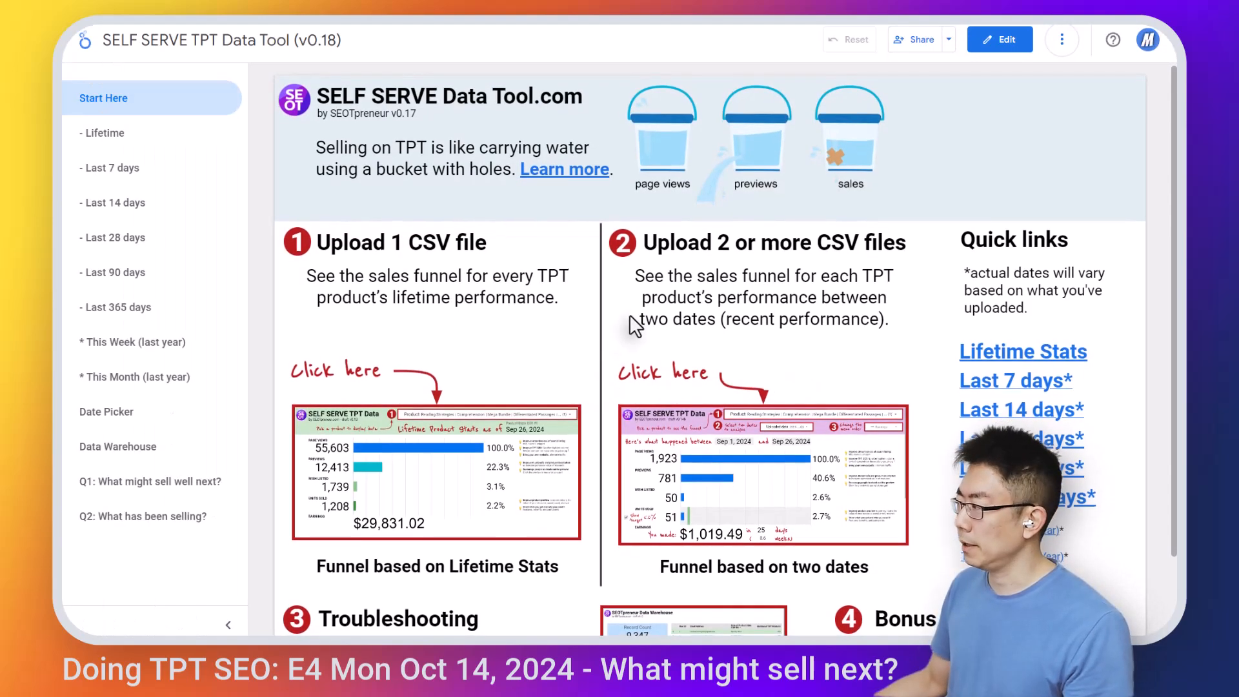
click(1064, 40)
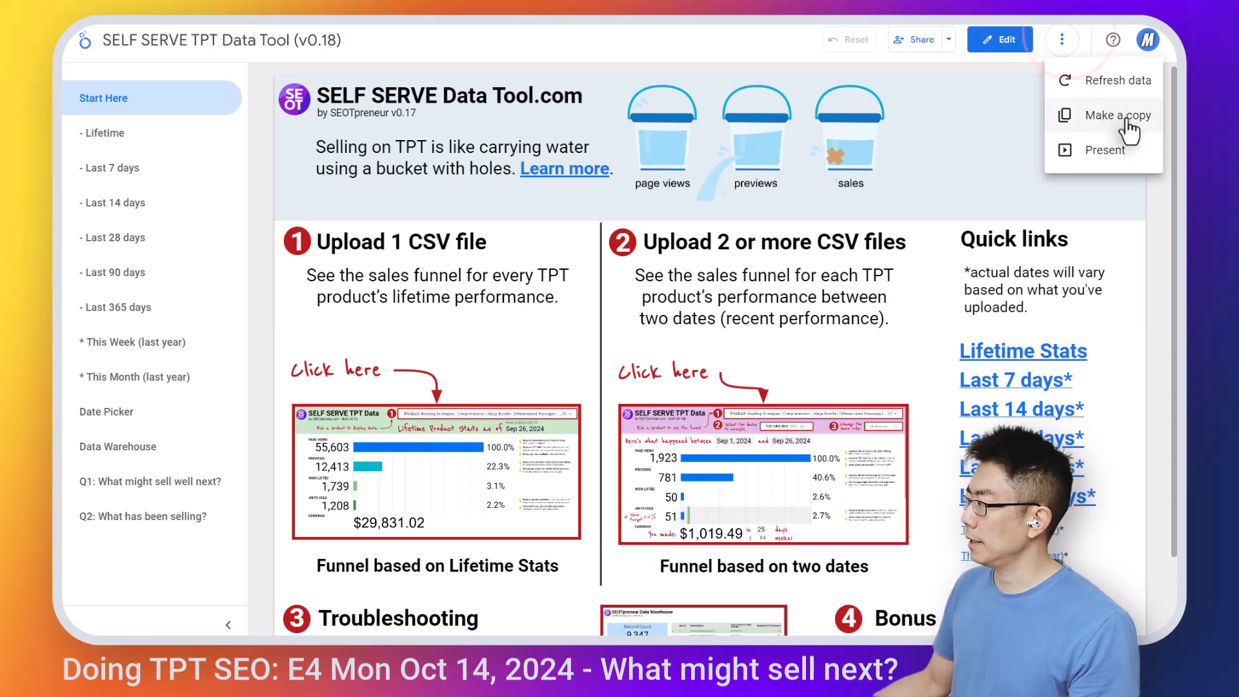
click(1117, 82)
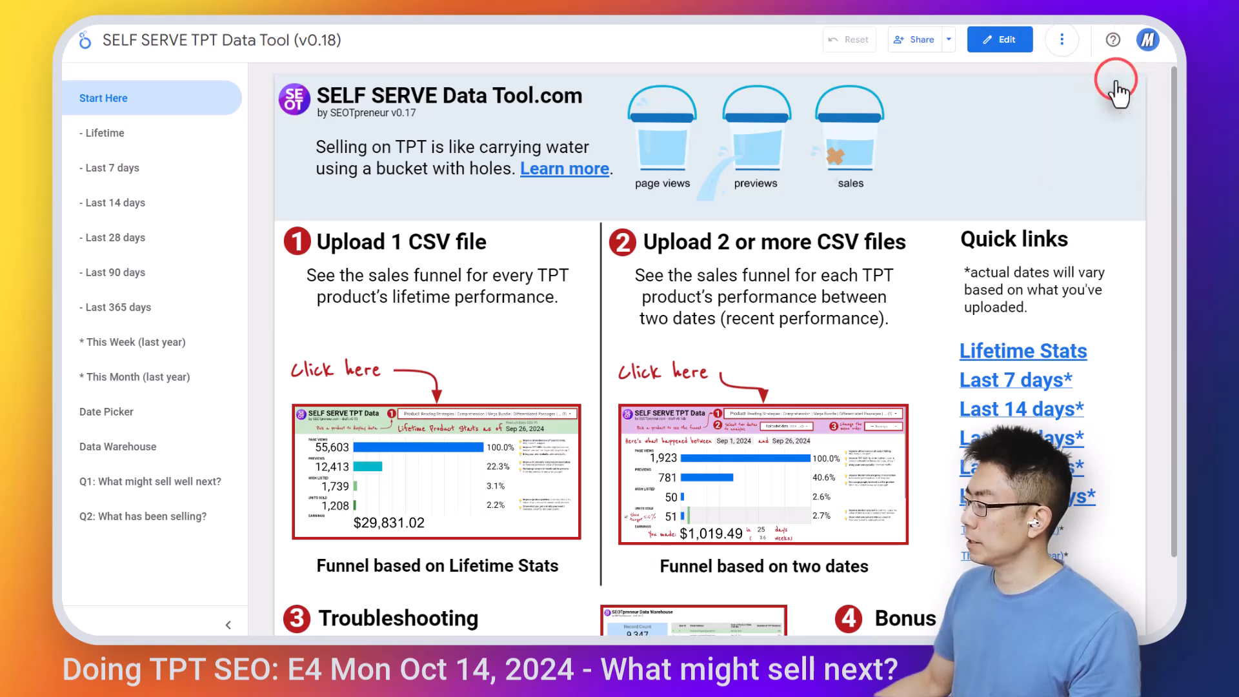
- Open the "What might sell well next?" report and examine its next 28 days sections, briefly filtering by the Everything Bundle
click(171, 483)
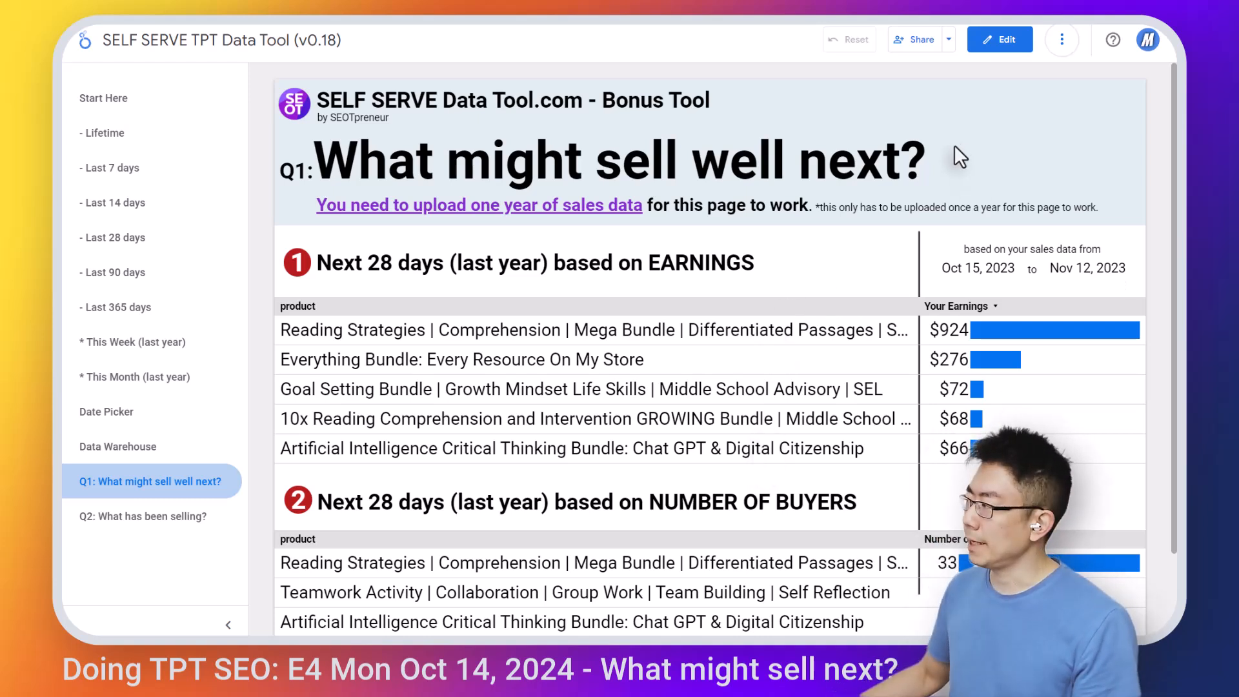
click(1063, 42)
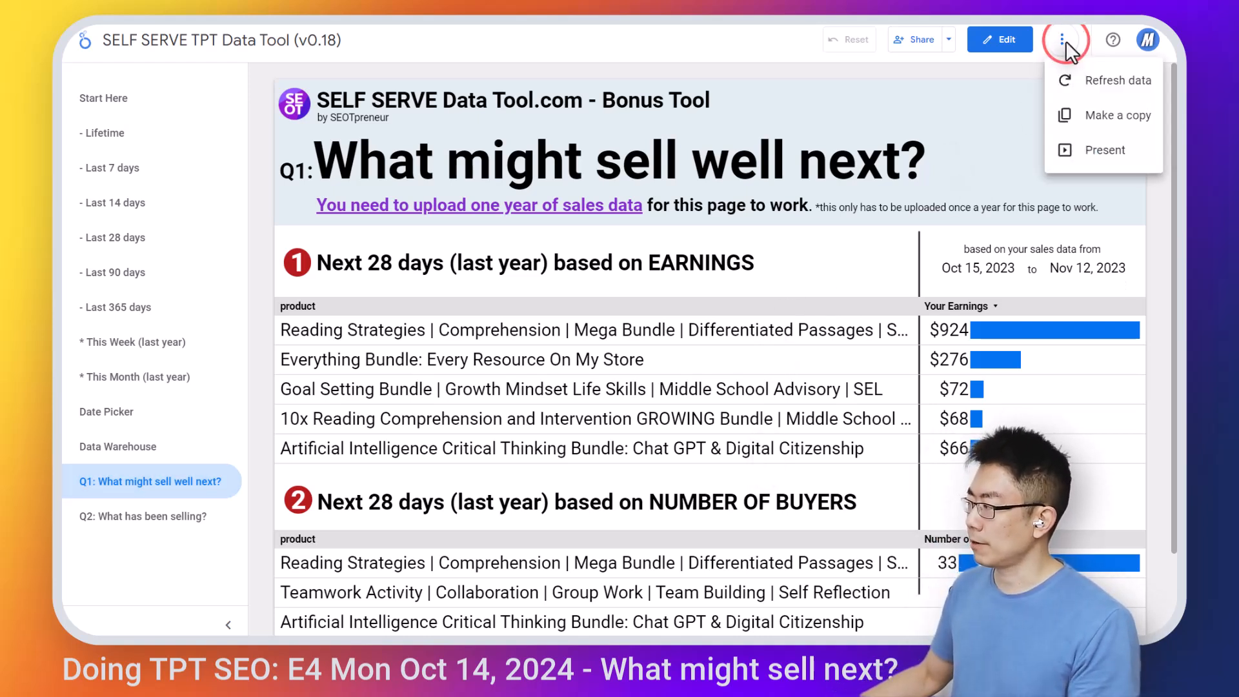
click(1153, 272)
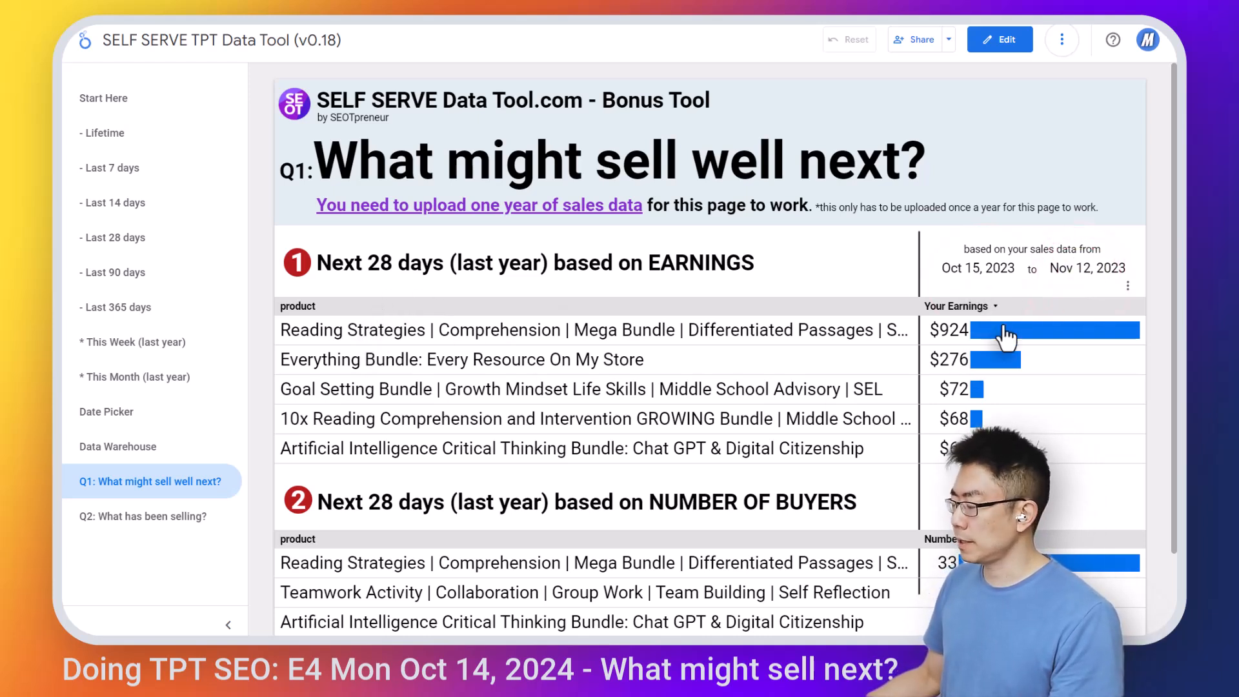
scroll(1146, 346, down, 2)
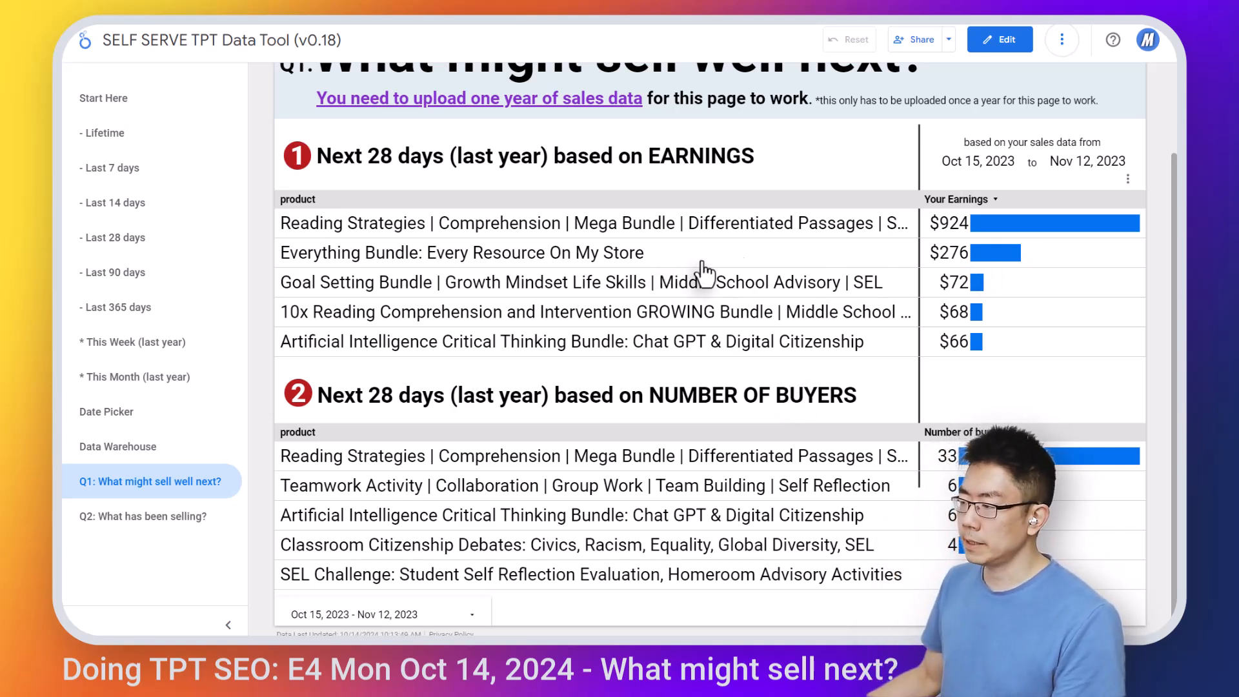
click(583, 252)
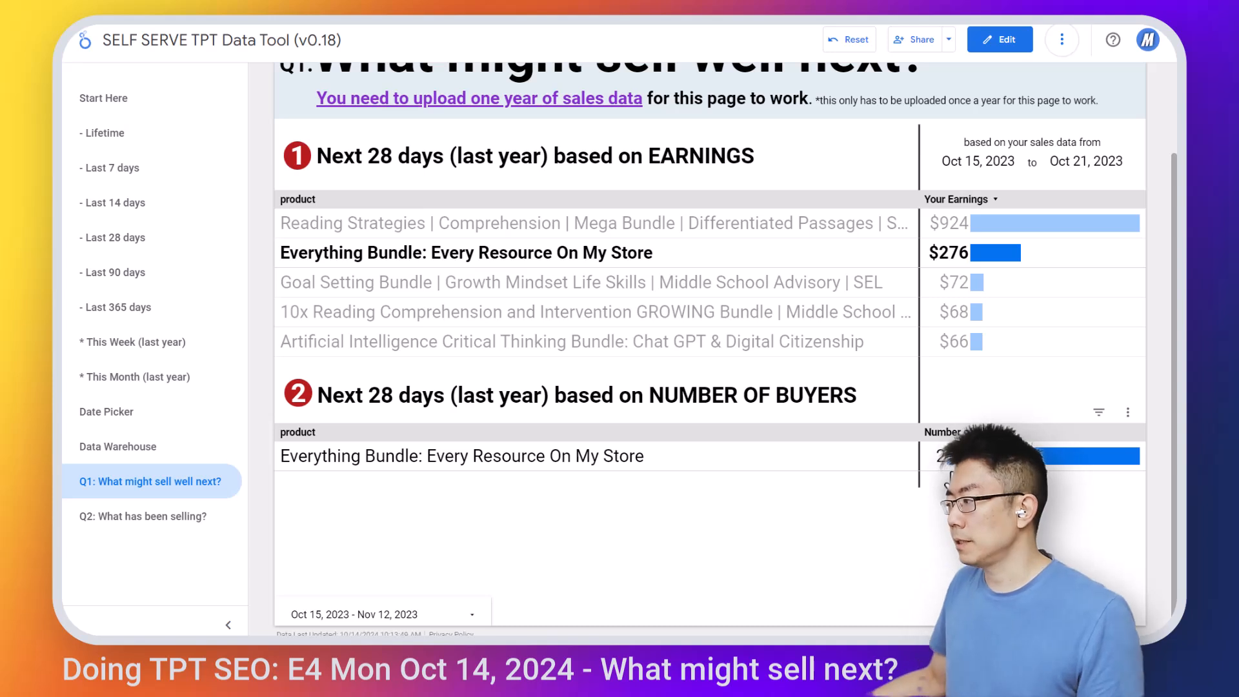
click(637, 254)
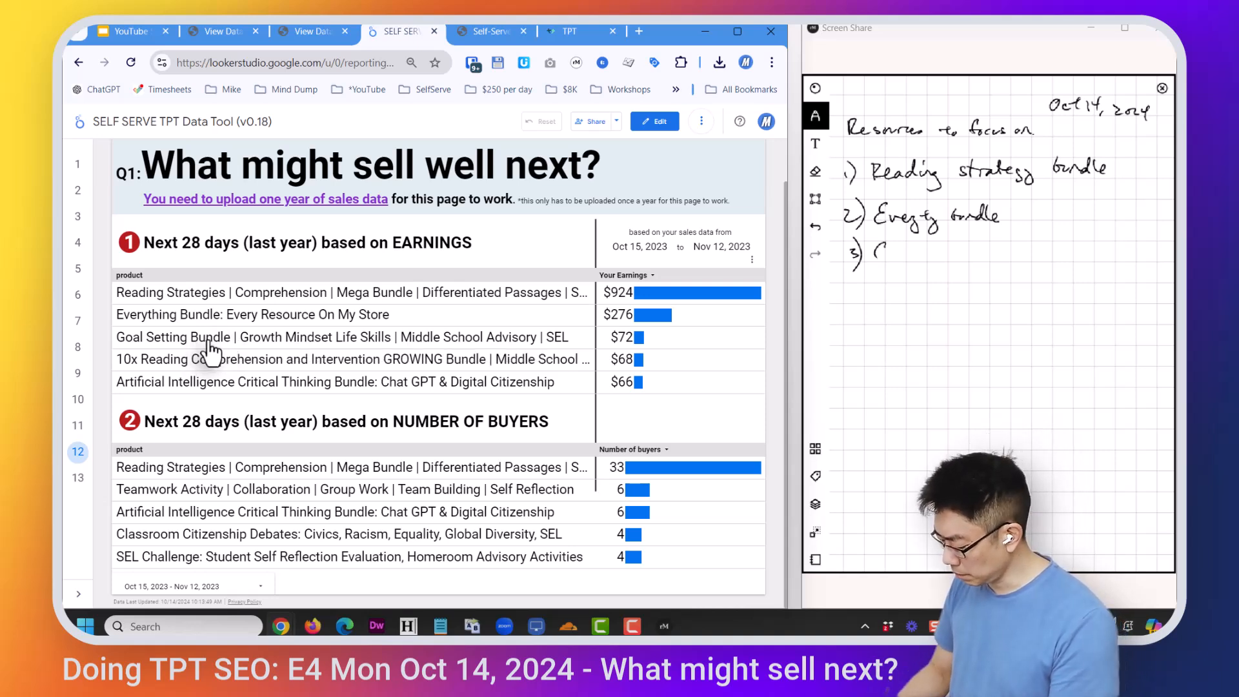
- Review the products ranked by last year's next 28 days earnings, including the 10x Reading and Artificial Intelligence bundles
scroll(125, 396, up, 1)
click(102, 365)
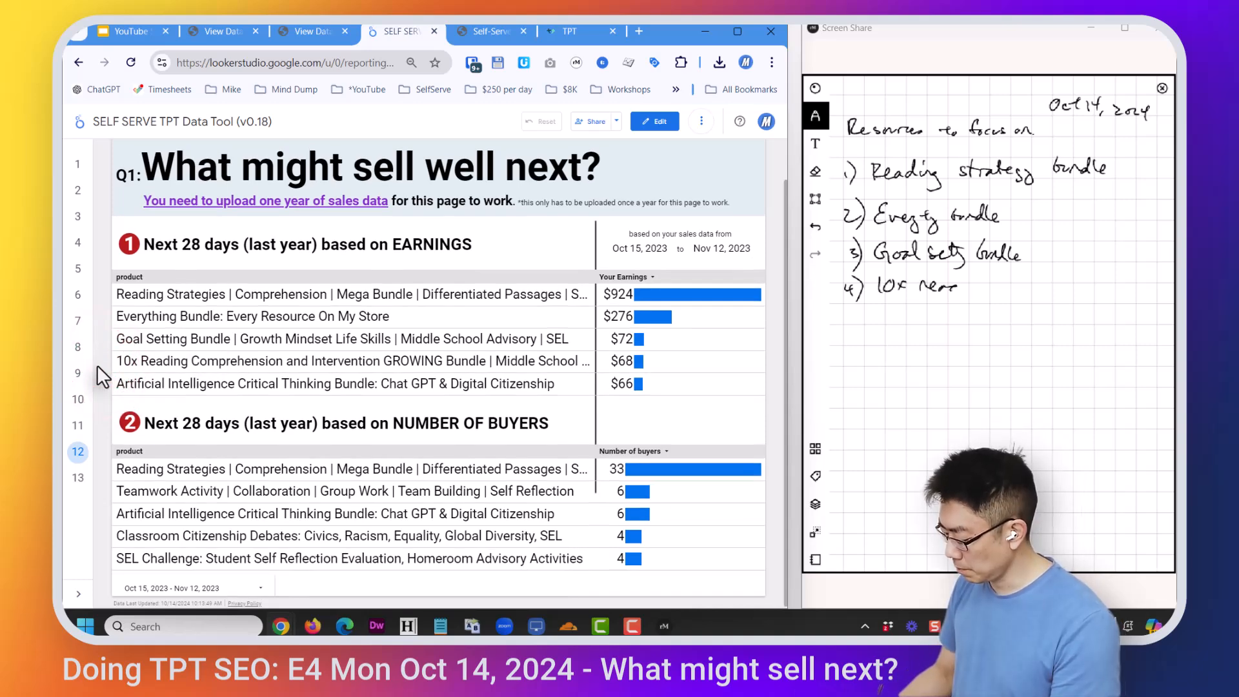
click(100, 395)
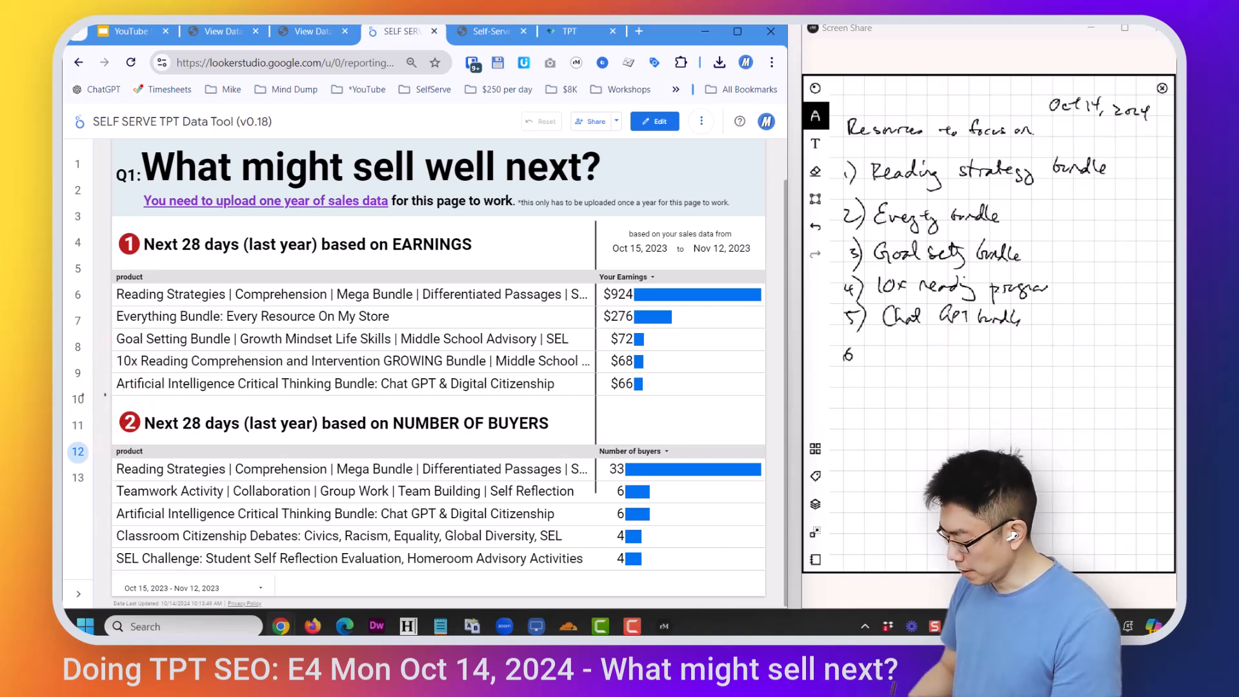
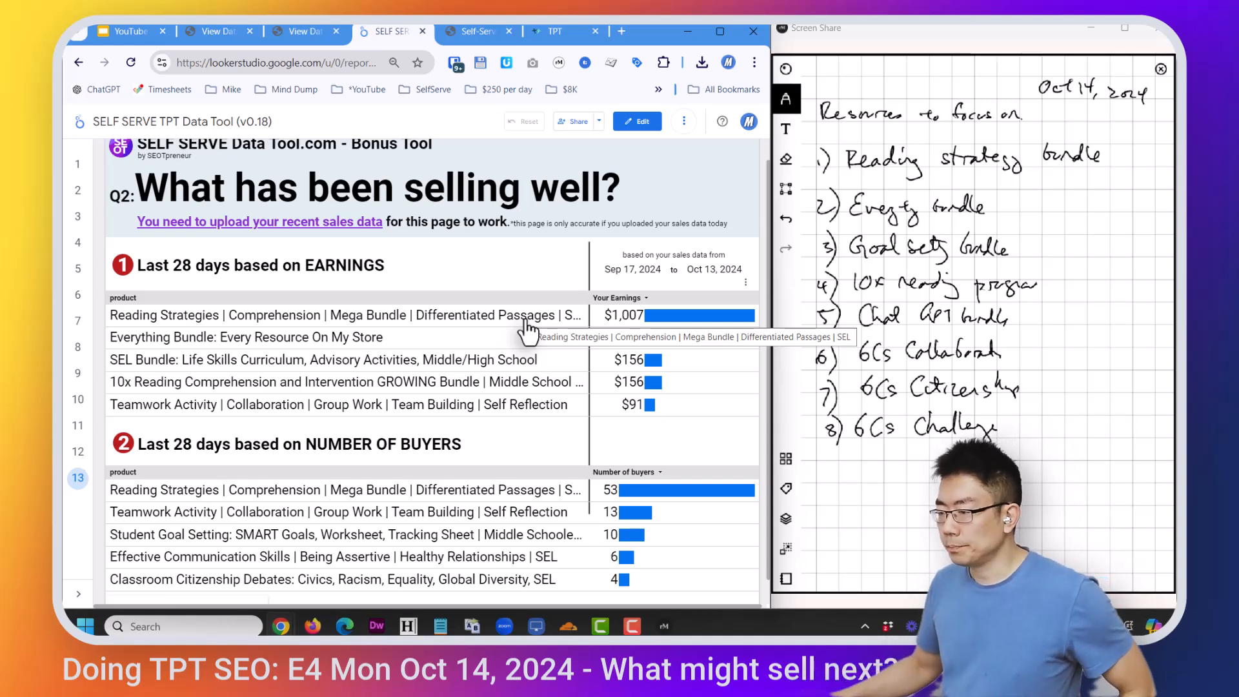
- Review the top products by earnings and number of buyers for the last 28 days in the "What has been selling well?" report
click(99, 316)
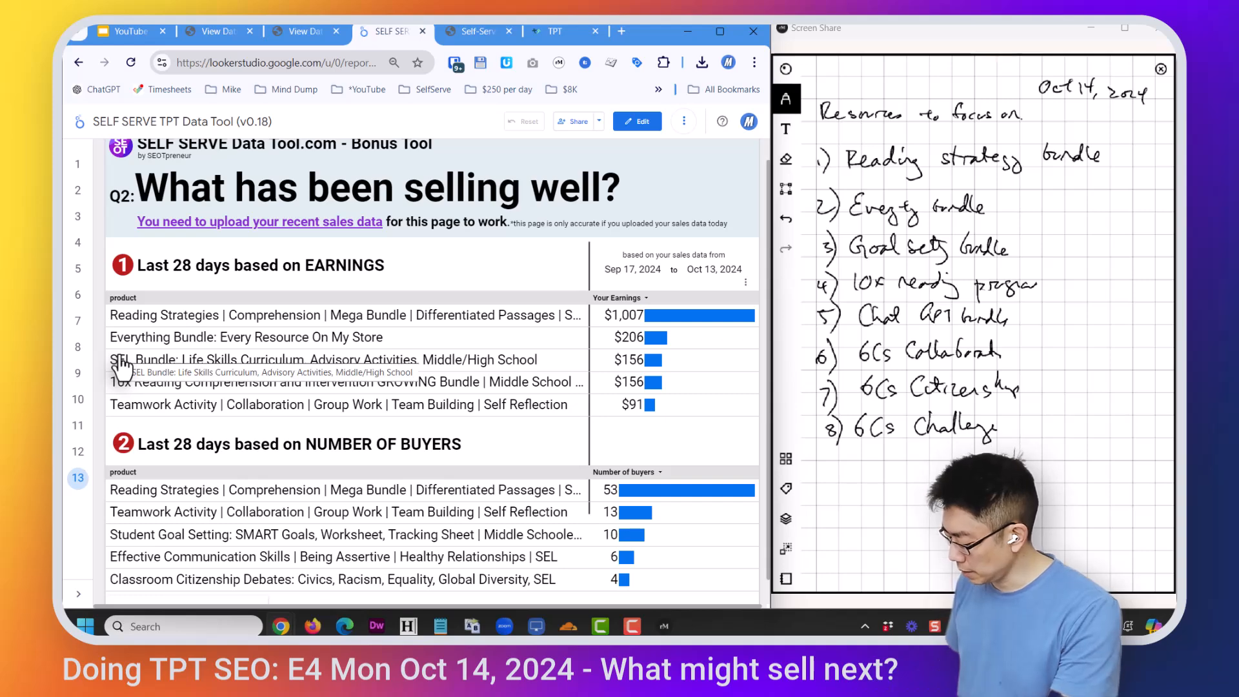
click(95, 382)
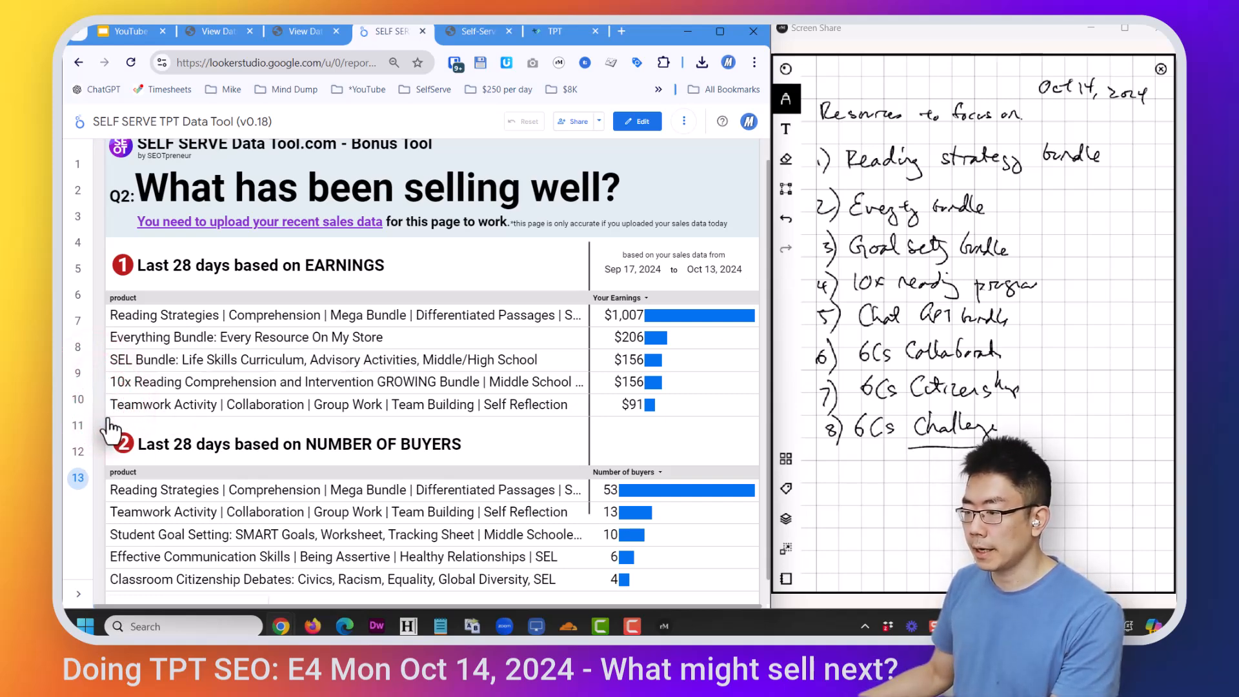
scroll(91, 493, down, 1)
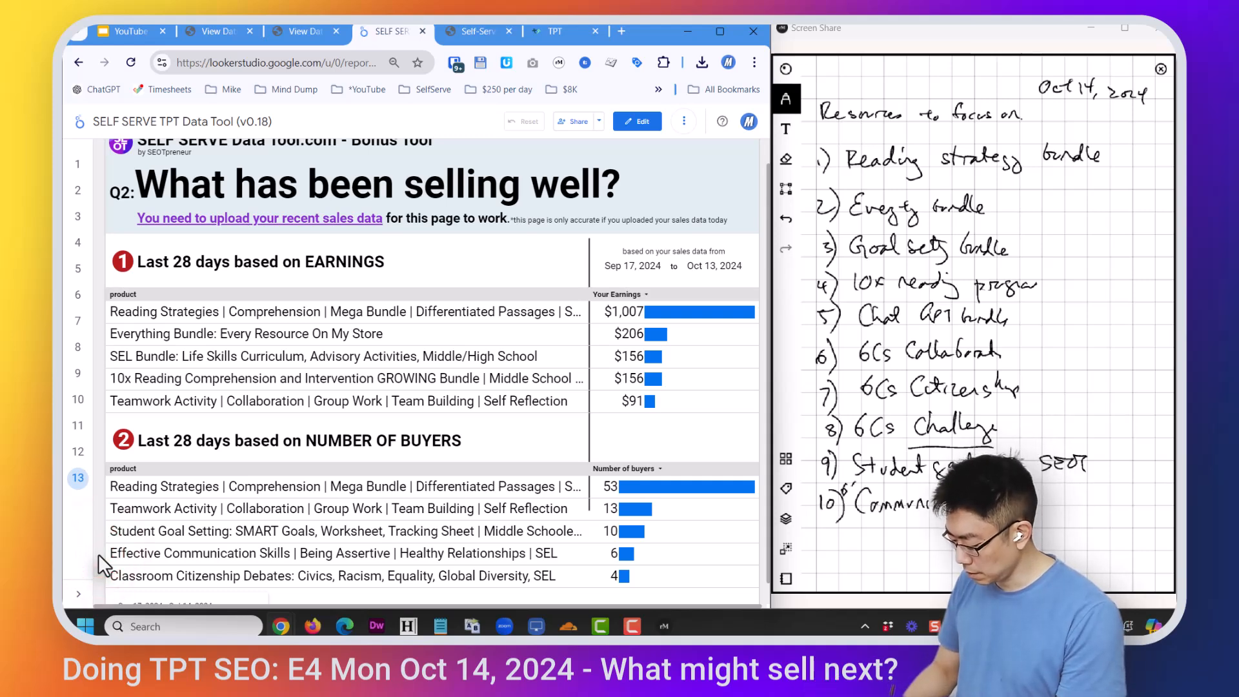
scroll(98, 554, down, 1)
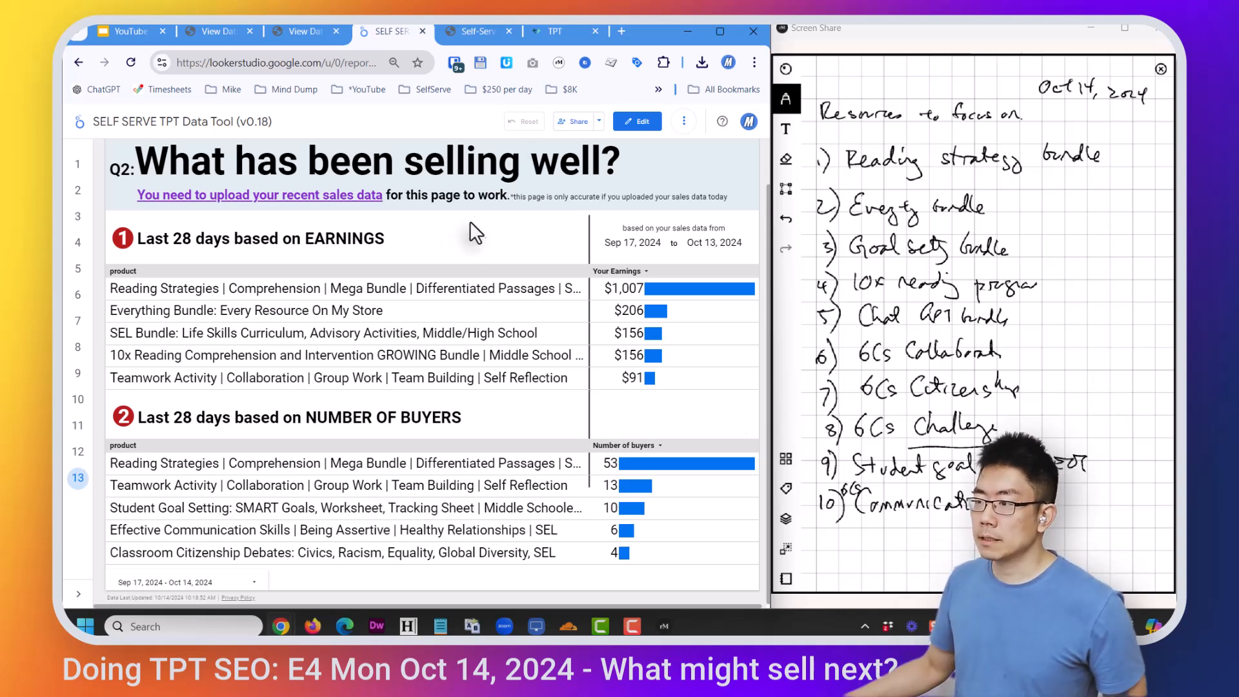
- Return to the report's start page and maximize the browser window
scroll(448, 245, up, 2)
click(78, 166)
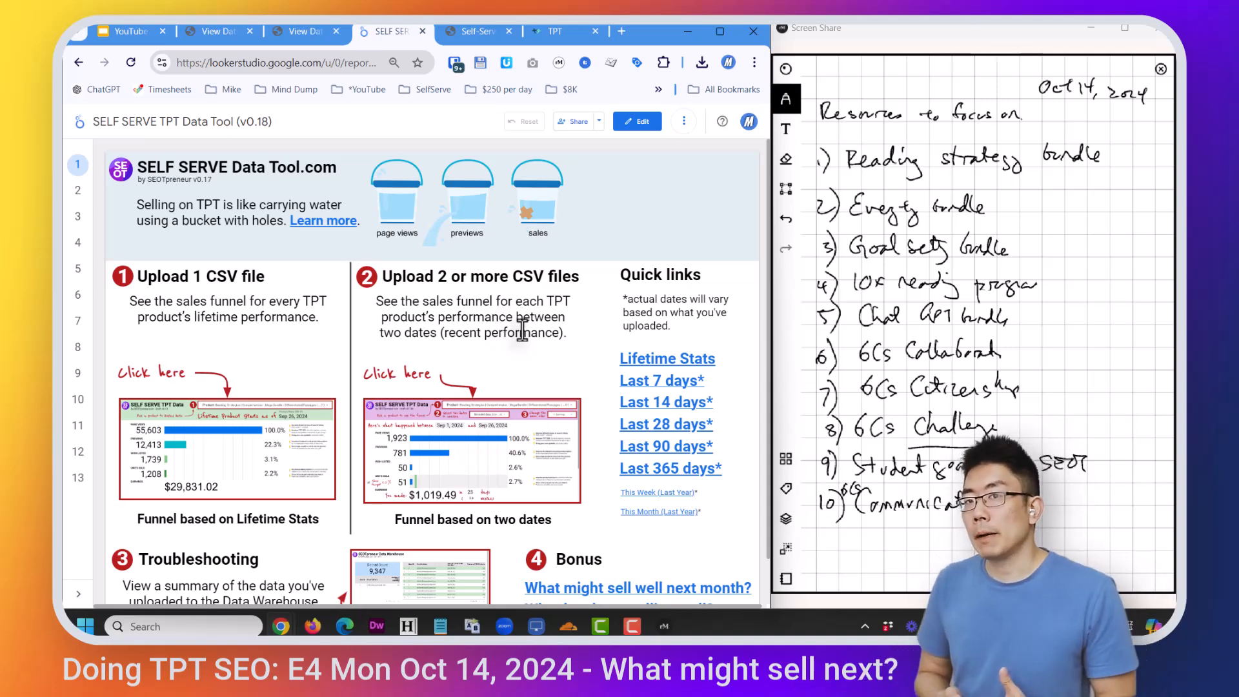
key(super+Up)
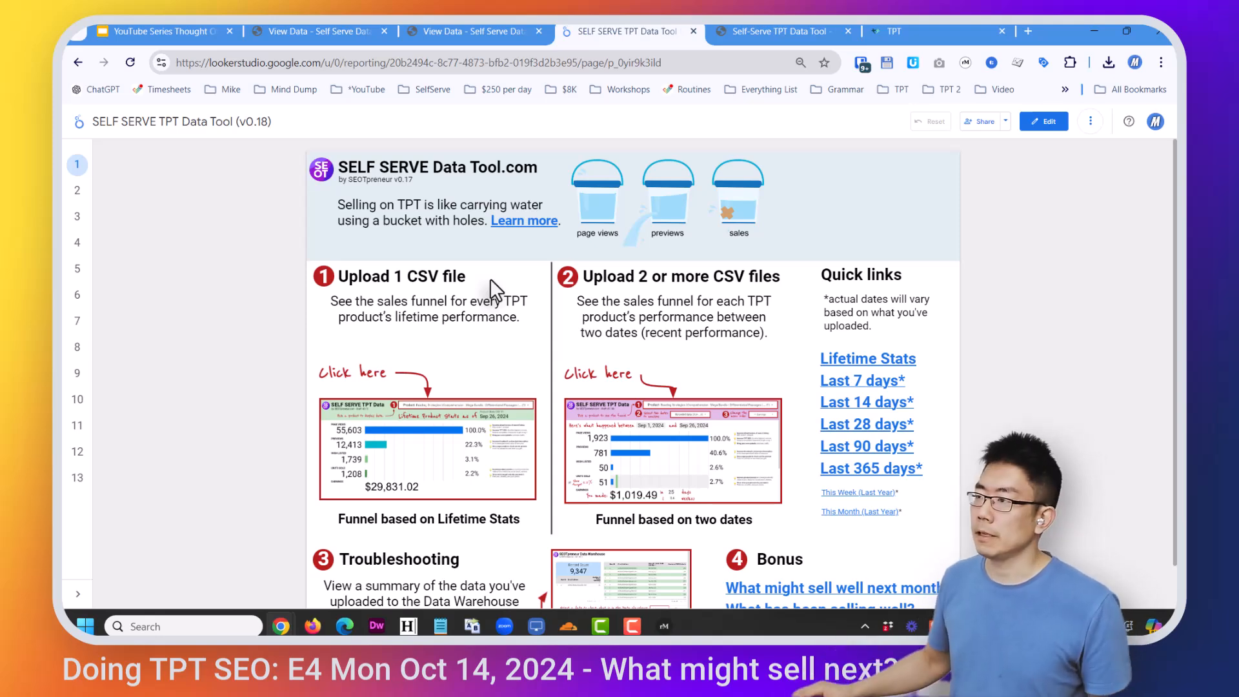
- Open the data tool's Upload Product Stats Data page and follow its link to the TPT product statistics page
click(474, 30)
scroll(442, 250, up, 3)
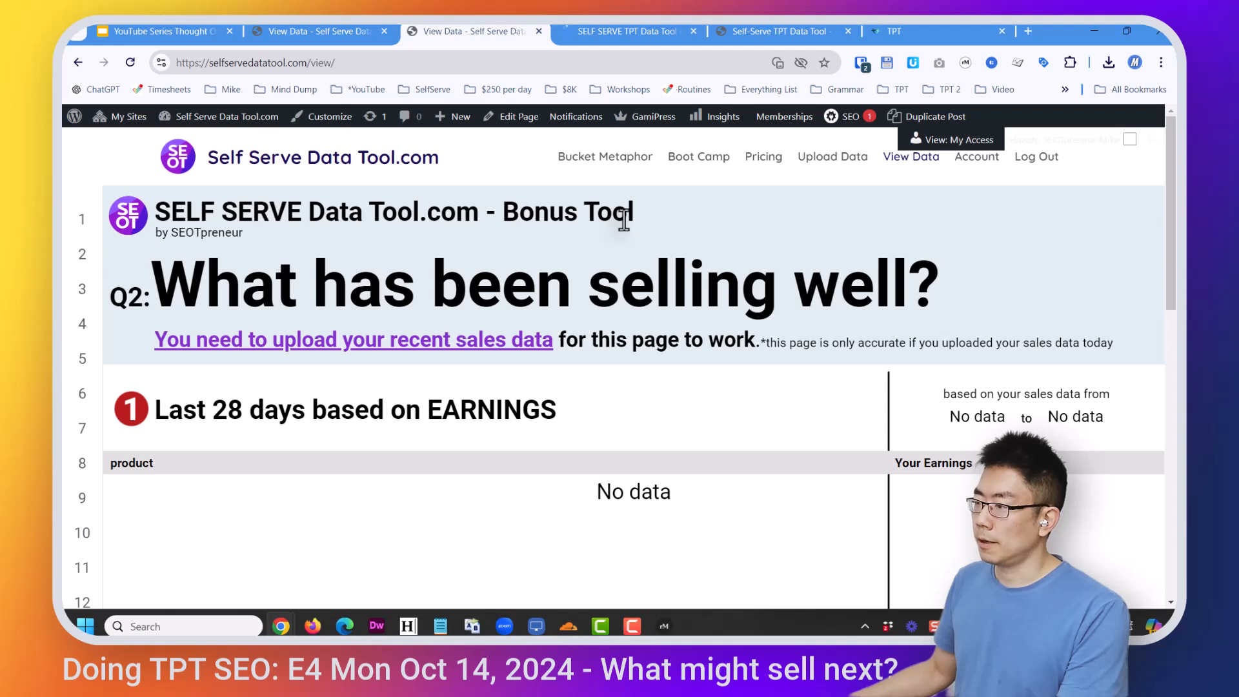
click(833, 157)
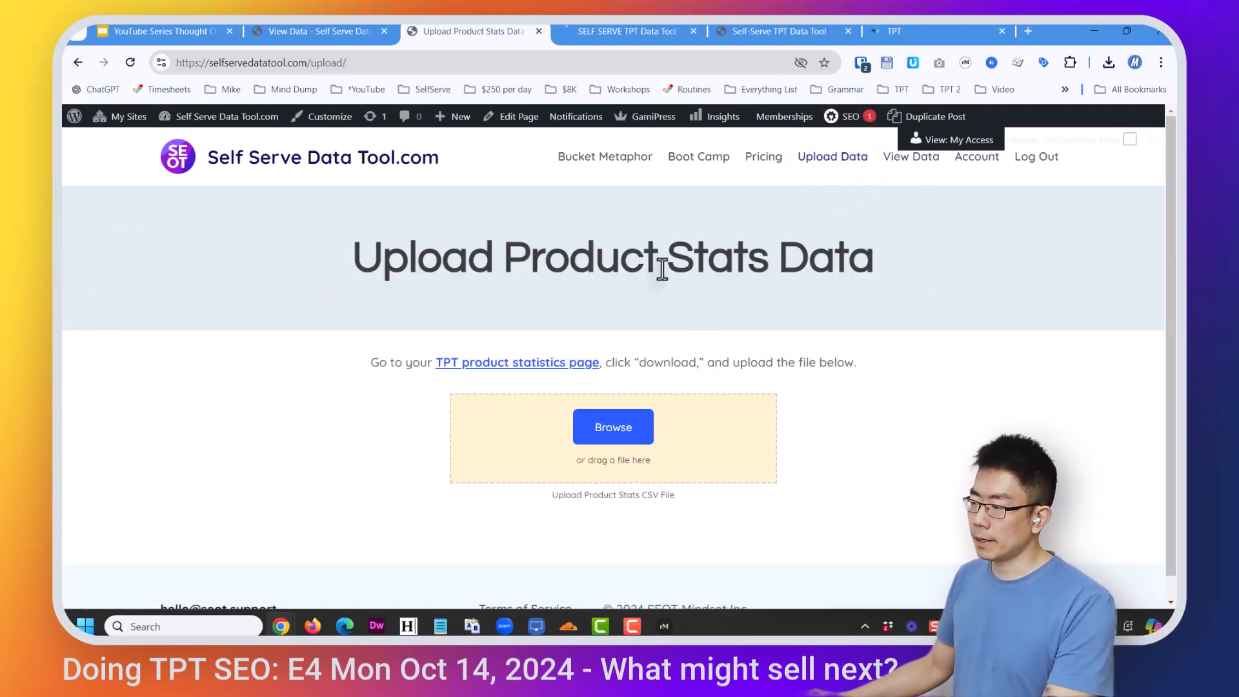
click(558, 364)
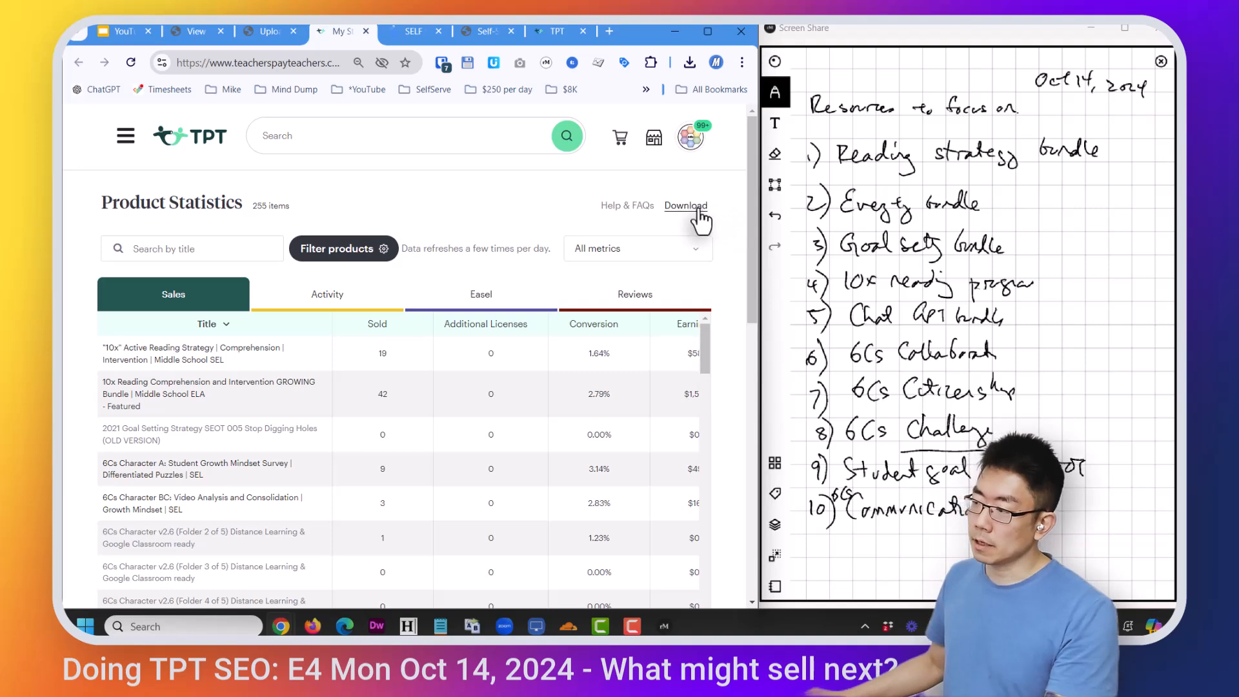
- Download the TPT product statistics and save them as "MyProductStats 2024-10-14.csv" in the Oct 14, 2024 folder
click(697, 208)
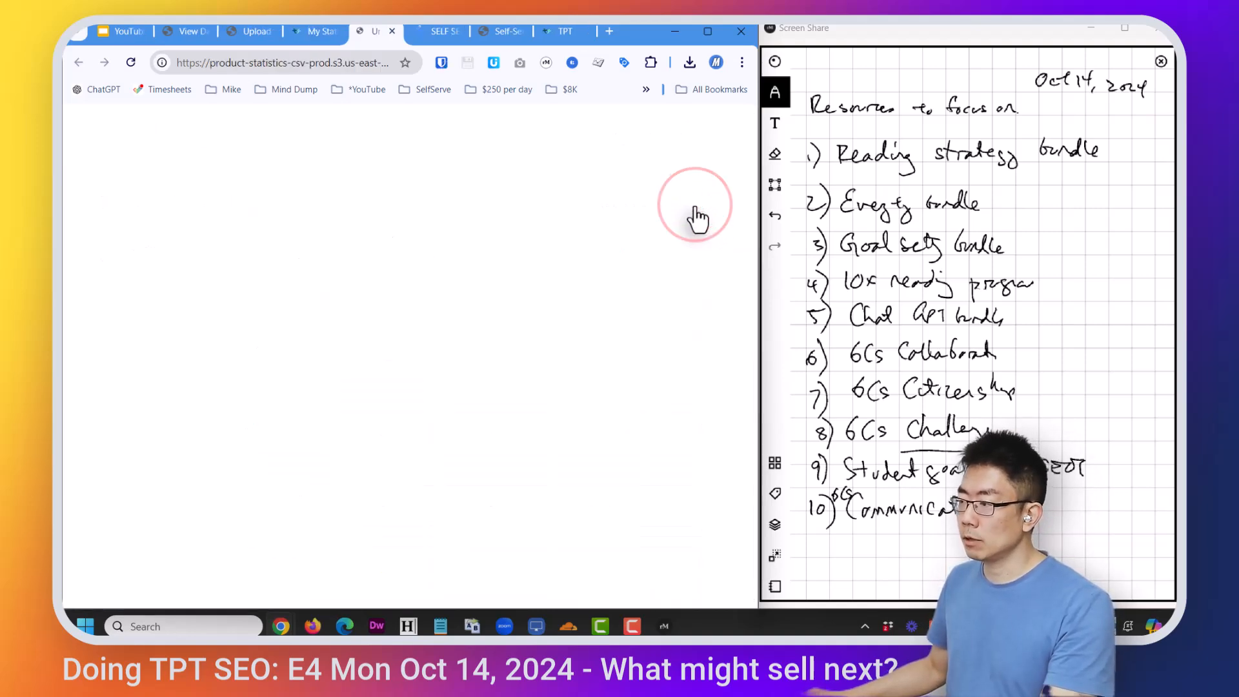
text(MyProductStats)
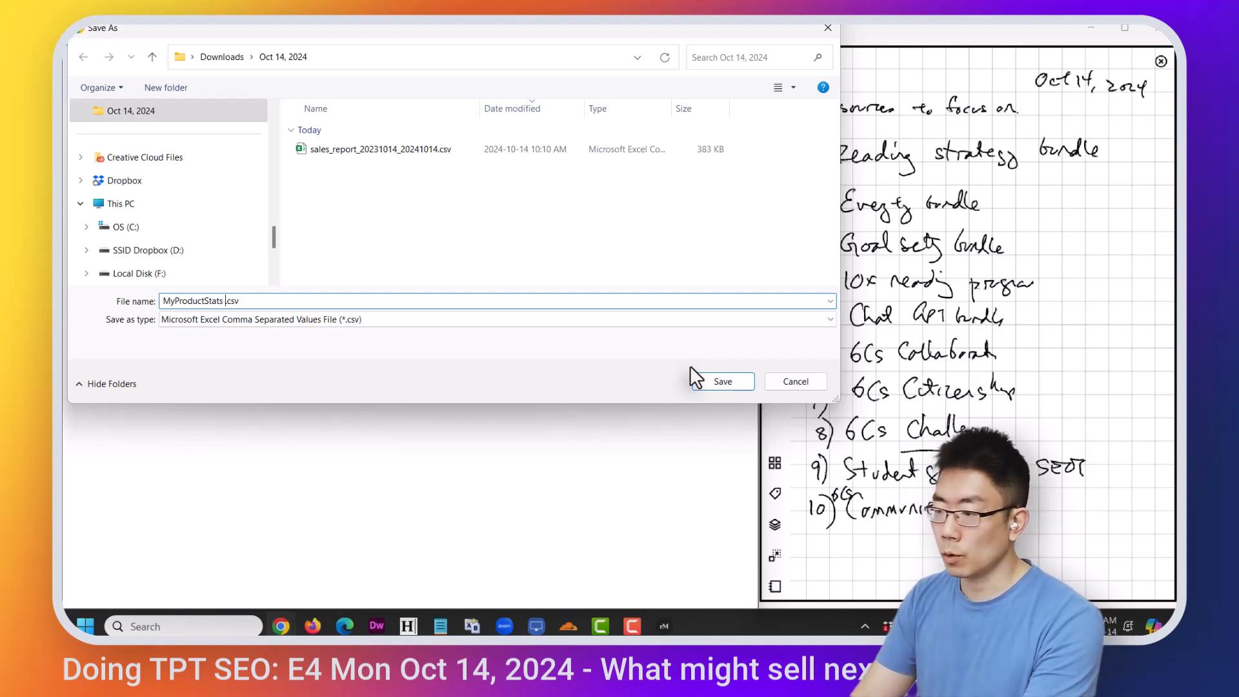
text( 2024-10-14)
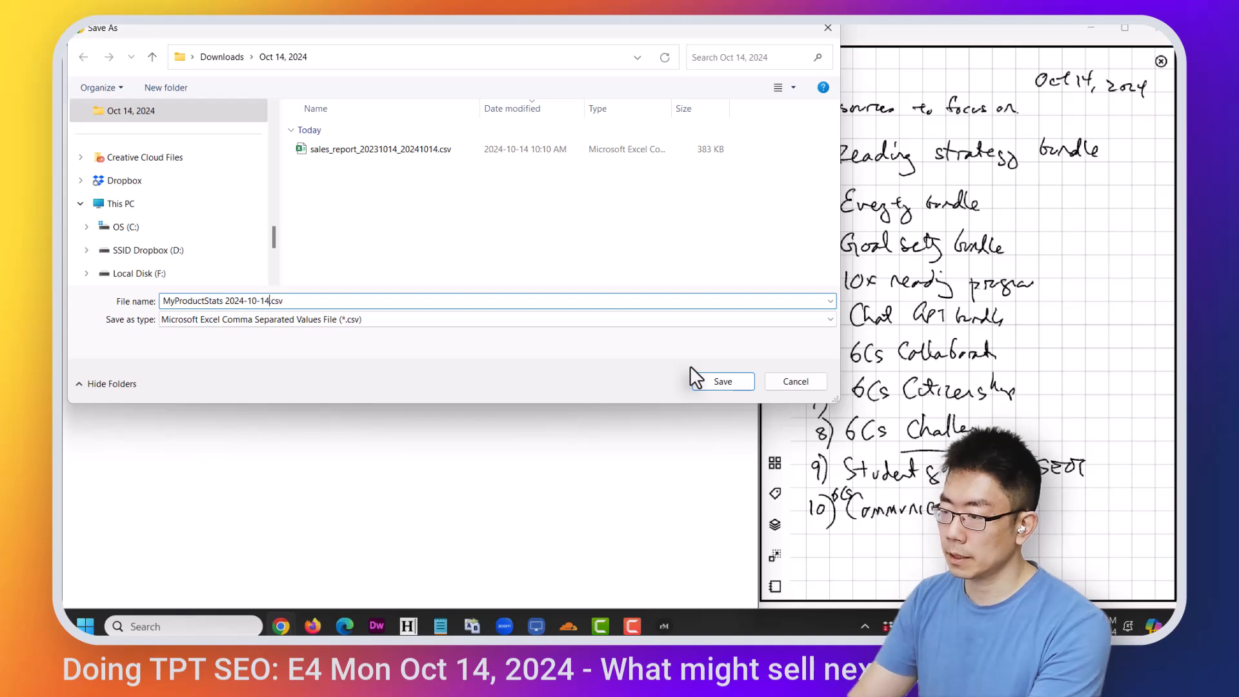
key(Return)
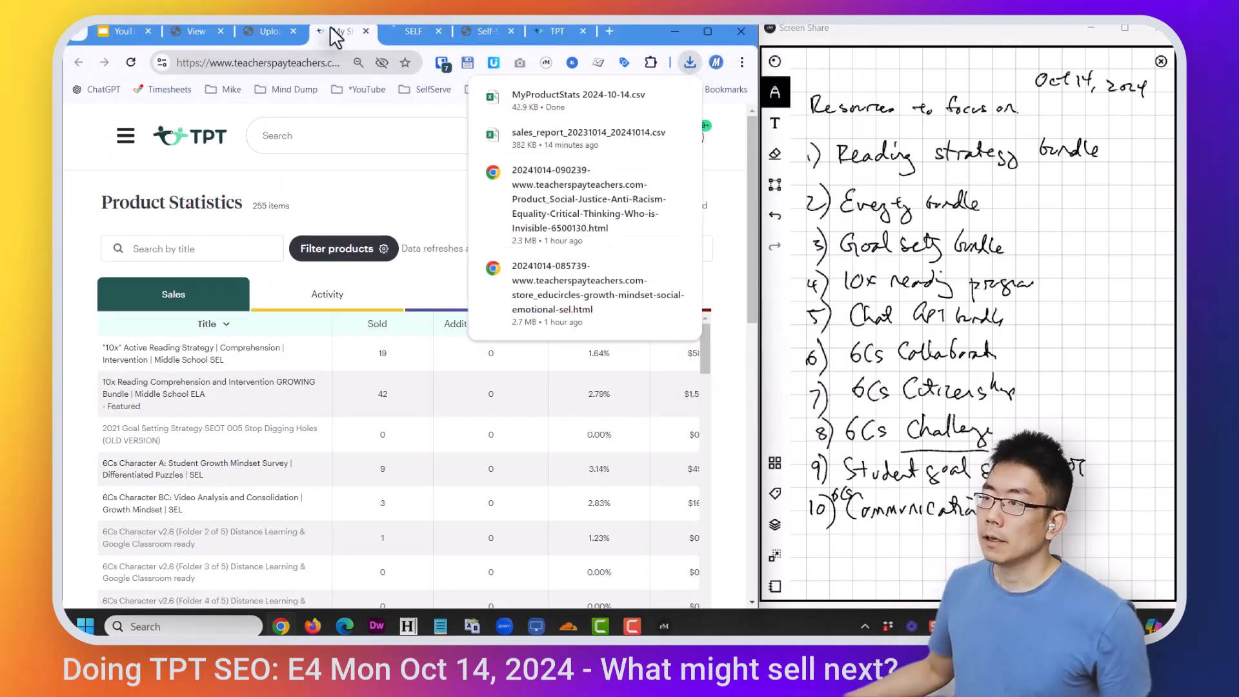
- Add the downloaded MyProductStats 2024-10-14.csv file to the product stats upload form
click(260, 34)
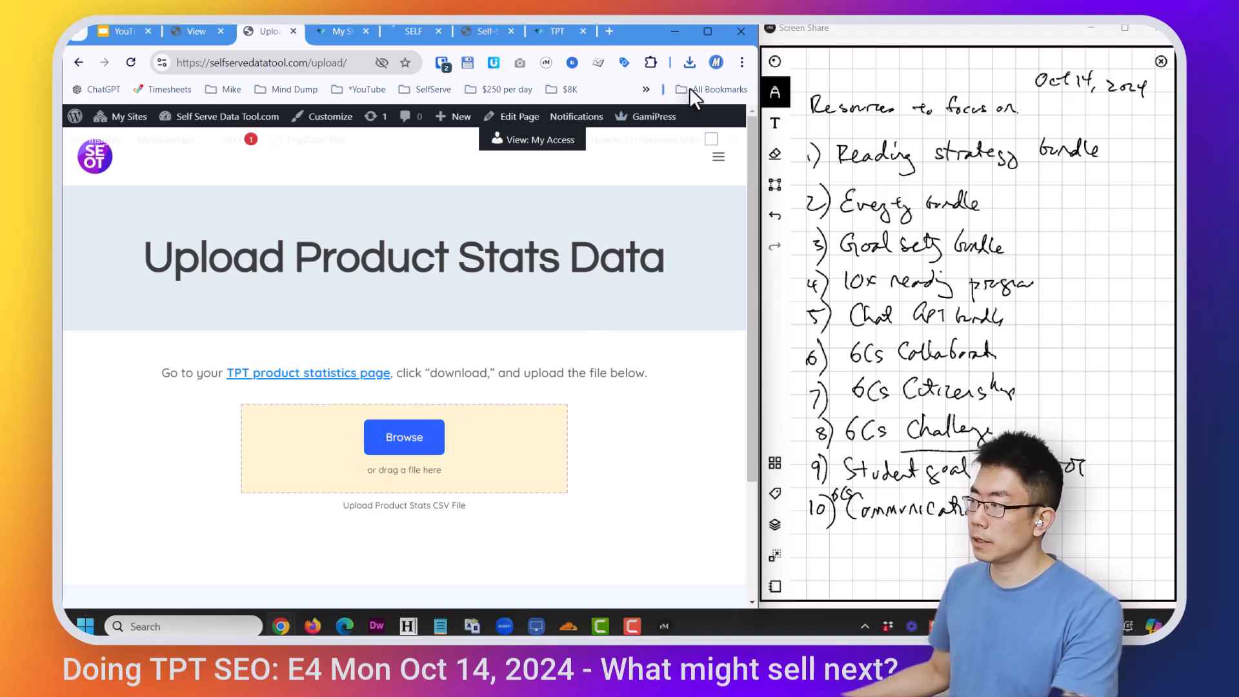
click(690, 62)
drag(591, 126, 284, 466)
click(279, 486)
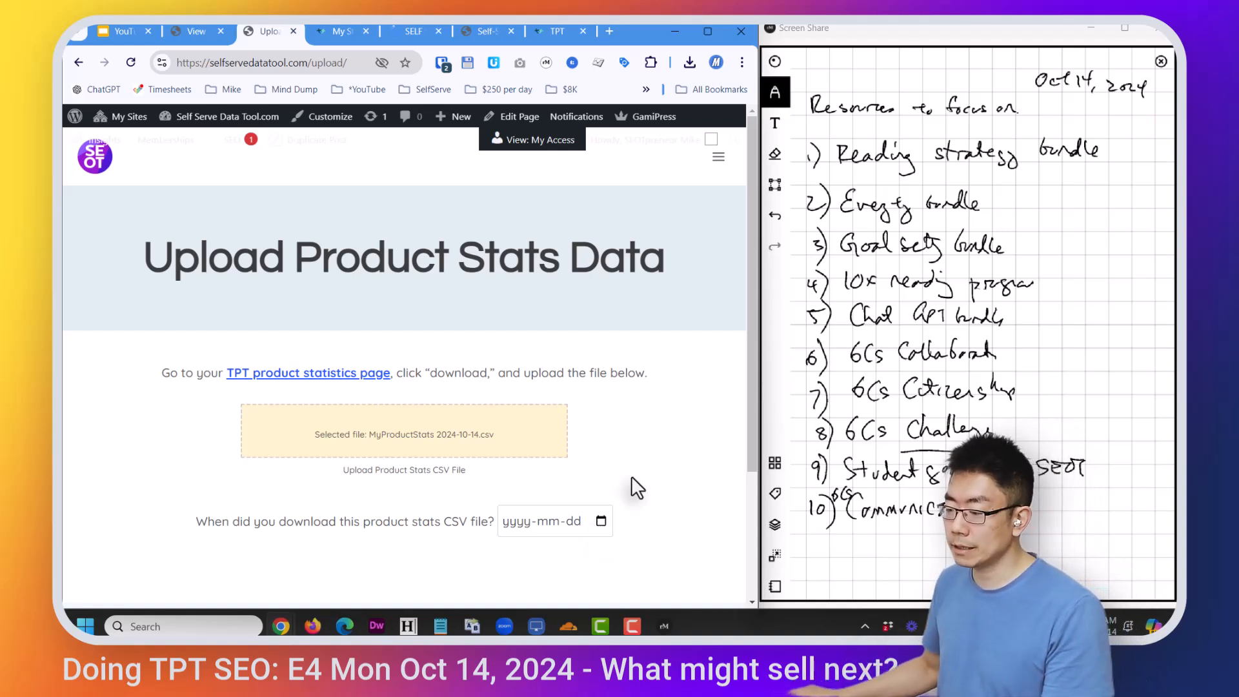
- Set the CSV download date to 2024-10-14 and upload the file to the SEOTpreneur Data Warehouse
click(599, 523)
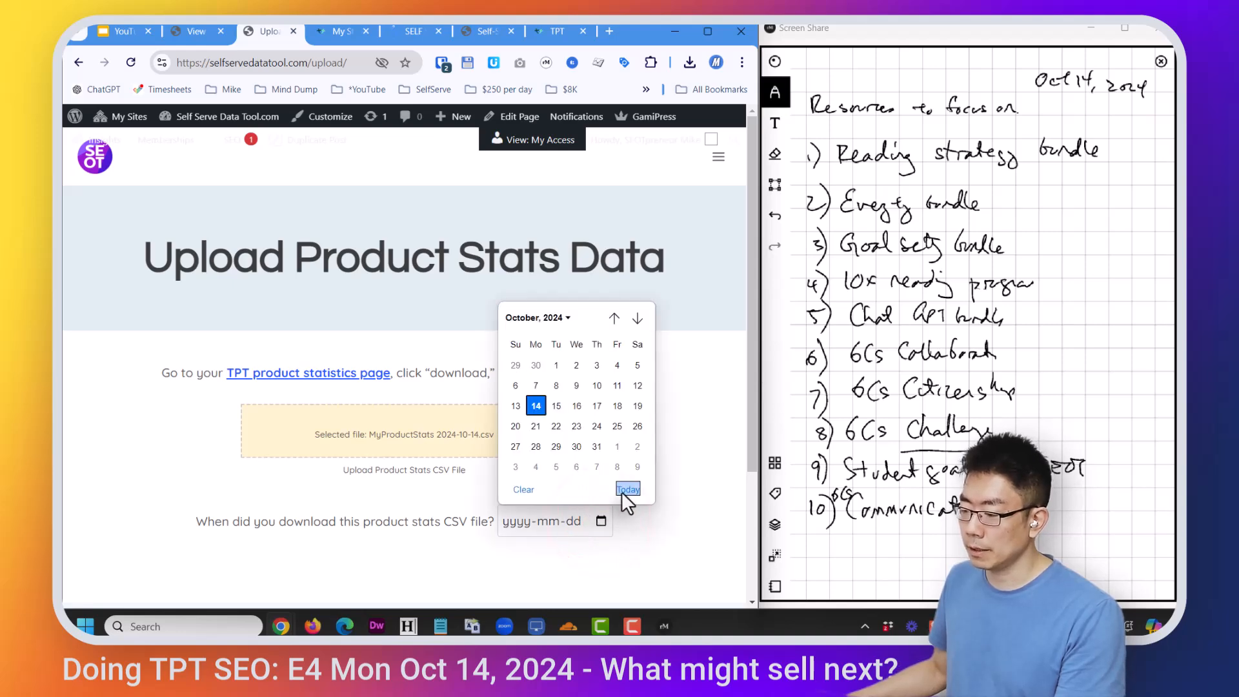
click(623, 490)
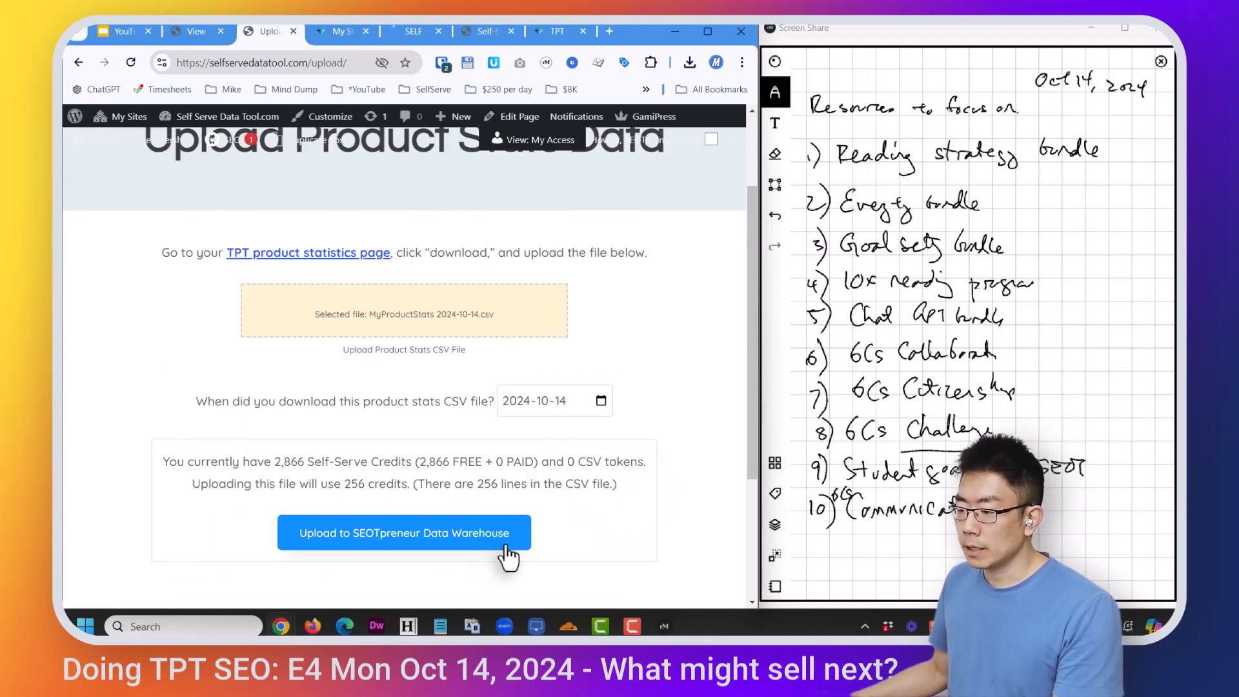
click(426, 541)
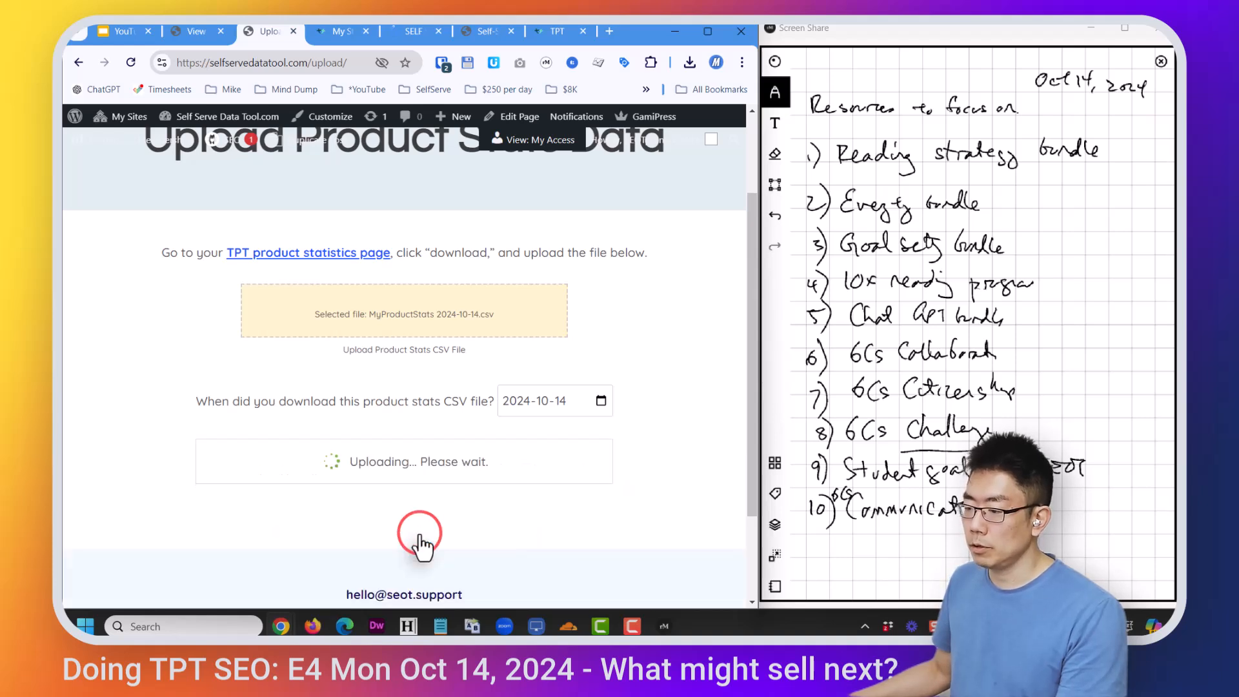
click(379, 492)
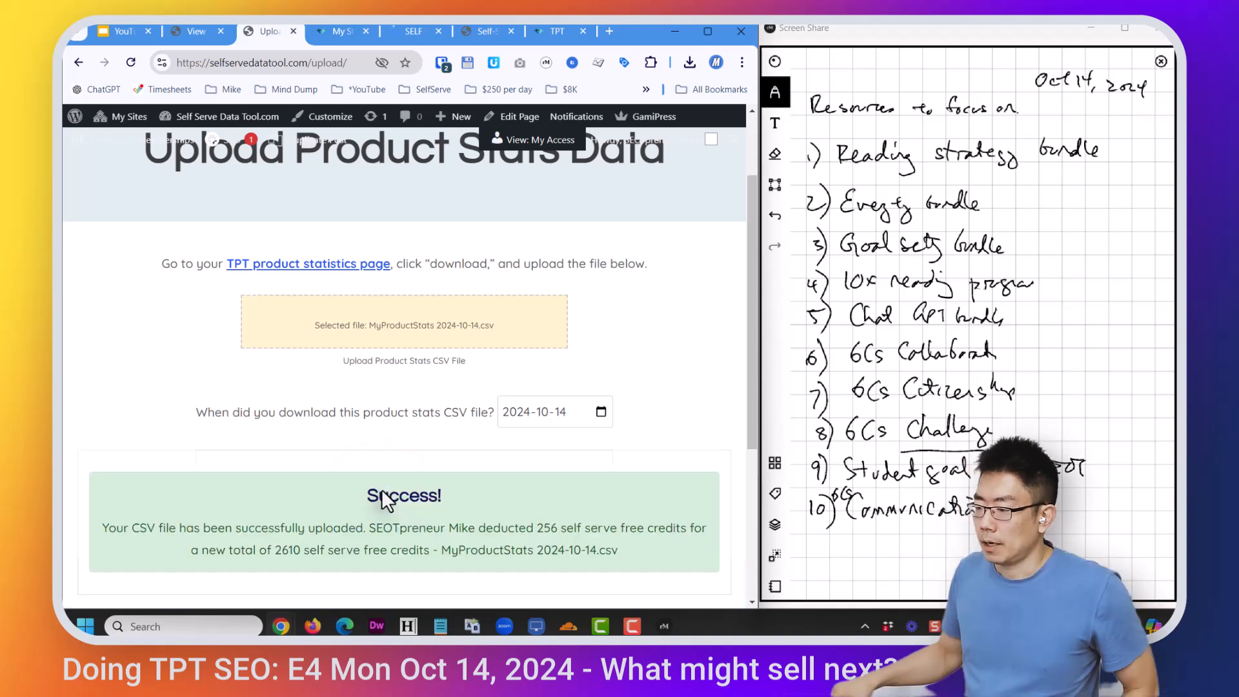
- Open the data view for the uploaded file and go to the Lifetime Stats report
scroll(546, 510, down, 2)
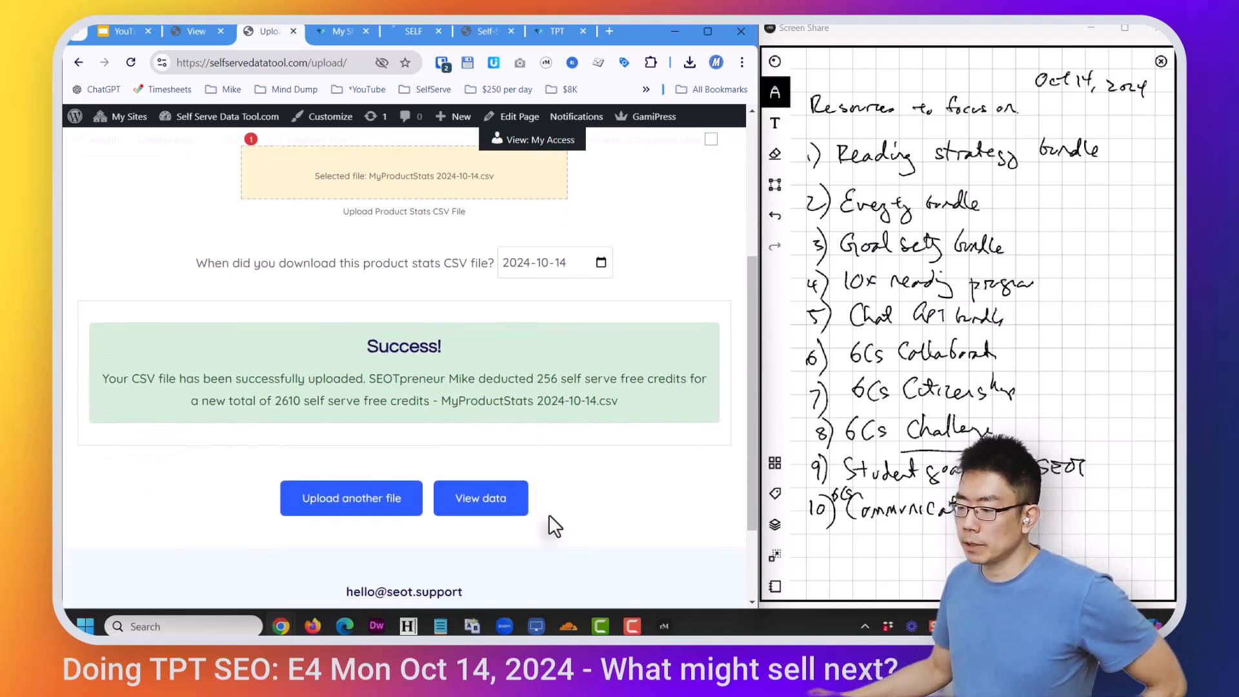
click(497, 497)
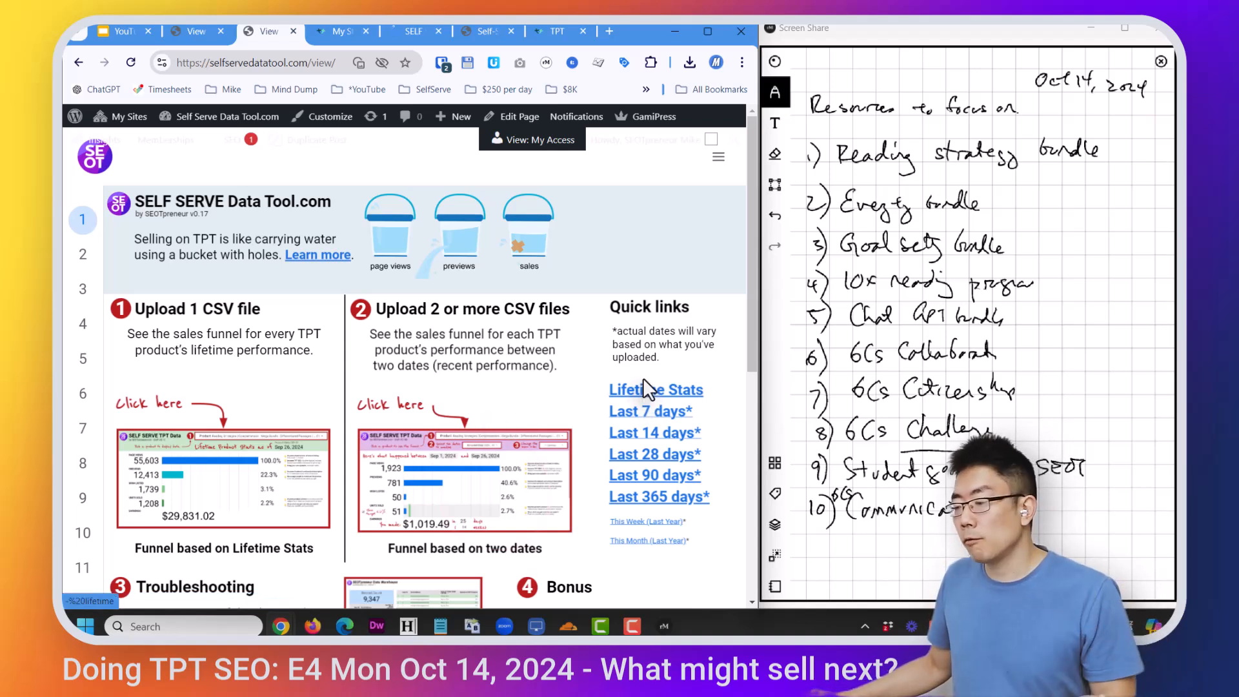
click(645, 390)
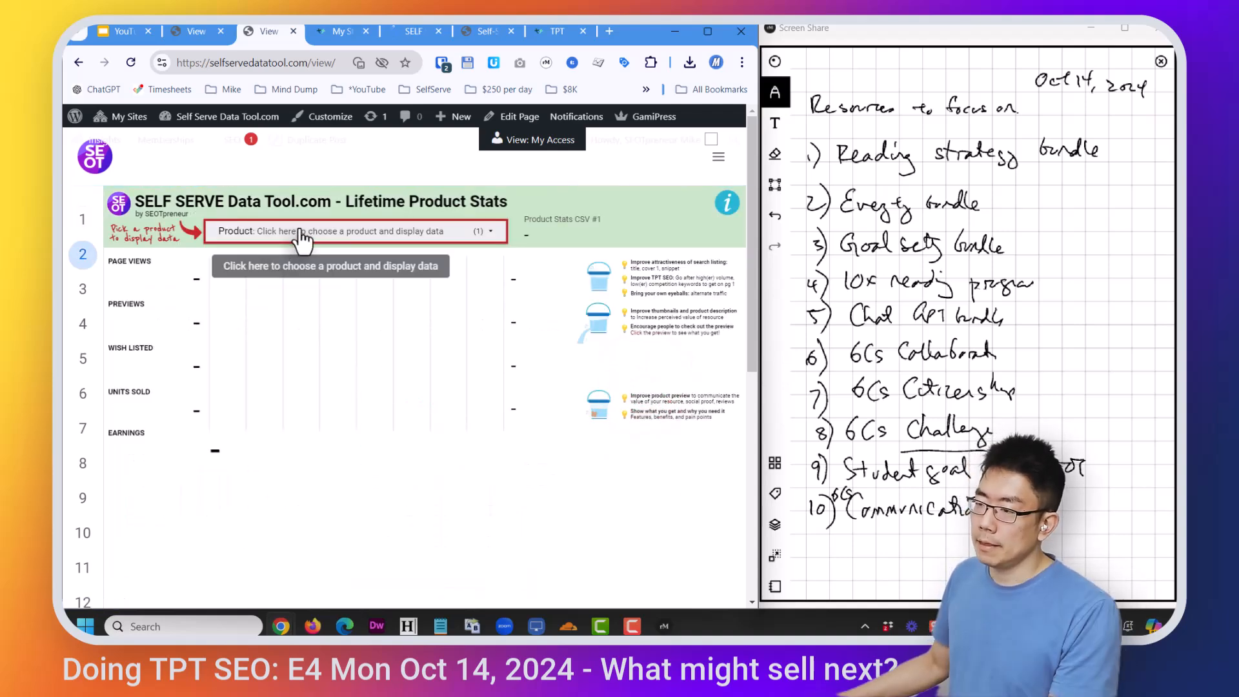
- Display the lifetime sales funnel for the Reading Strategies Mega Bundle, examine it, and return to the start page
click(387, 234)
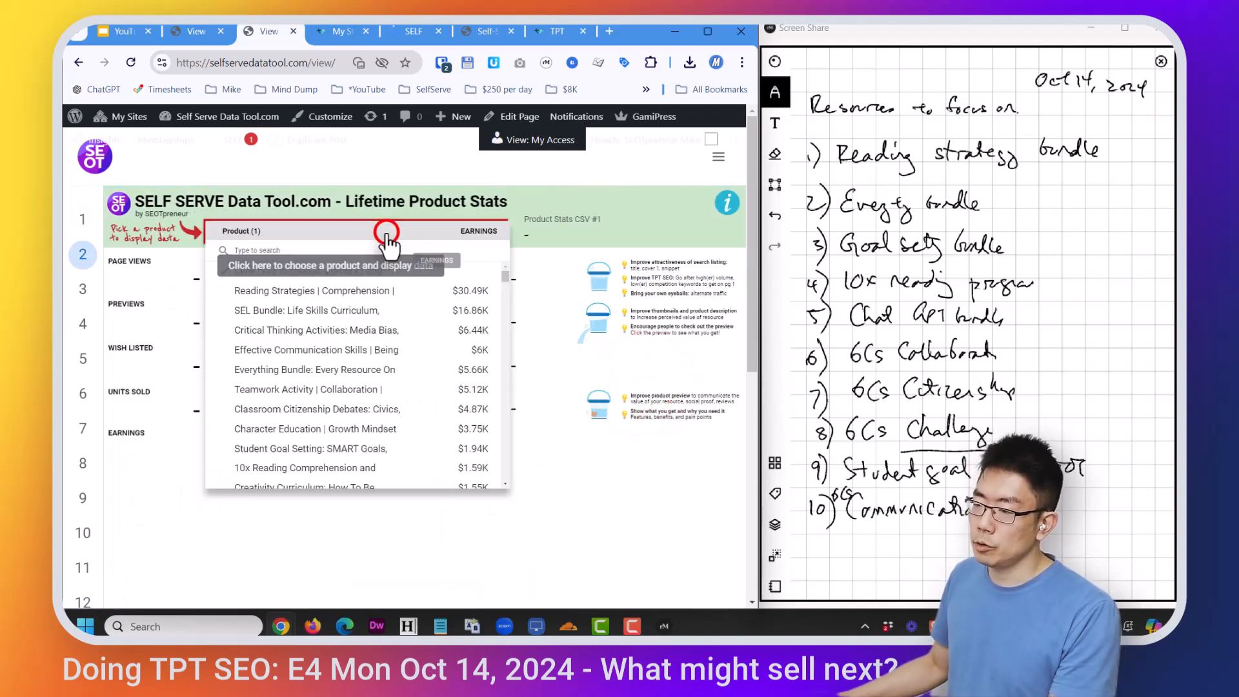
click(348, 293)
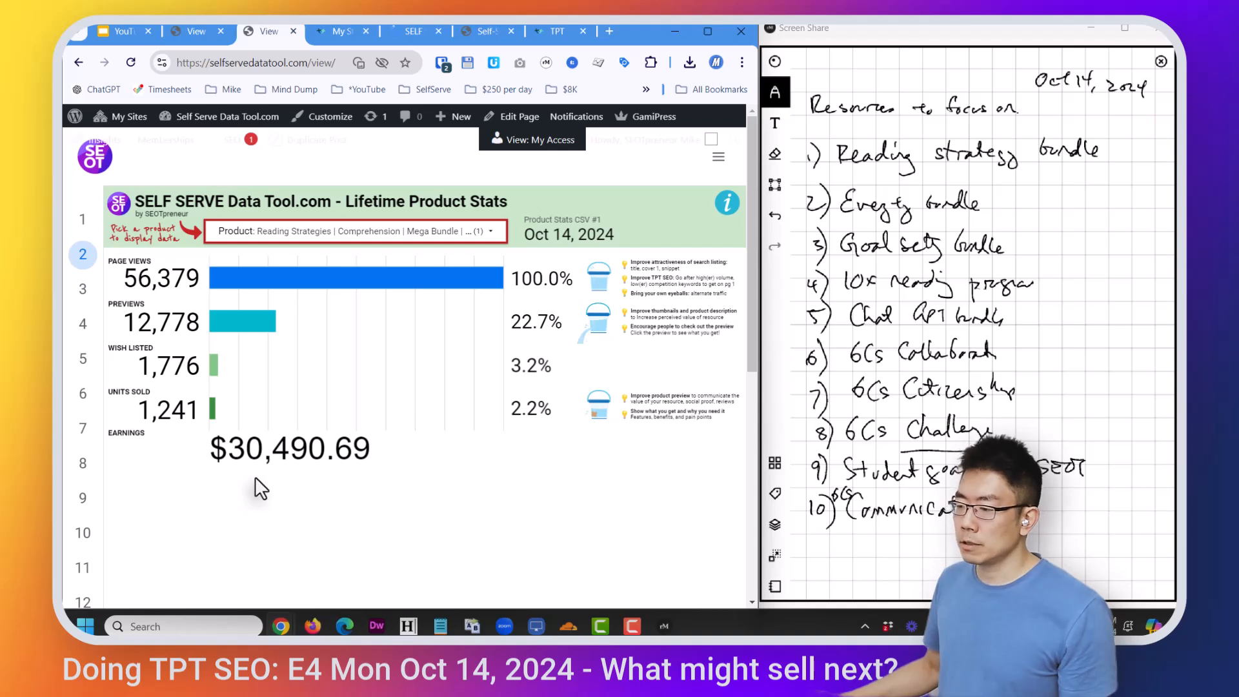
click(521, 416)
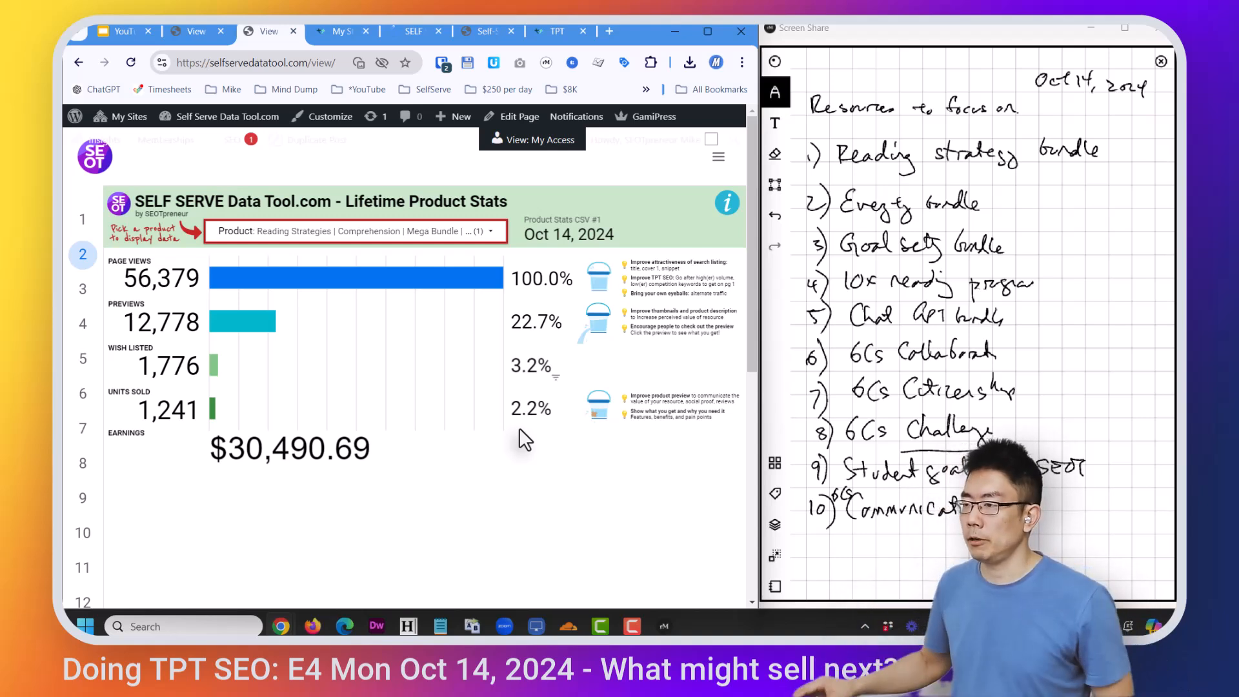
click(724, 205)
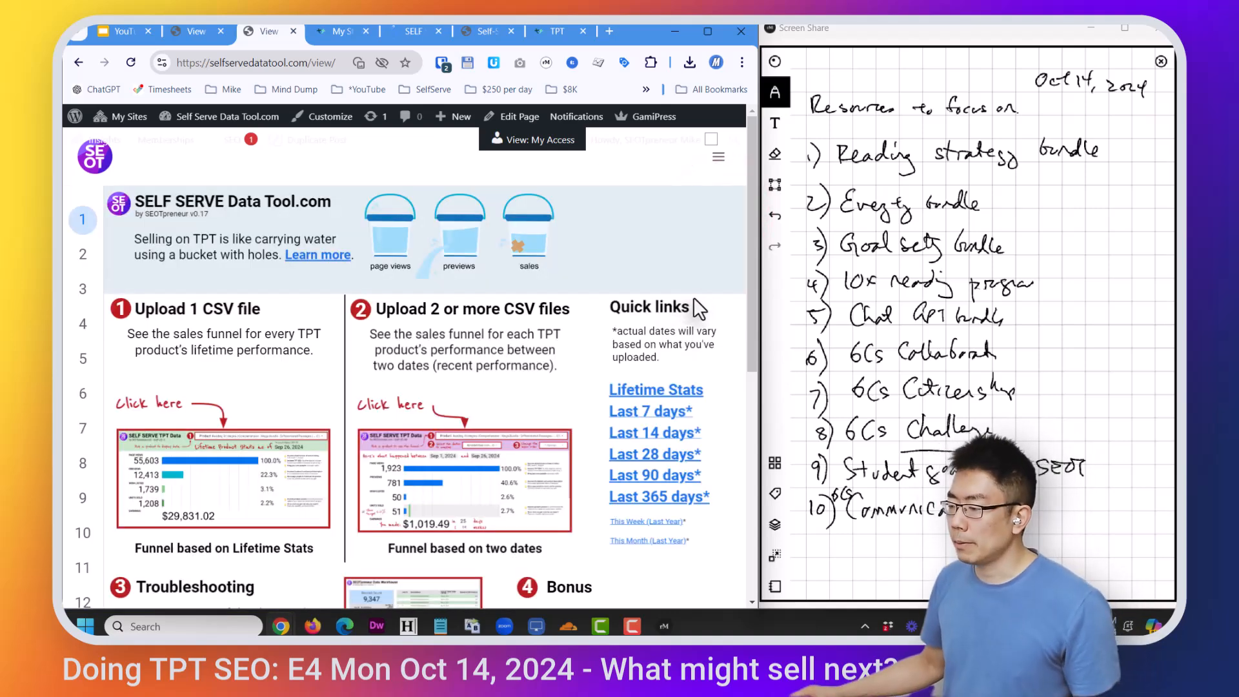
- Open the Last 28 days report and display the sales funnel for the Reading Strategies Comprehension Mega Bundle
click(674, 459)
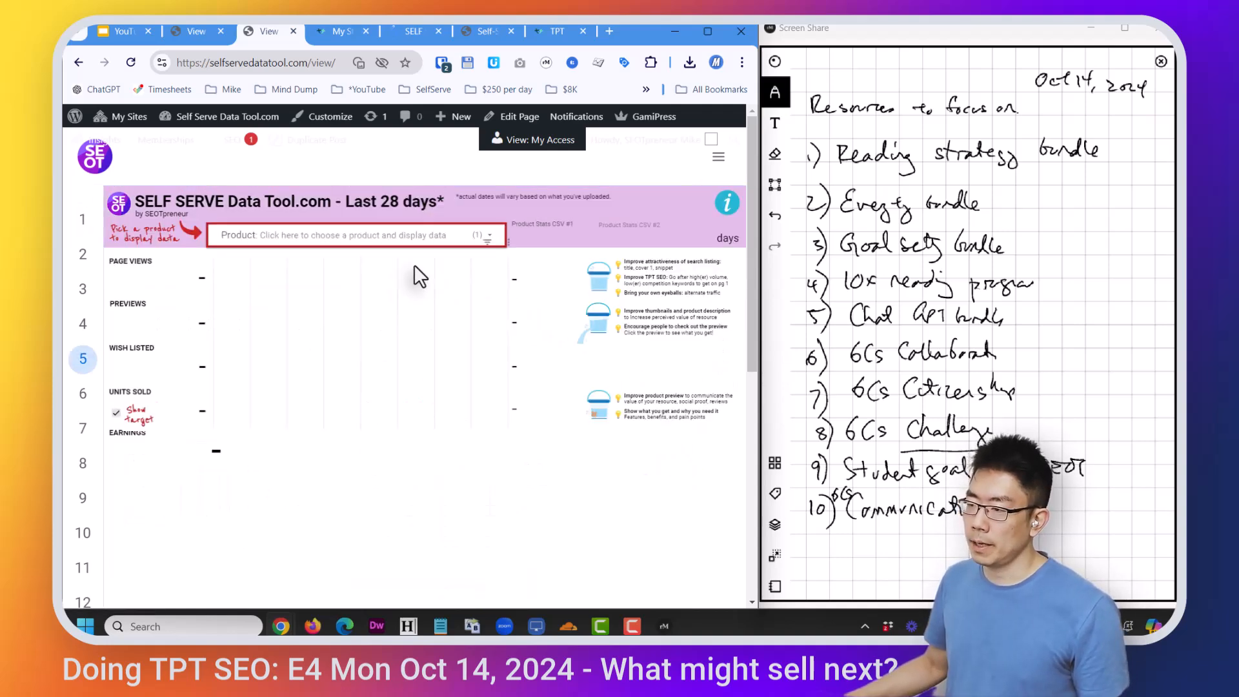
click(439, 237)
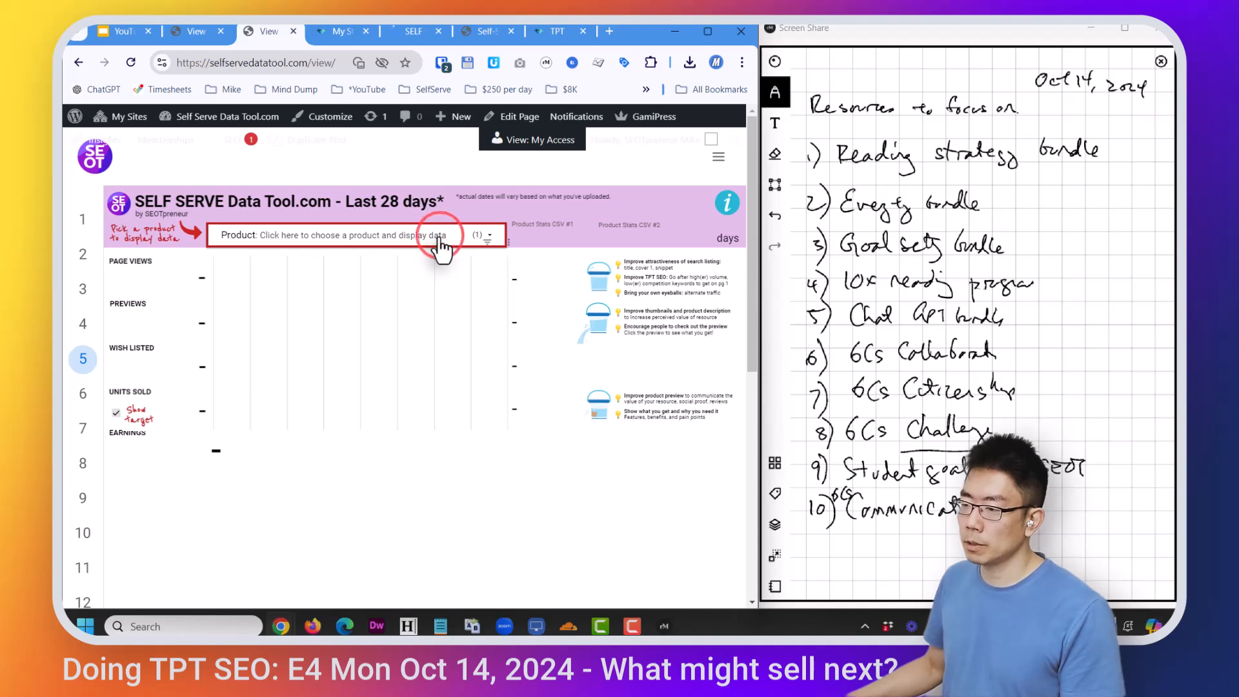
click(413, 235)
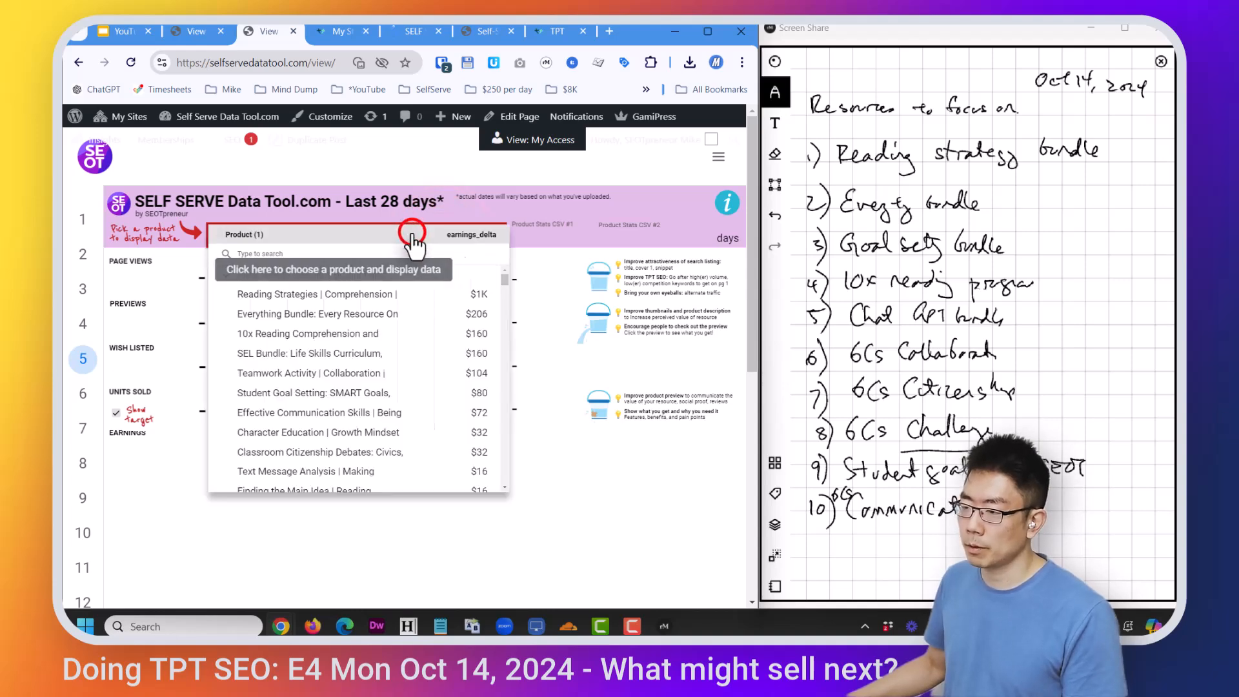
click(346, 295)
click(555, 455)
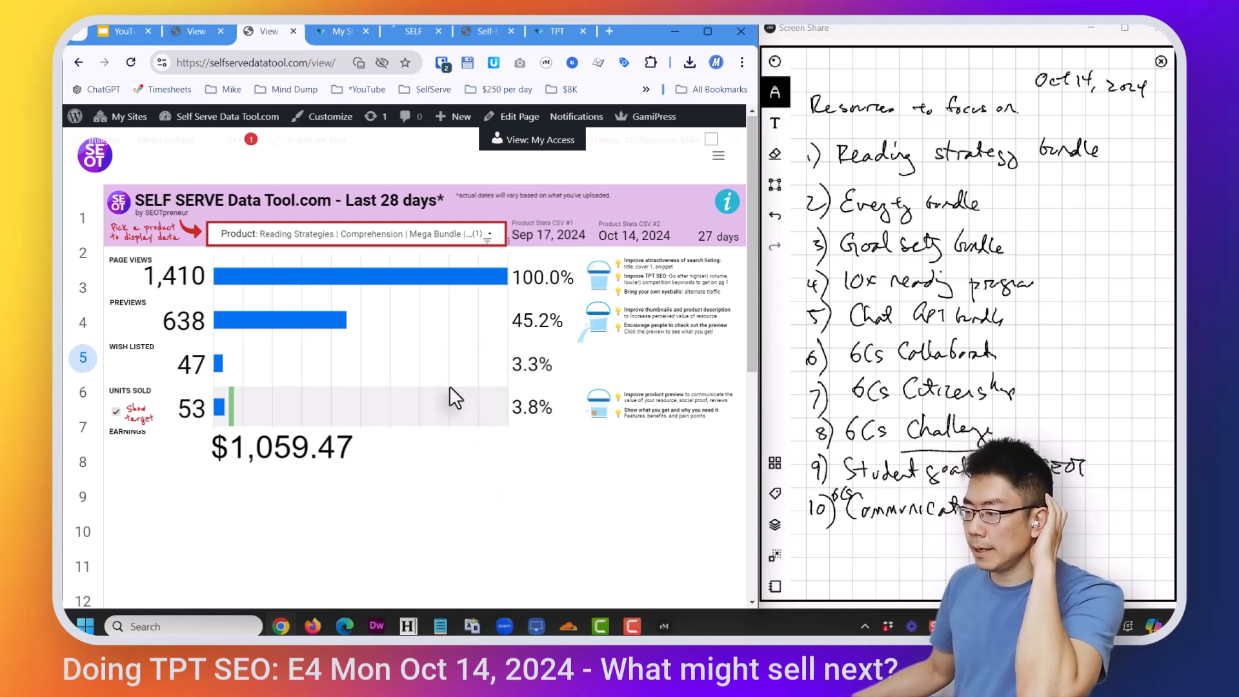
- Hide and reshow the target marker on the units sold row, and examine the bundle's recent page views and conversion rates
click(527, 419)
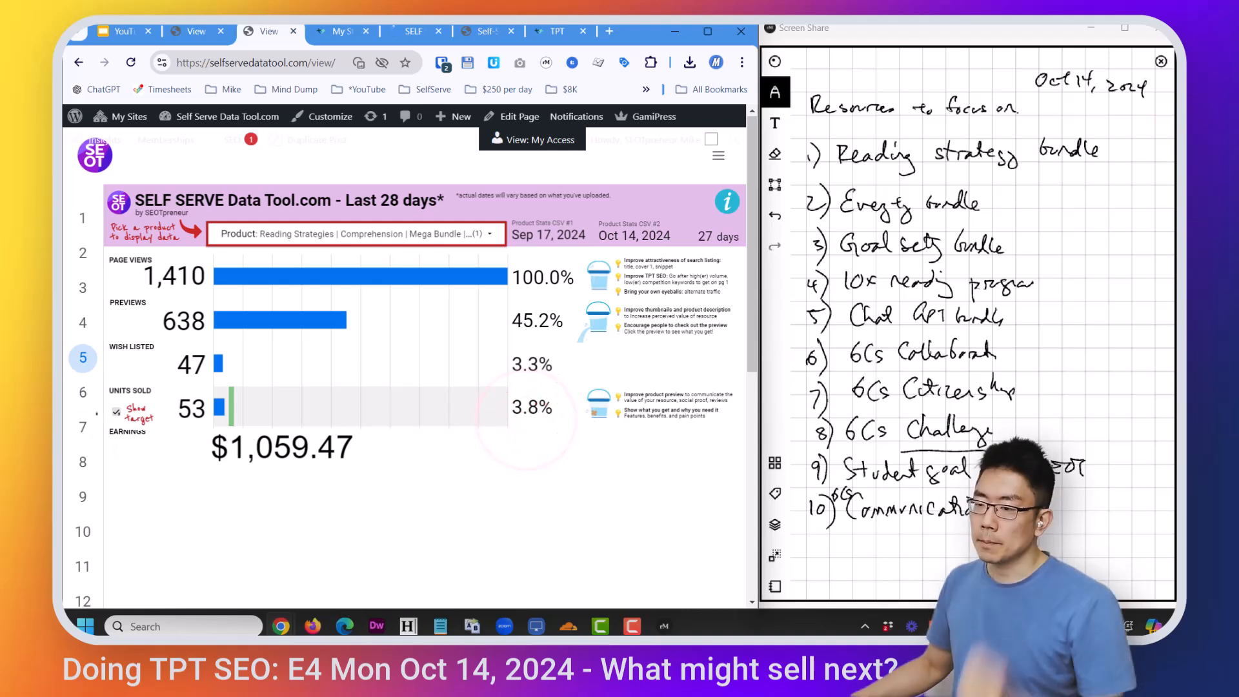
click(116, 413)
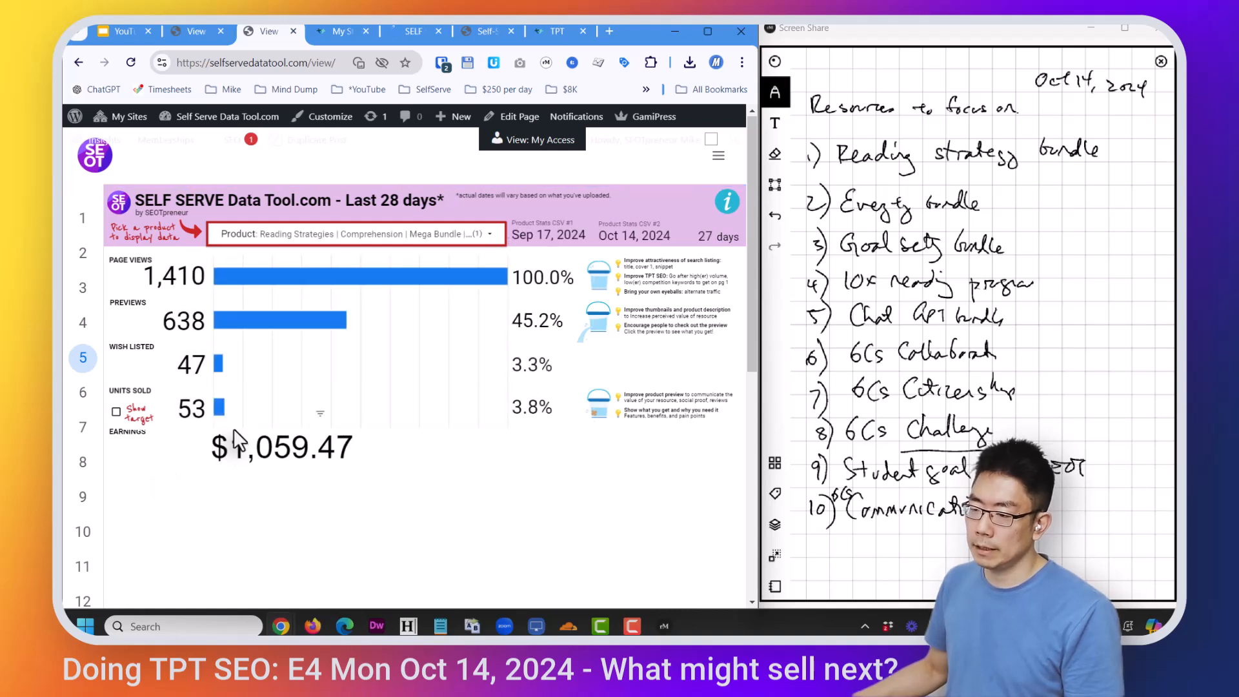
click(116, 412)
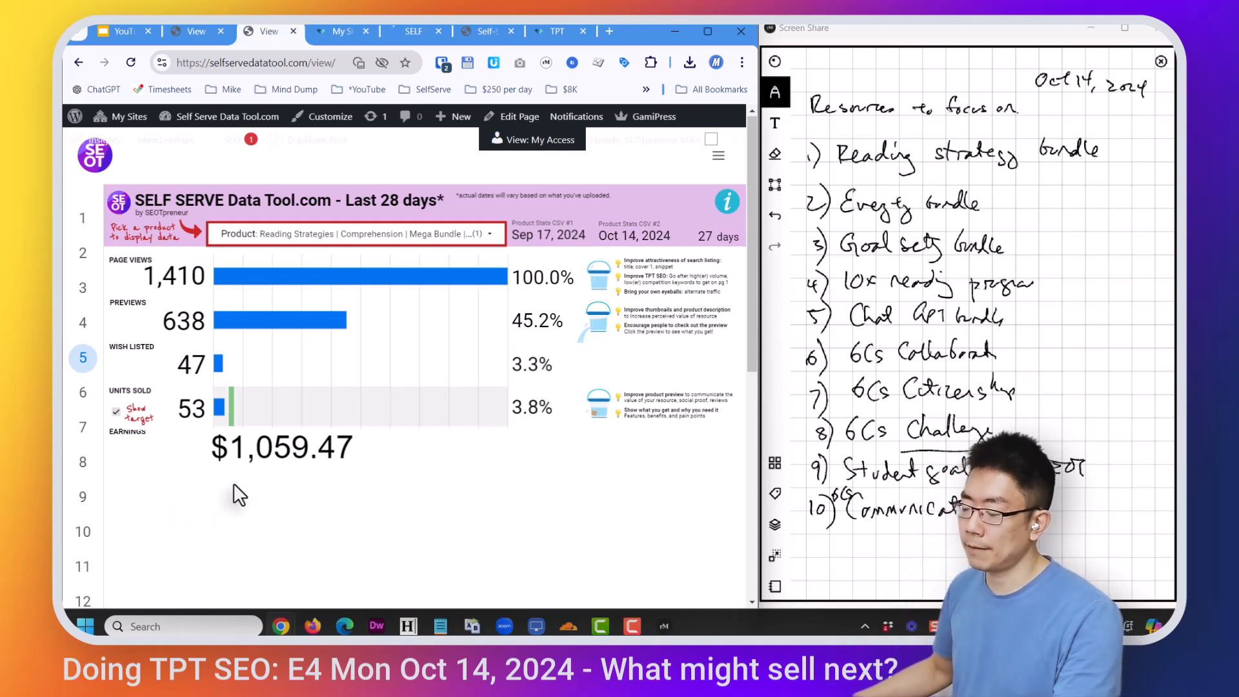
click(156, 279)
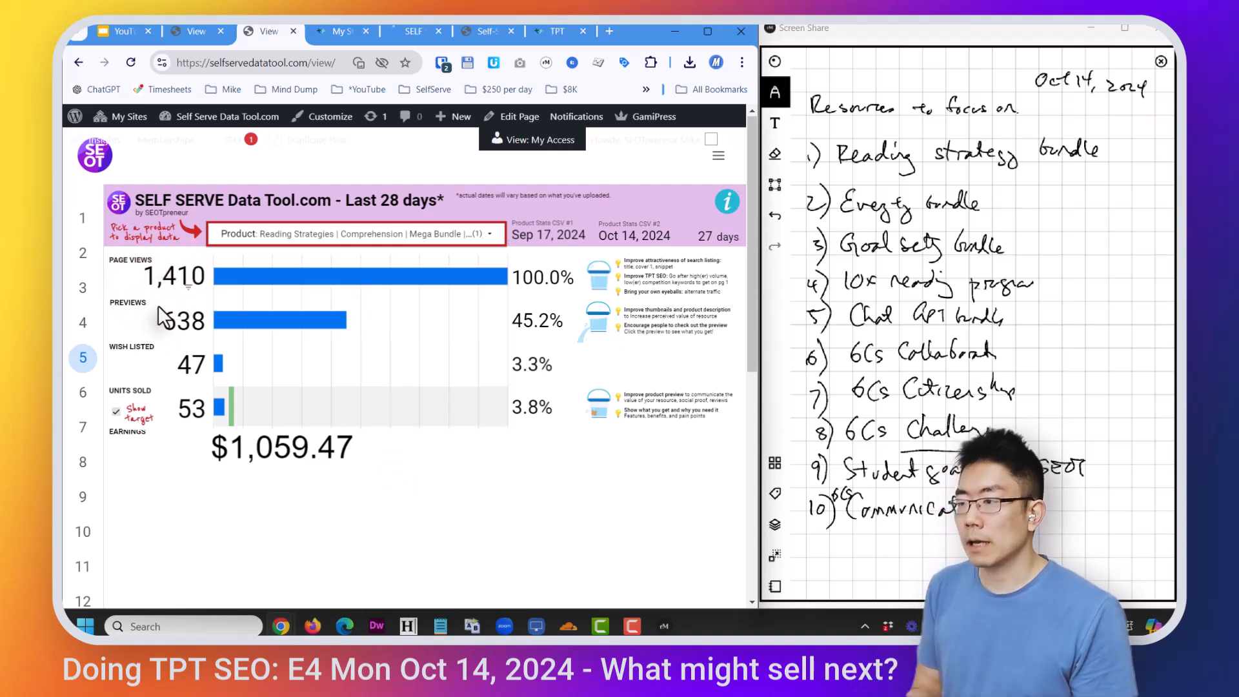
click(119, 282)
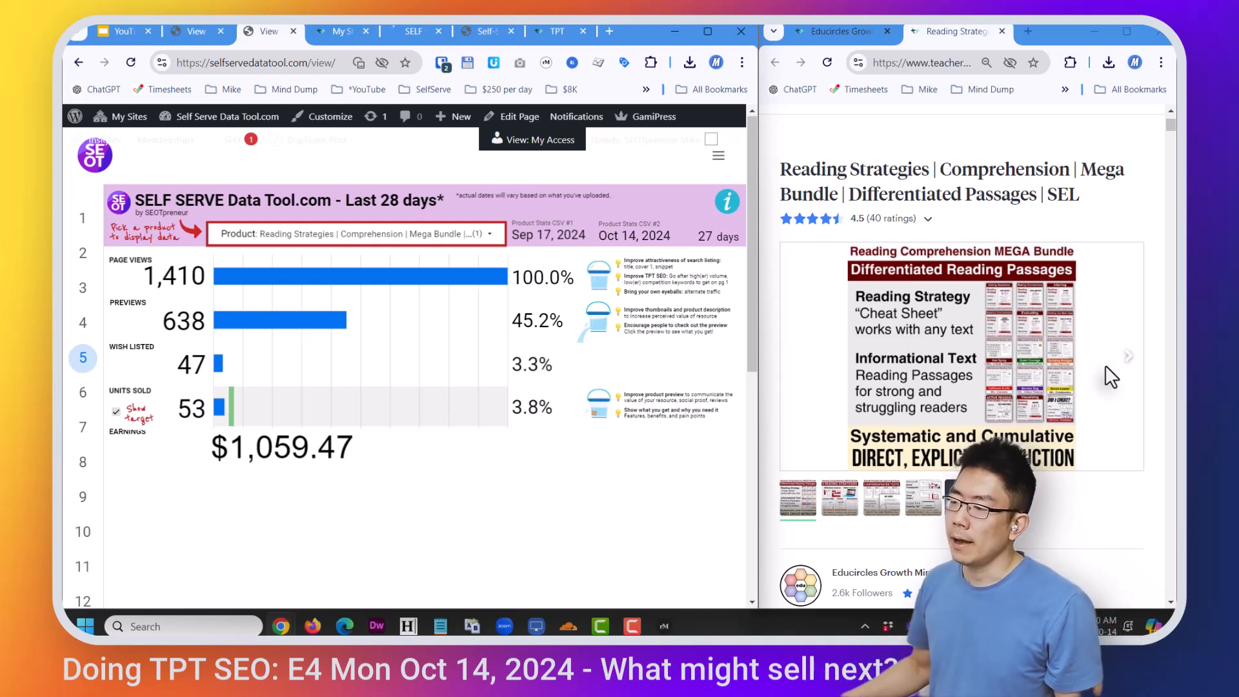
click(111, 276)
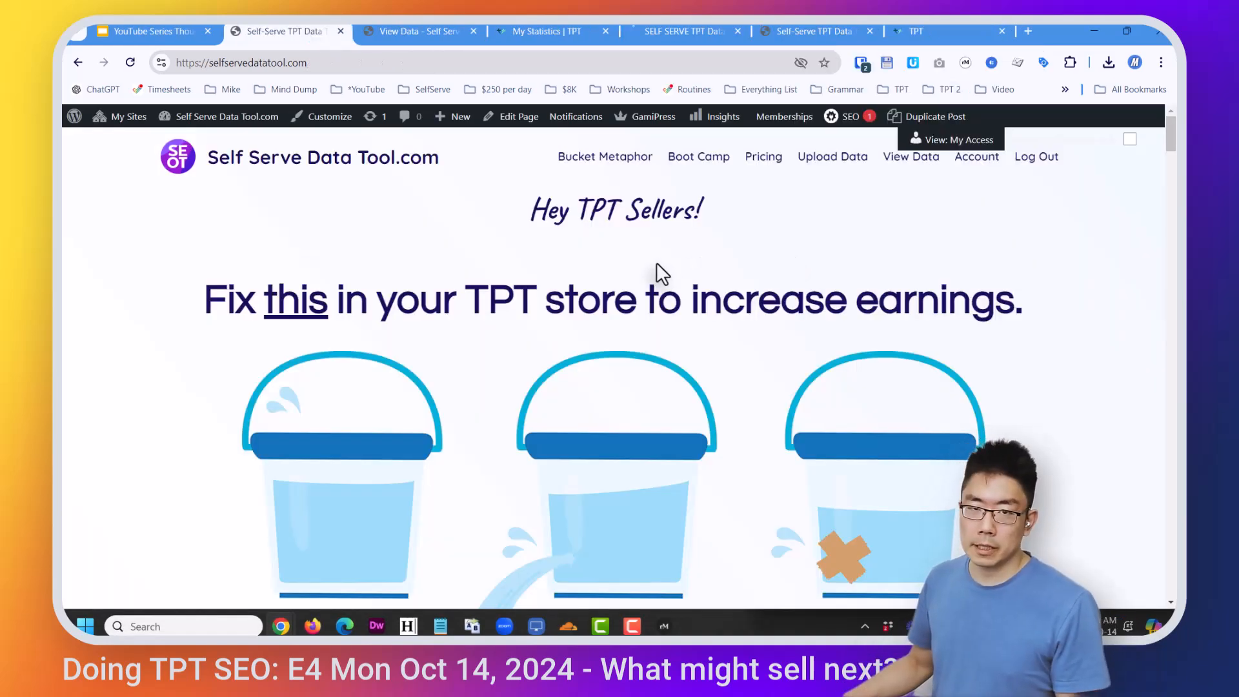
- Read the Bucket Metaphor page down to its three-bucket illustration, and return to the funnel with the product listing alongside it
click(613, 153)
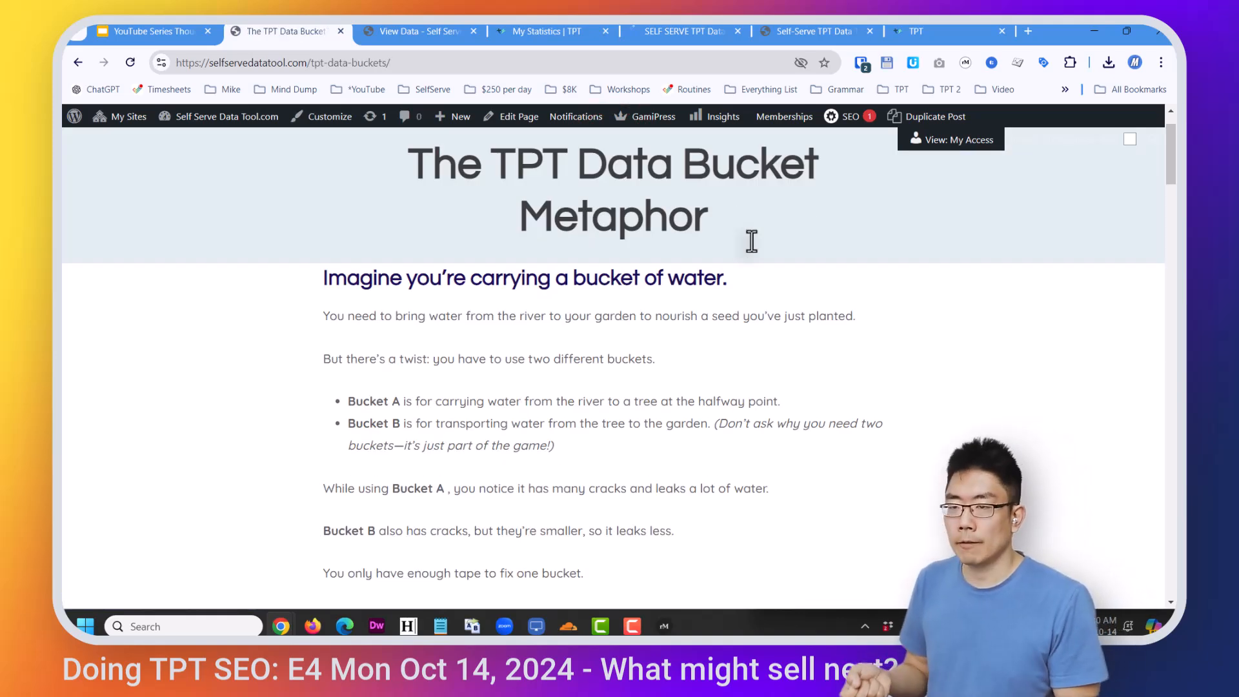
scroll(781, 323, down, 13)
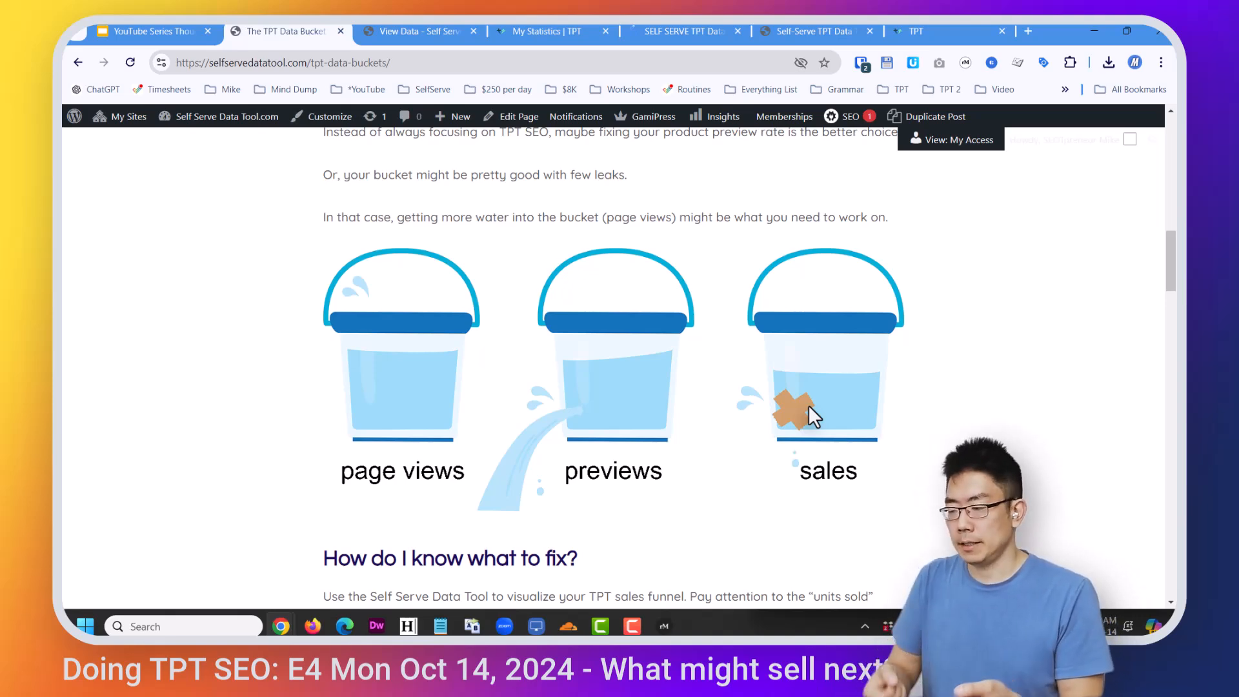
key(ctrl+Tab)
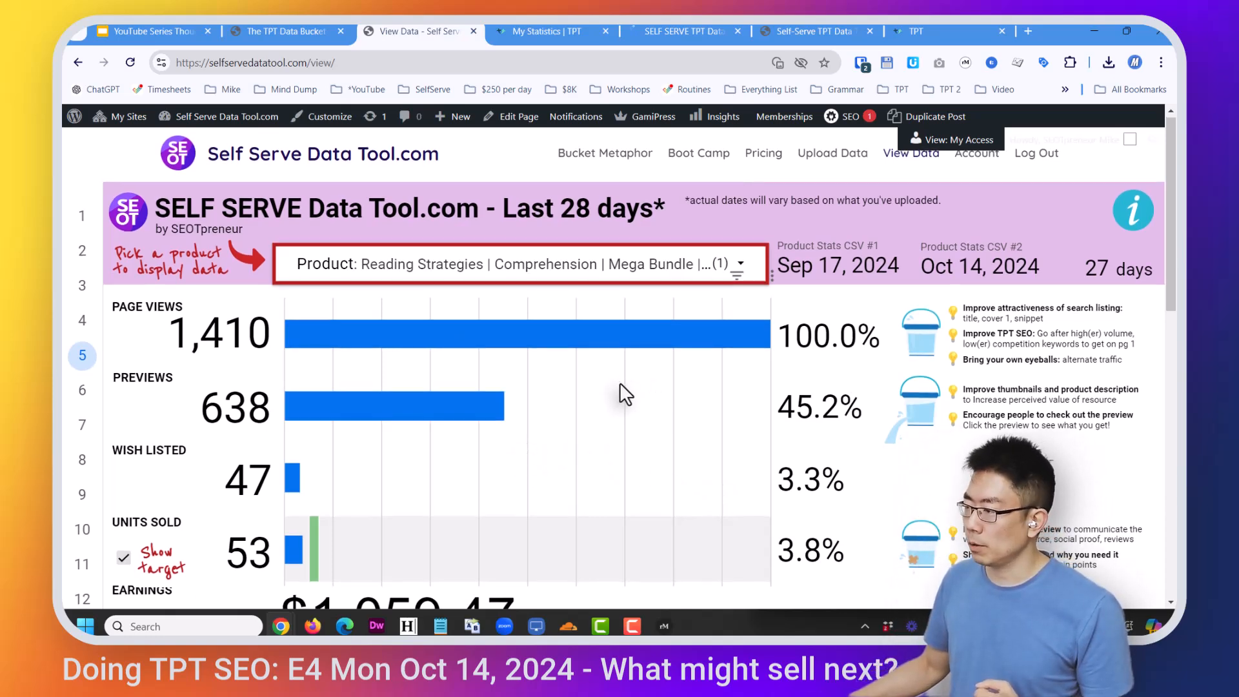
key(super+Left)
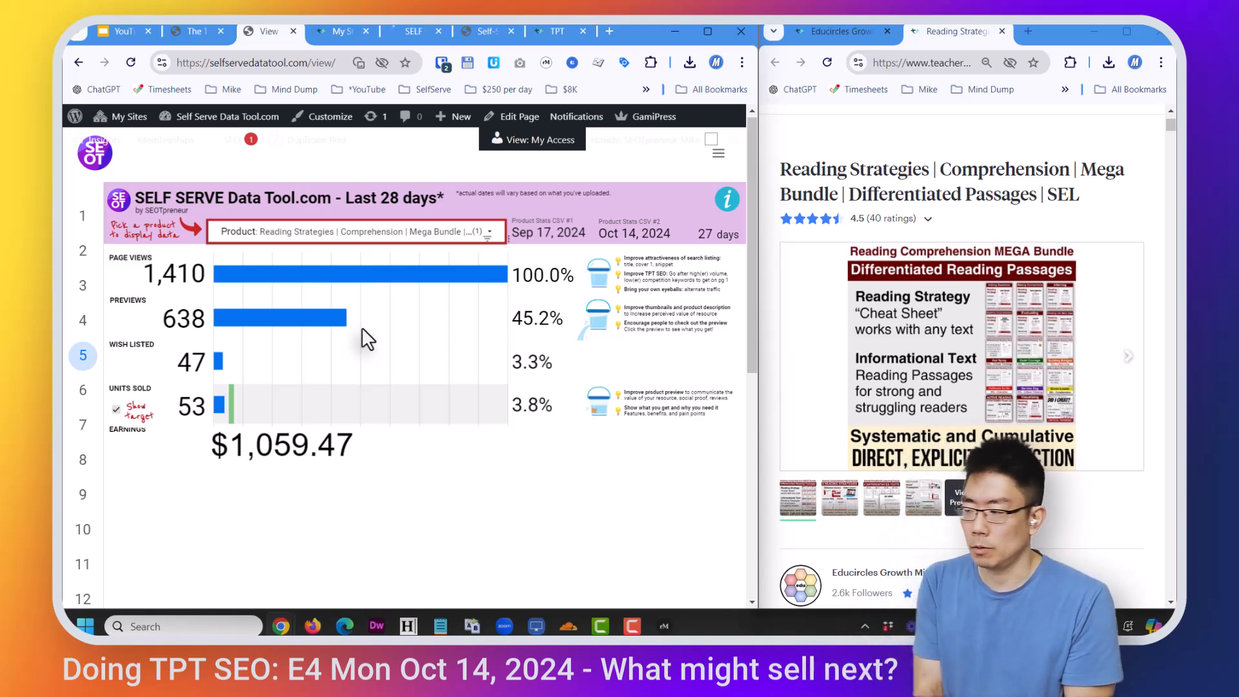
scroll(362, 327, down, 1)
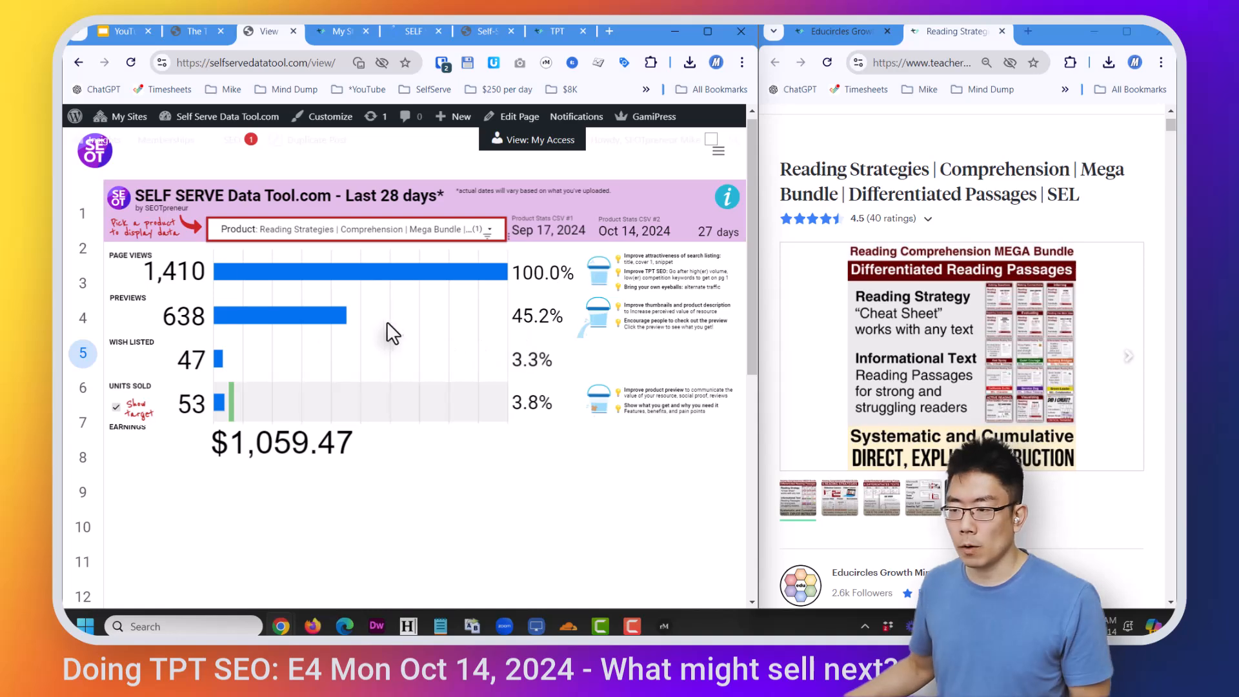
- Examine the Reading Strategies bundle's TPT listing, including its reviews, its description with the Back To School wording, and its cover images
click(688, 316)
triple_click(690, 305)
key(super+Up)
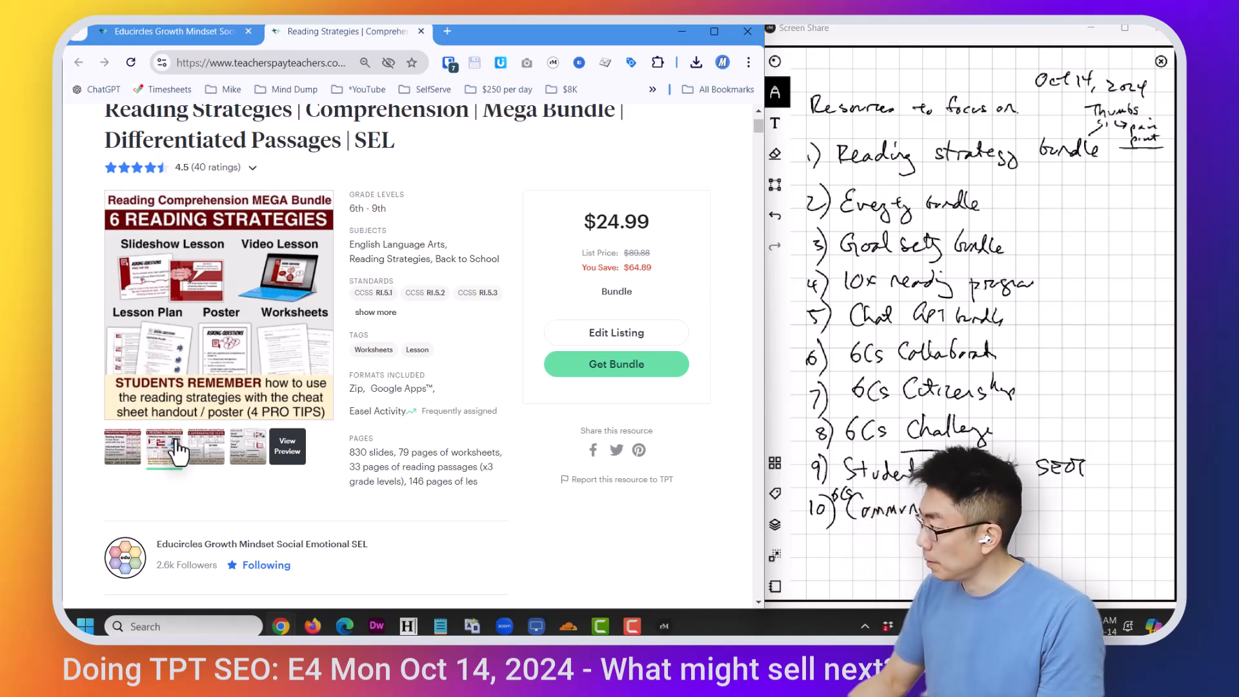
scroll(299, 389, down, 3)
scroll(304, 395, down, 9)
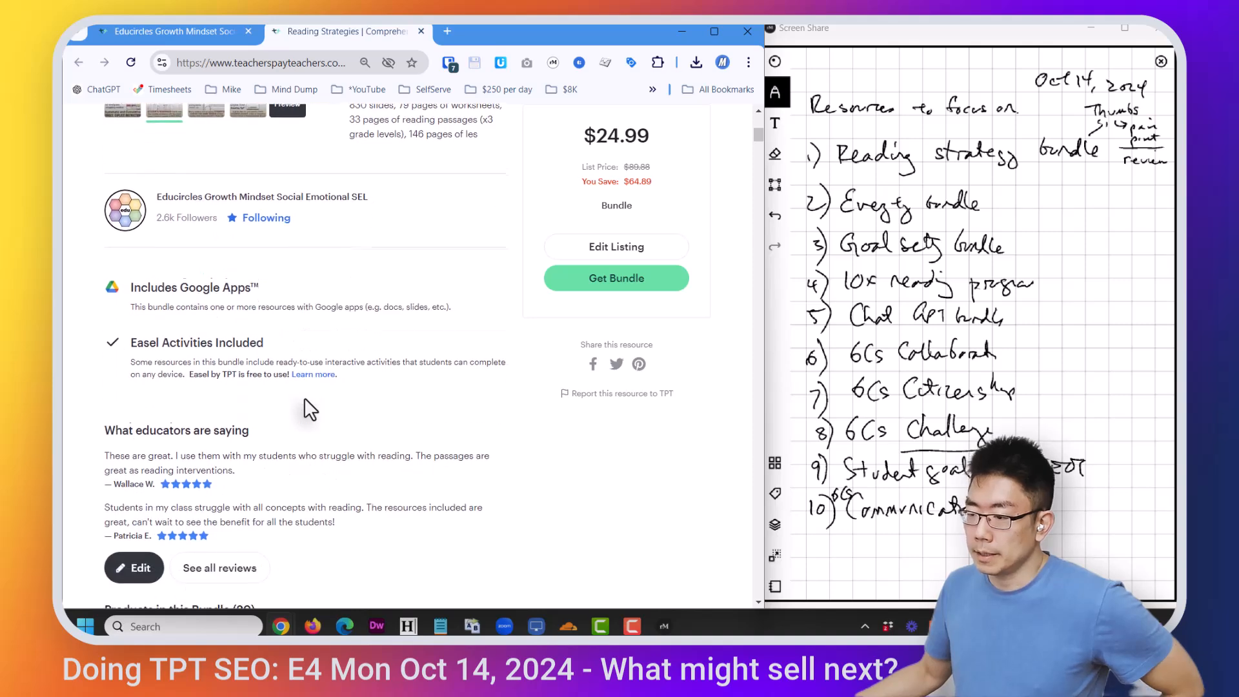
scroll(304, 393, down, 5)
drag(364, 224, 466, 225)
click(478, 230)
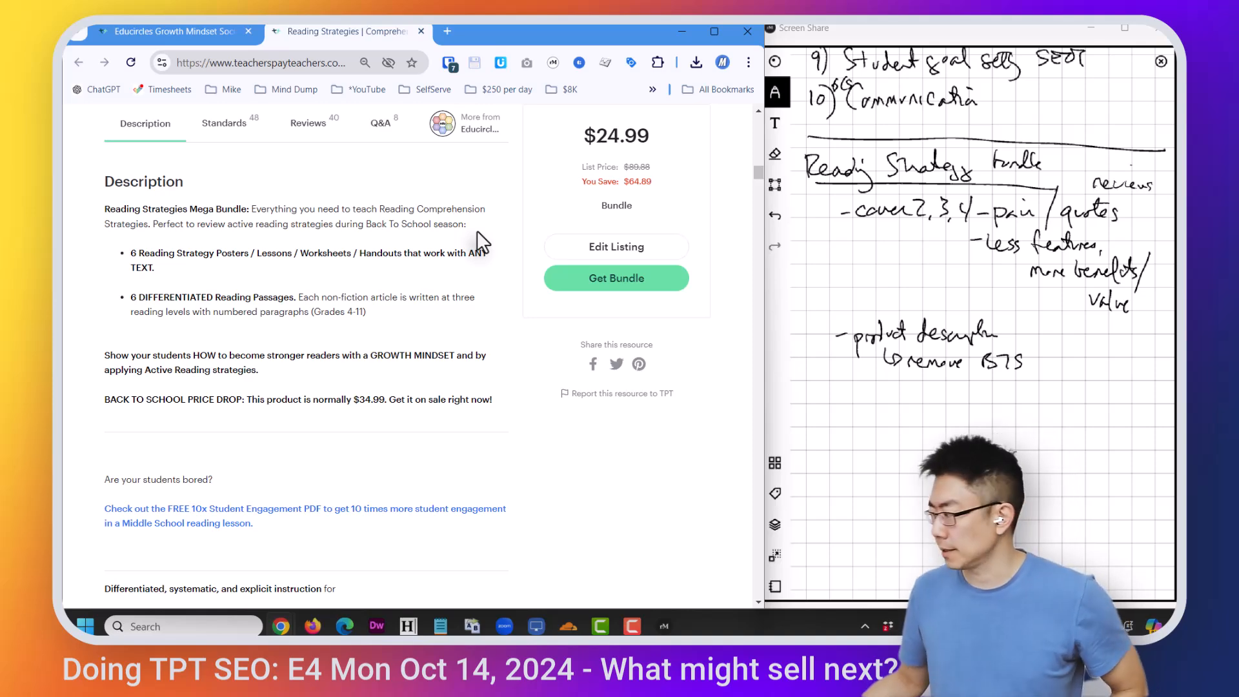
scroll(480, 242, up, 6)
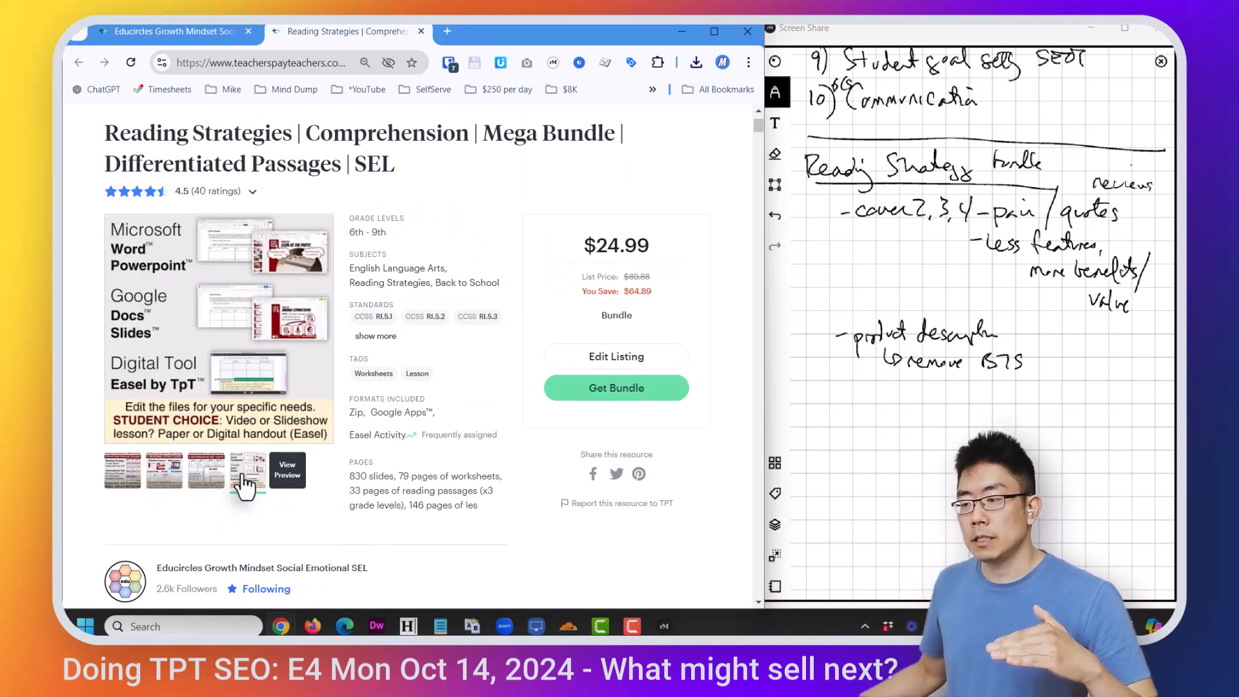
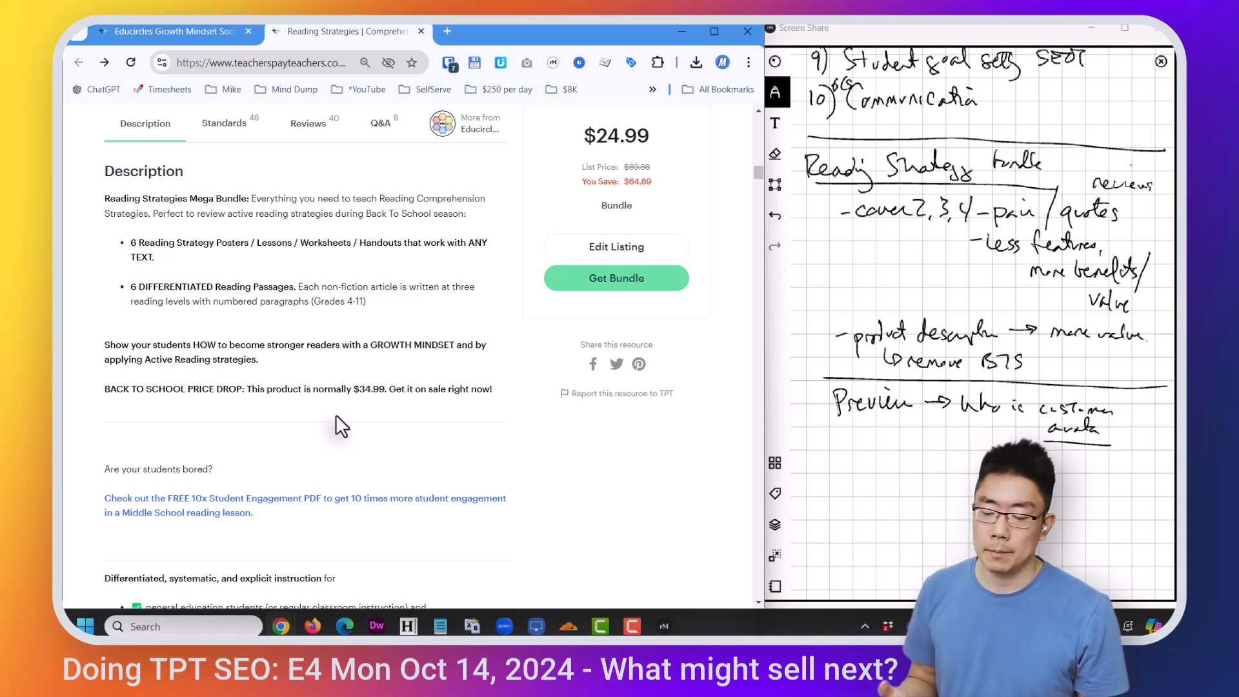
- Switch back to the bundle's Last 28 days funnel and review its page views against previews and units sold
key(alt+Tab)
click(525, 172)
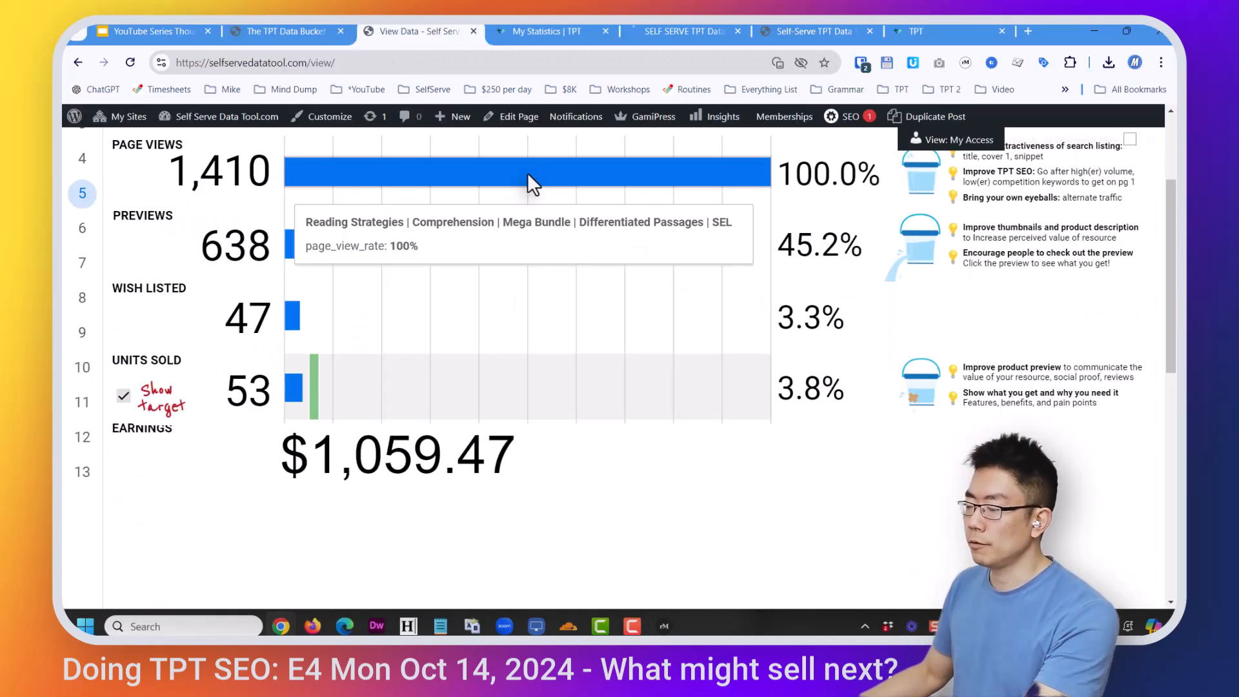
scroll(293, 307, up, 2)
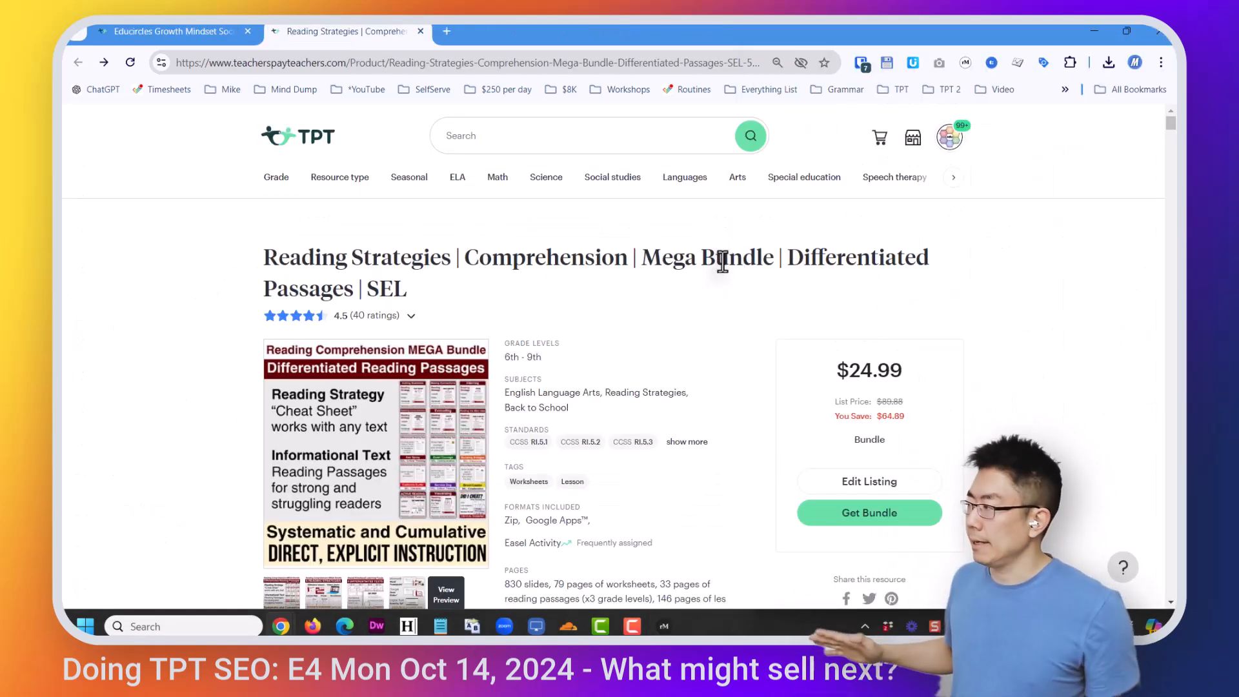
- Save the bundle's listing page as HTML in the Bundle - Reading Bundle folder under Back up descriptions, adding "(before)" to its file name
click(886, 63)
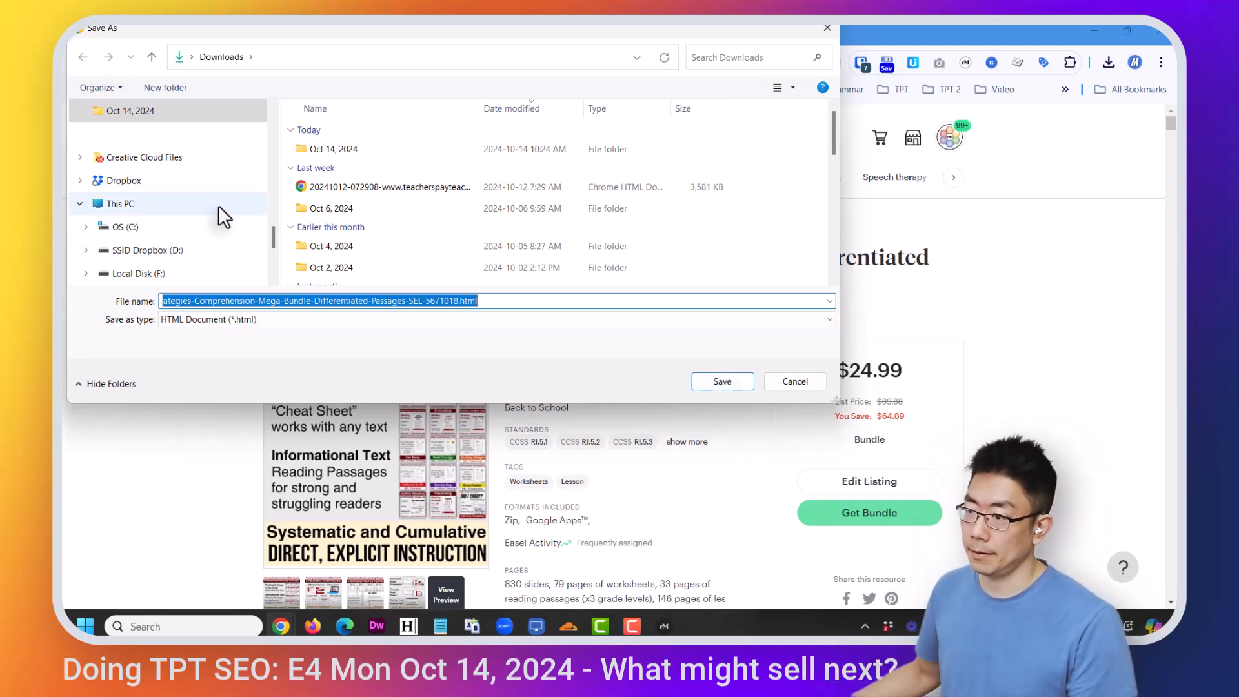
scroll(196, 209, up, 6)
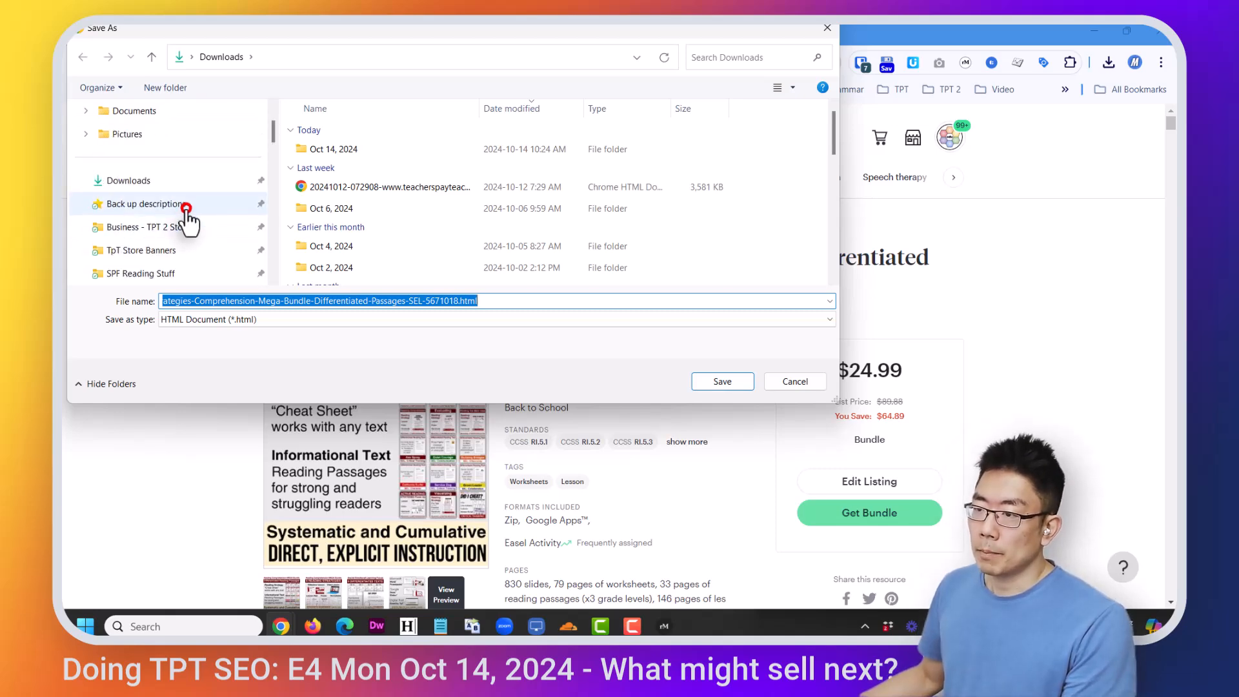
click(186, 213)
double_click(327, 218)
double_click(425, 173)
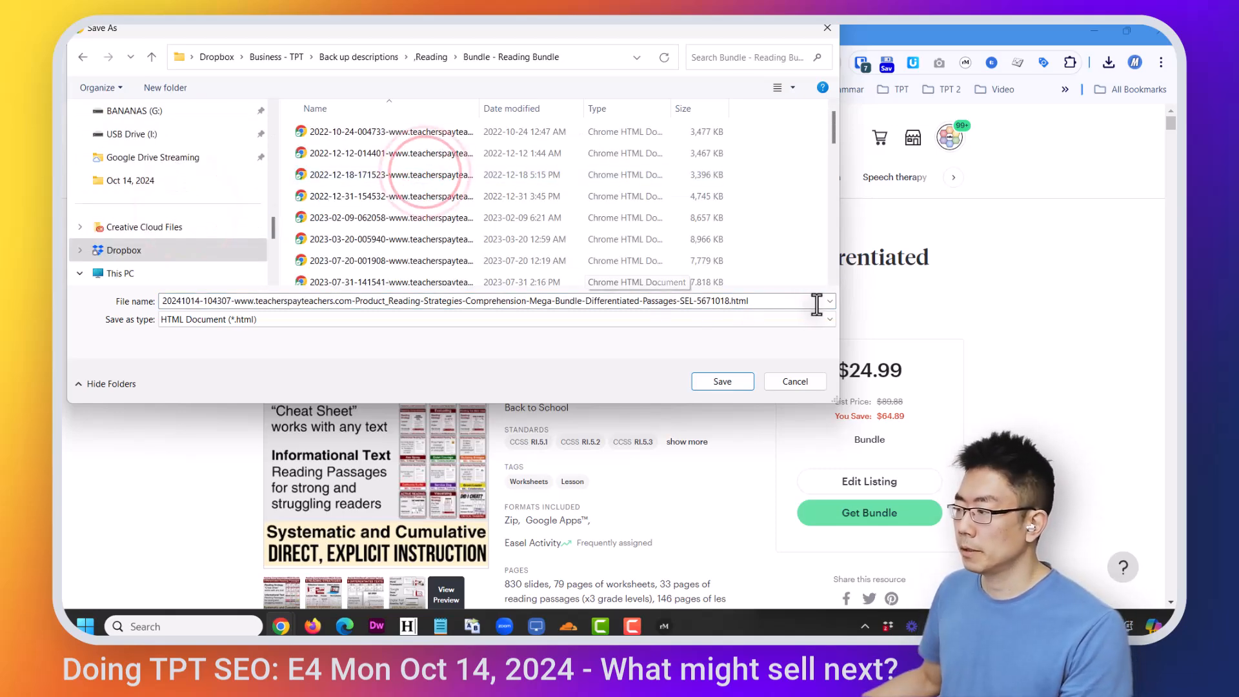
click(732, 301)
text((before))
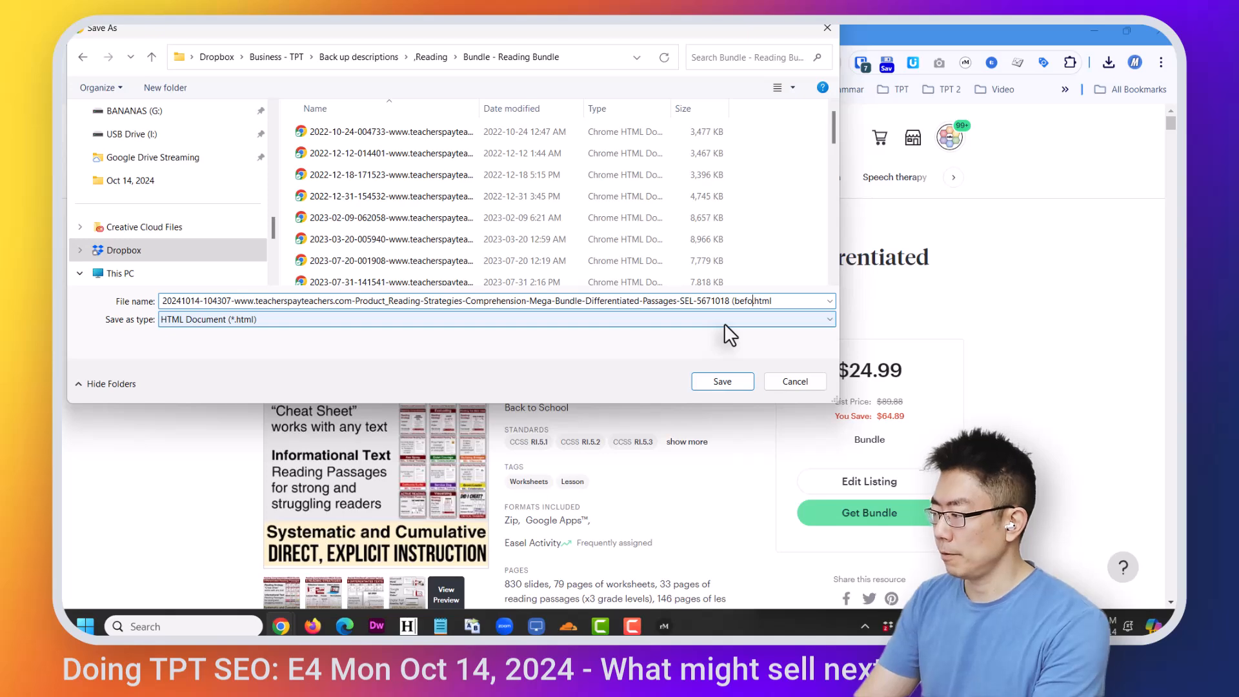
key(Return)
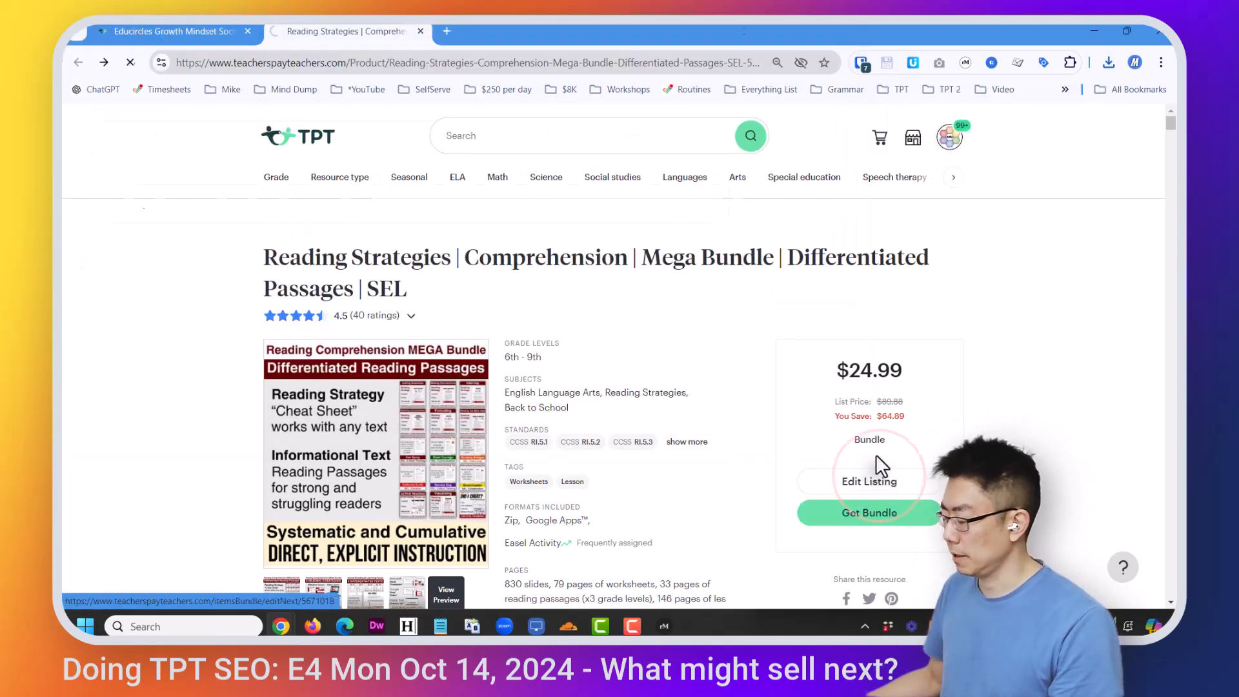
- Edit the listing's opening description, removing "during Back To School season" and adding "to Middle School students" after "Comprehension Strategies"
click(871, 478)
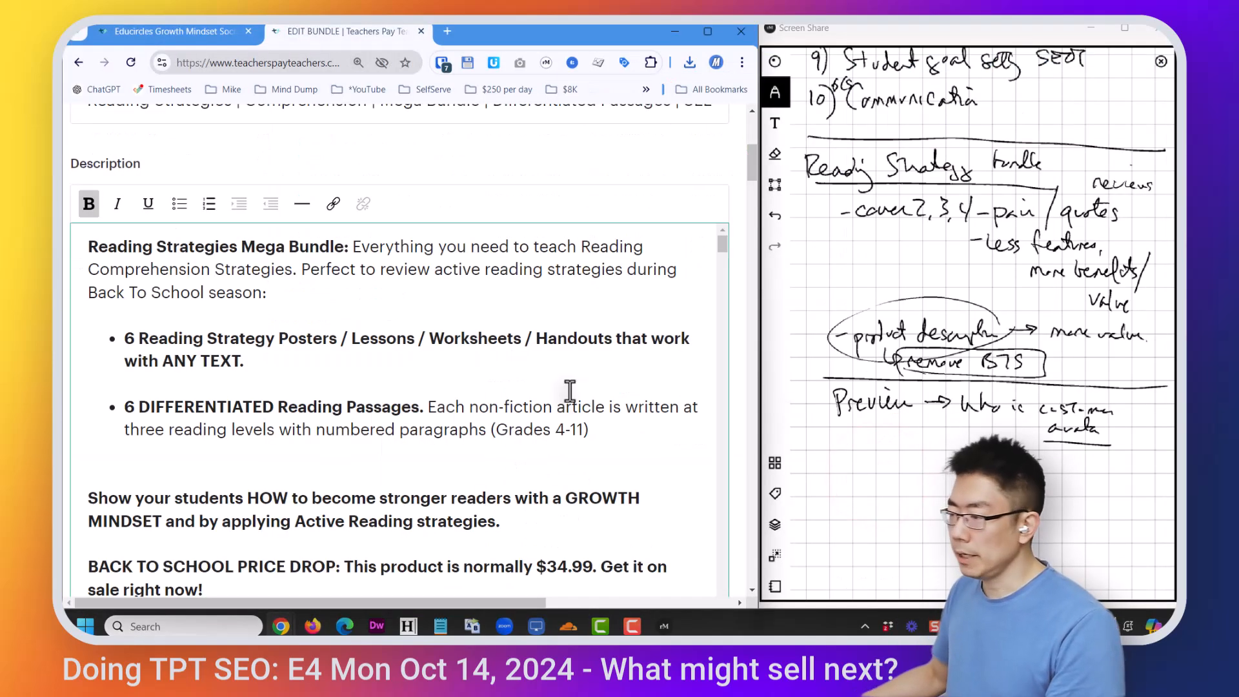
click(385, 299)
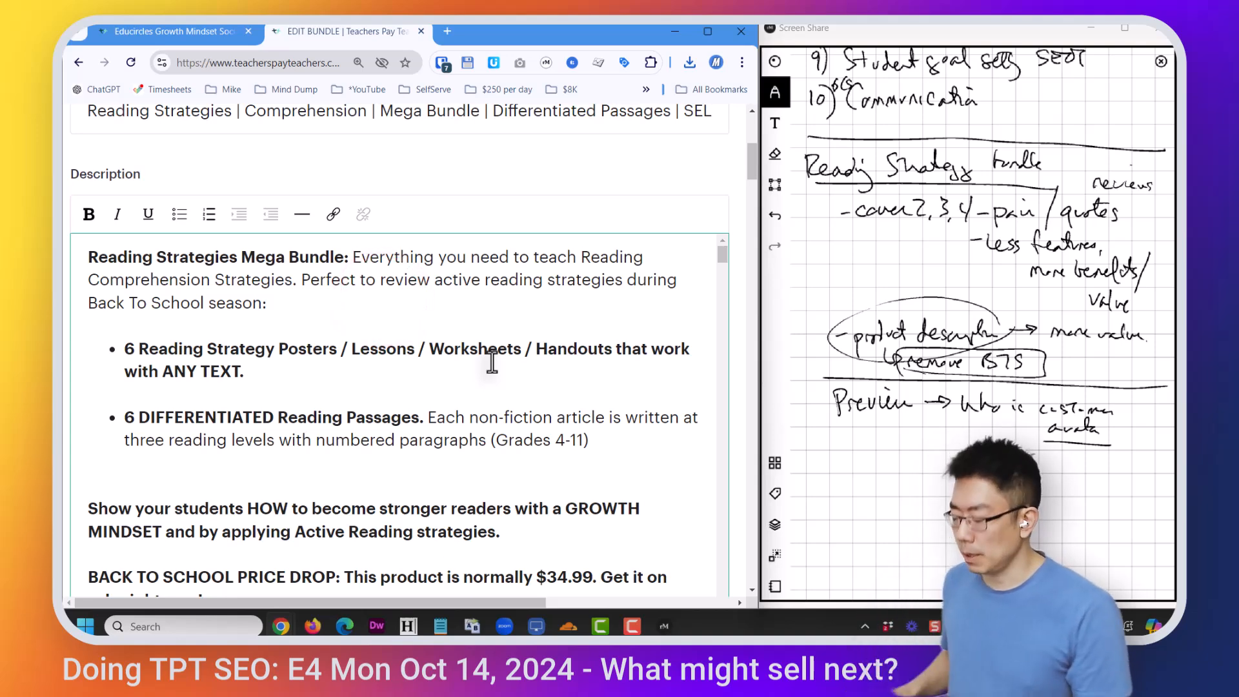
key(ctrl+shift+Left)
key(ctrl+shift+Left)
key(ctrl+shift+Left)
key(ctrl+shift+Left)
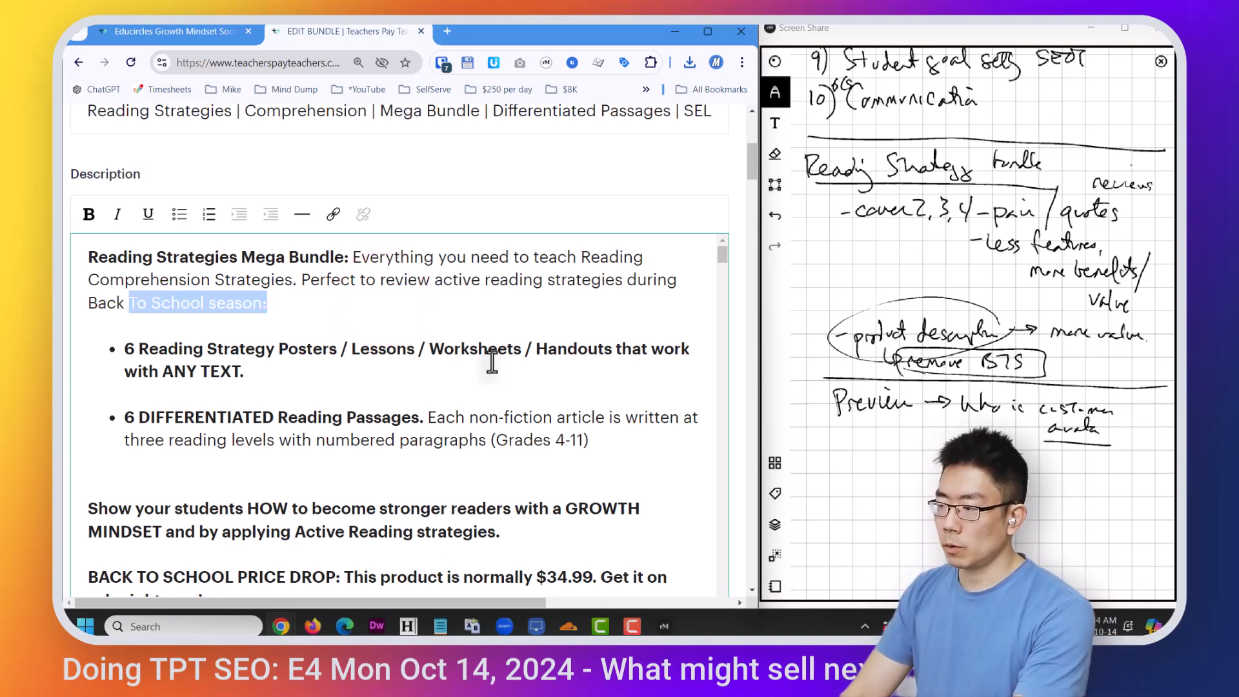
key(ctrl+shift+Left)
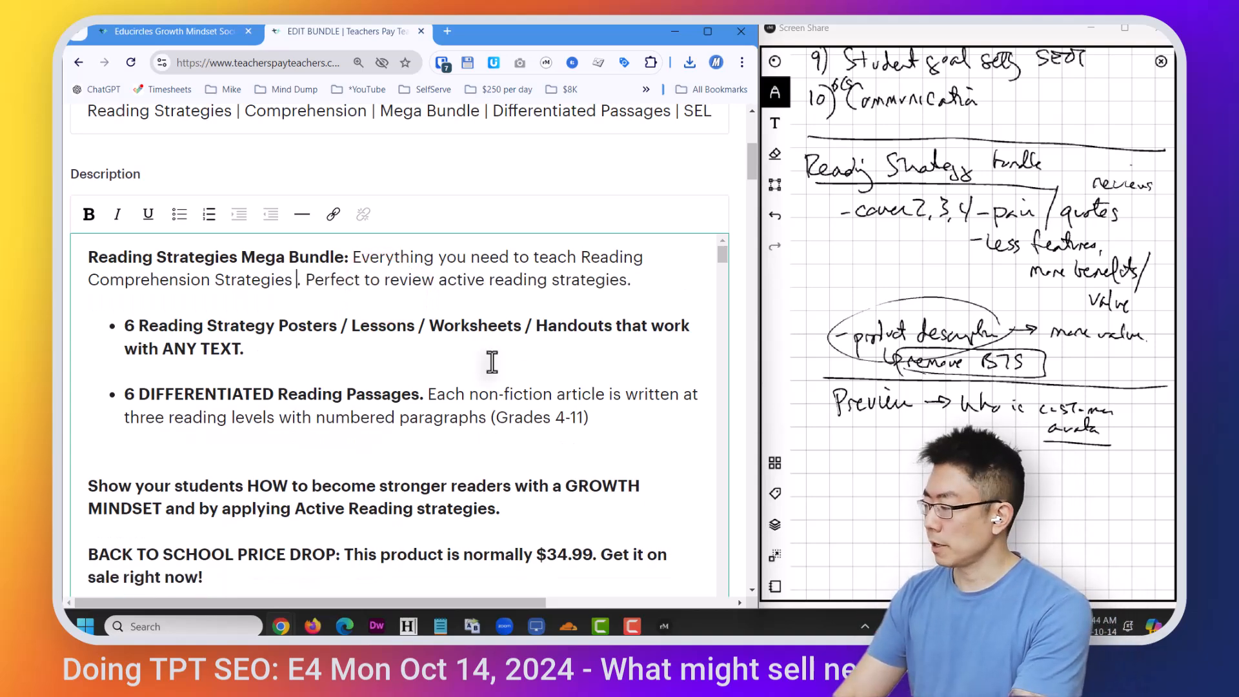
text(t)
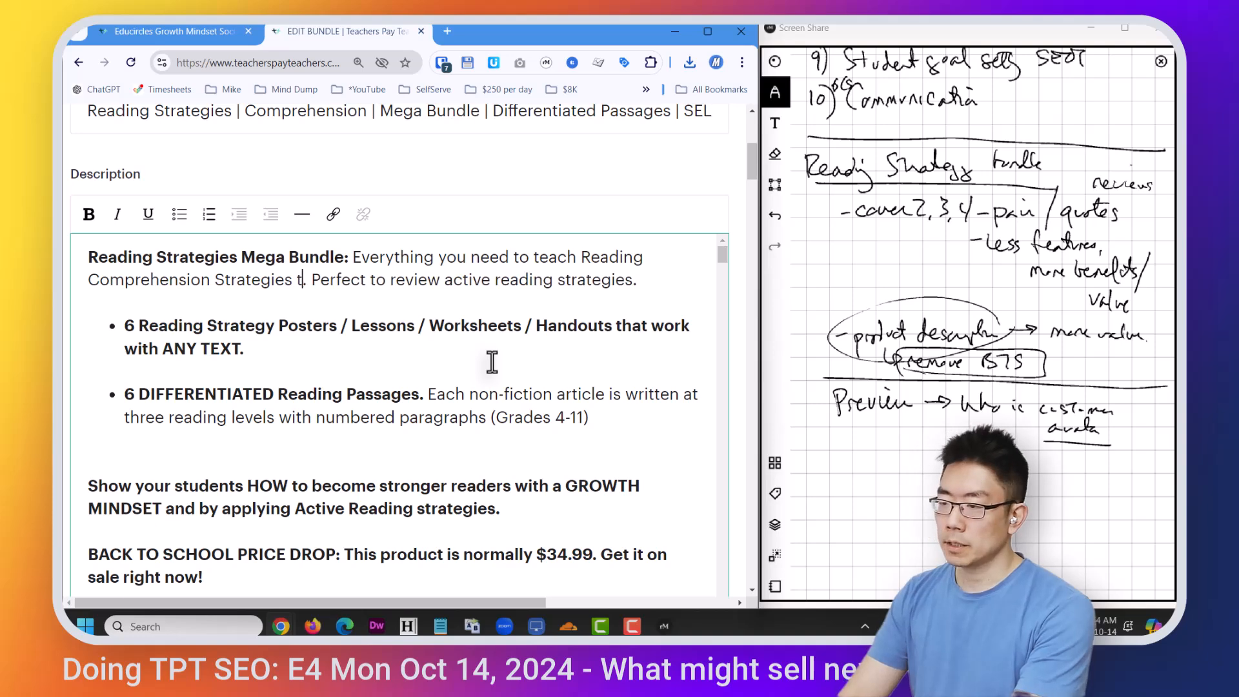
text(o Middle School students)
- Reword the strategy bullet, add "so your struggling students and strong students can do the same lesson" to the DIFFERENTIATED bullet, and adjust both bullets' bolding
click(521, 349)
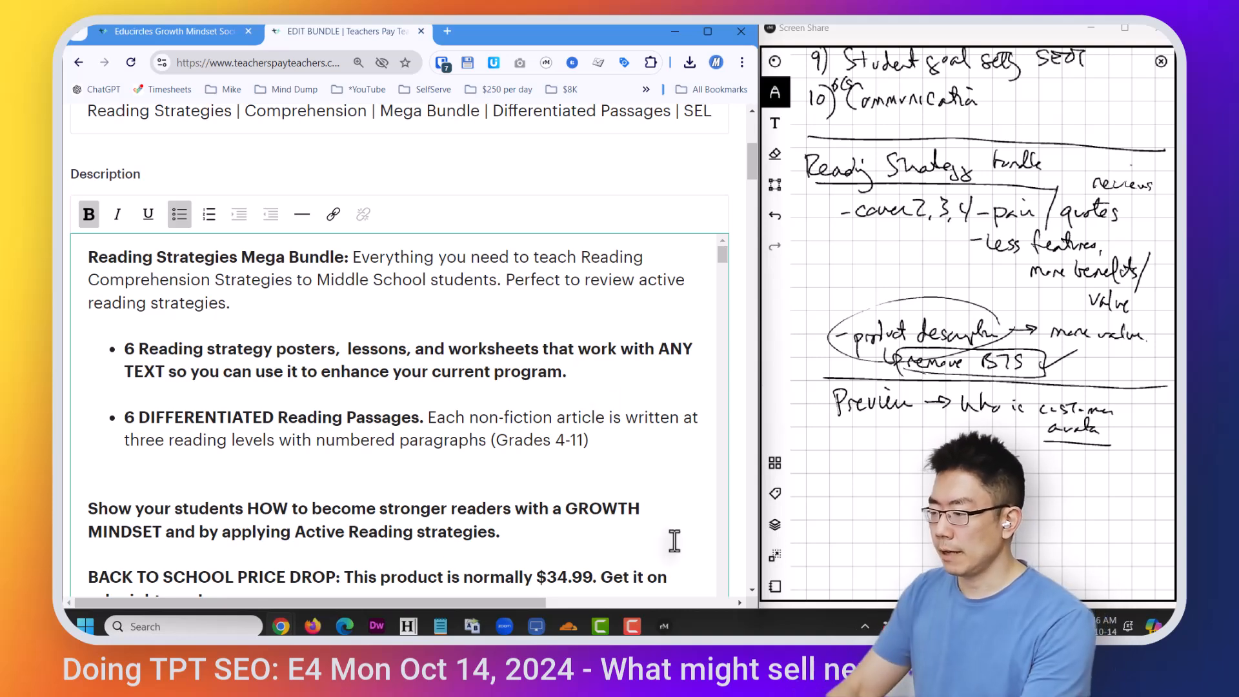
text(so your struggling students and strong students can do the same lesson)
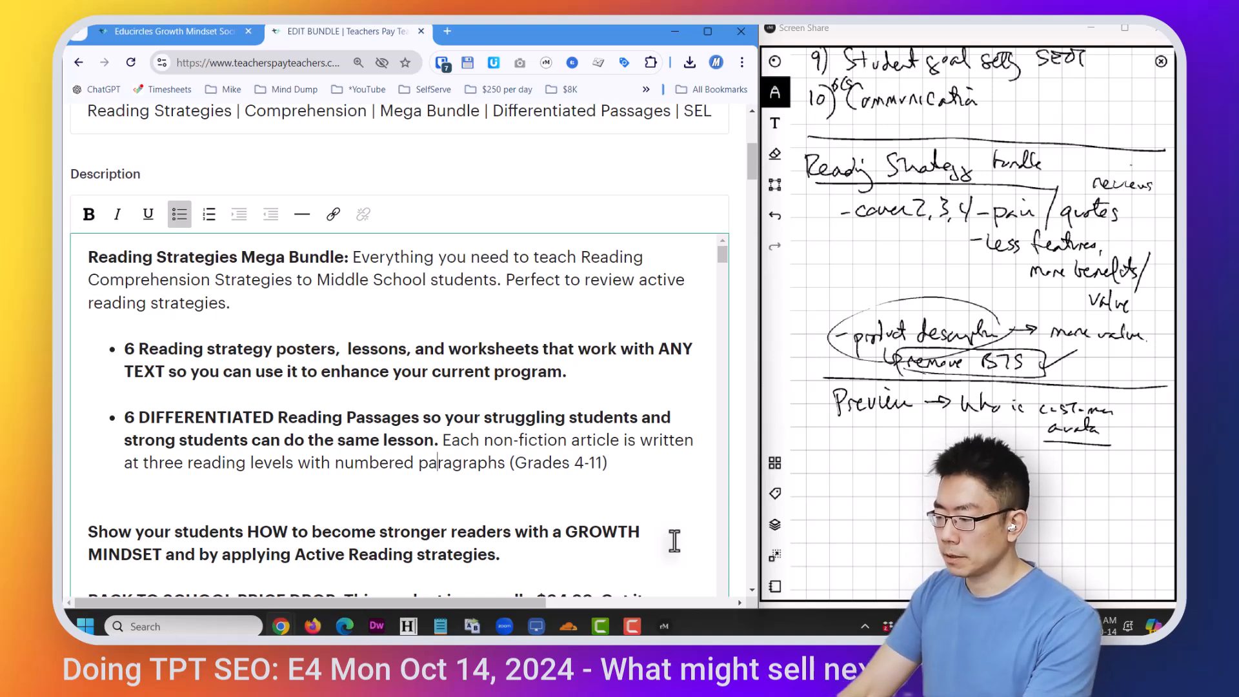
key(ctrl+z)
key(ctrl+z)
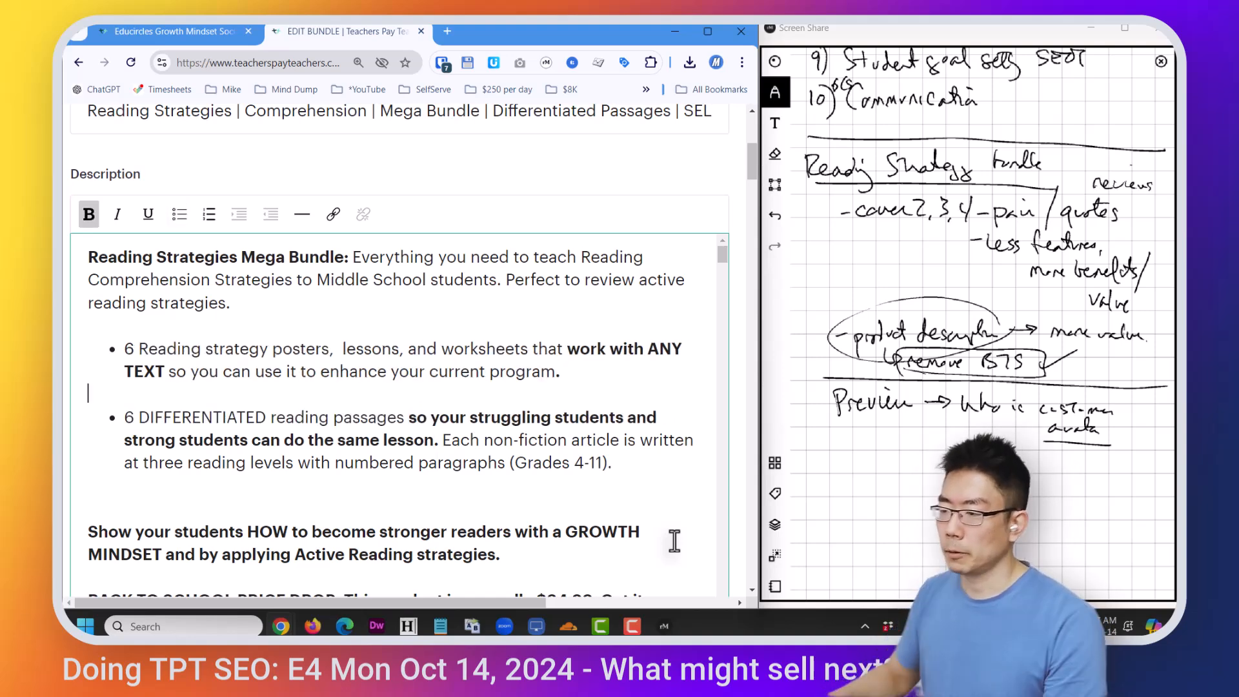
- Remove the BACK TO SCHOOL PRICE DROP text from the description and add a blank line above "Show your students HOW"
key(ctrl+z)
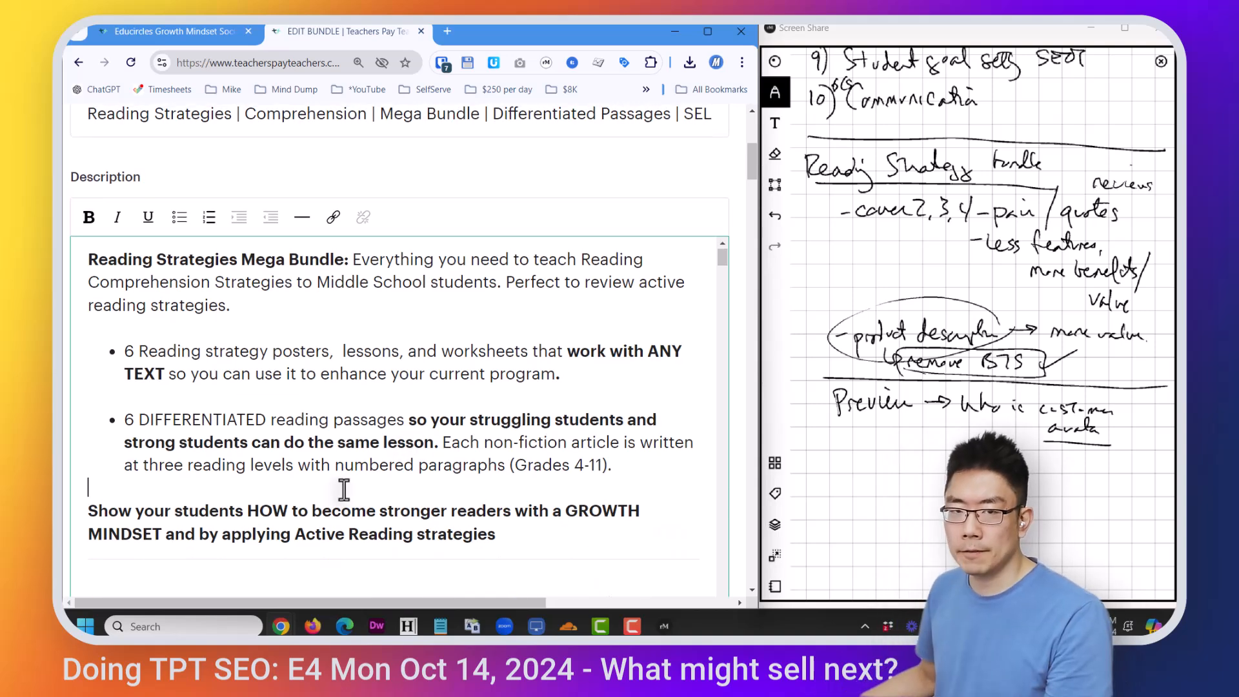
key(Return)
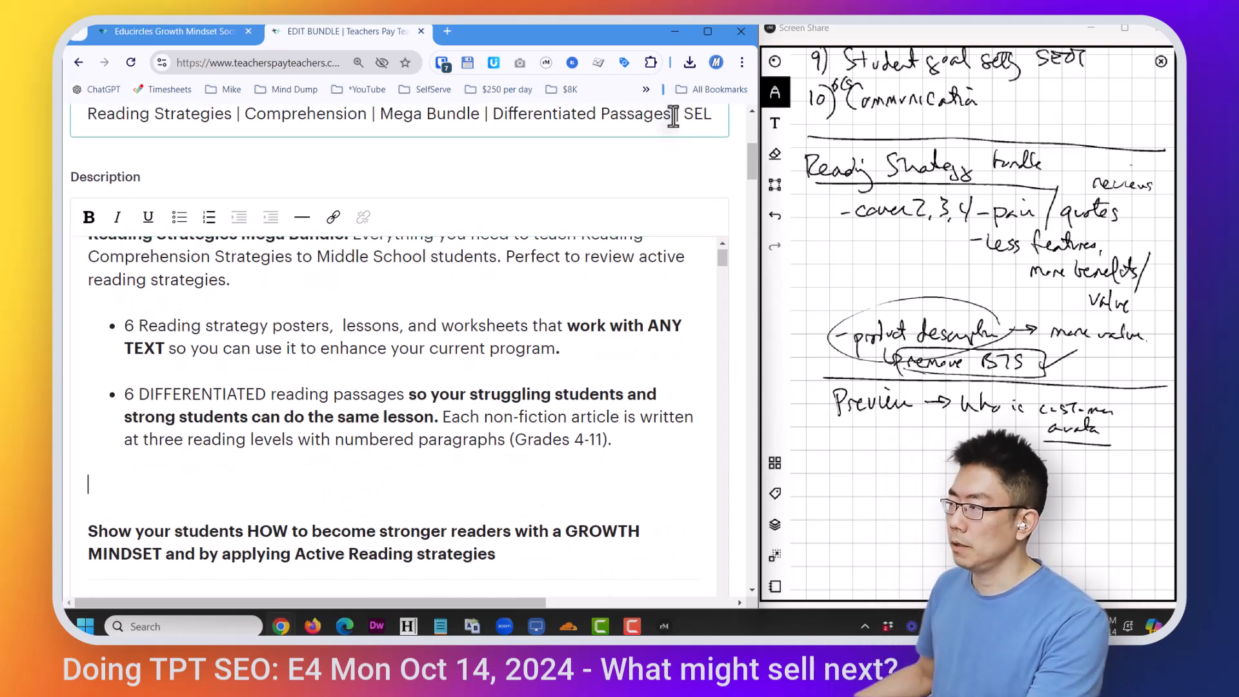
- Copy the entire bundle description and paste it into a new ChatGPT prompt under "Here is my product description:"
click(605, 339)
key(ctrl+a)
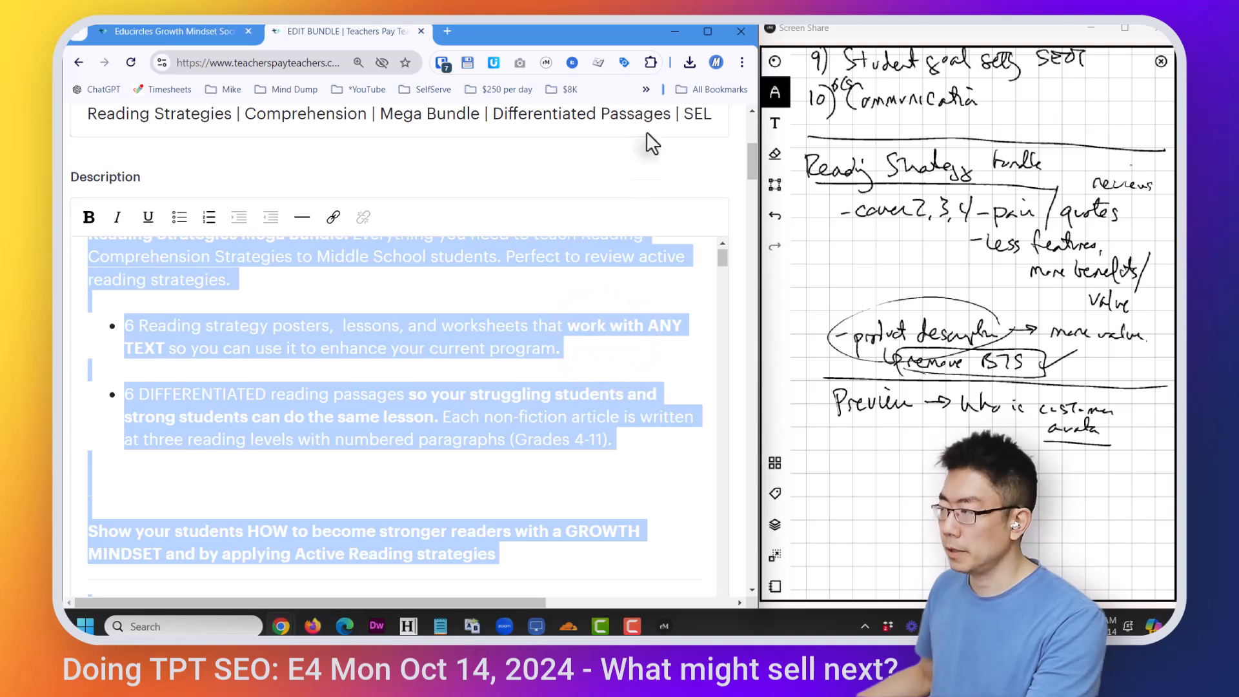
key(alt+Tab)
click(103, 89)
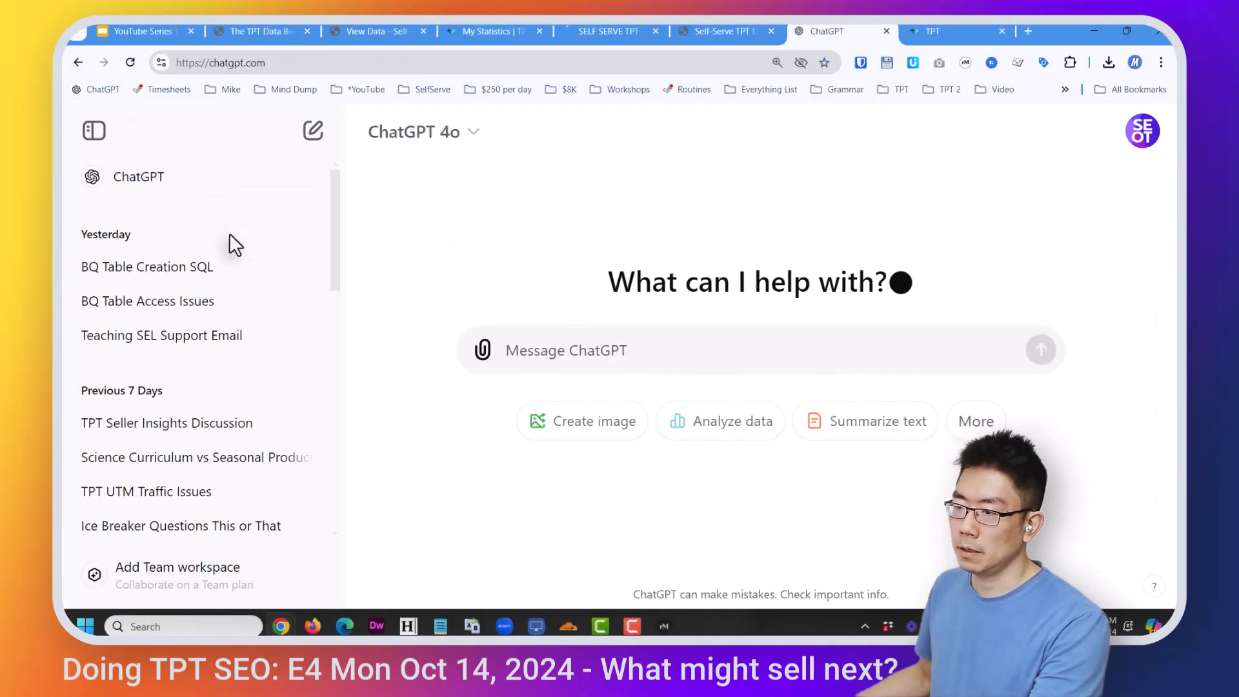
key(ctrl+v)
scroll(730, 370, up, 10)
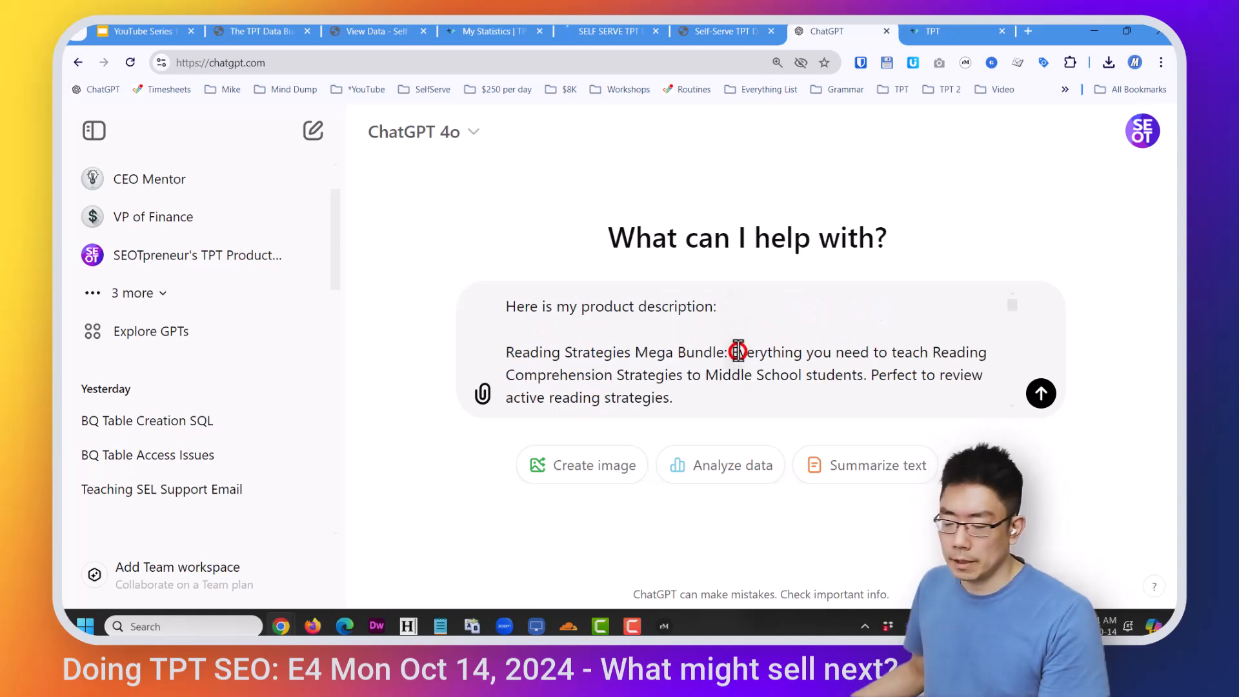
- End the ChatGPT prompt with "Can you complete this list:" and a "Perfect for:" list of three starter bullets, check it, and send it
scroll(738, 352, down, 15)
scroll(763, 366, down, 10)
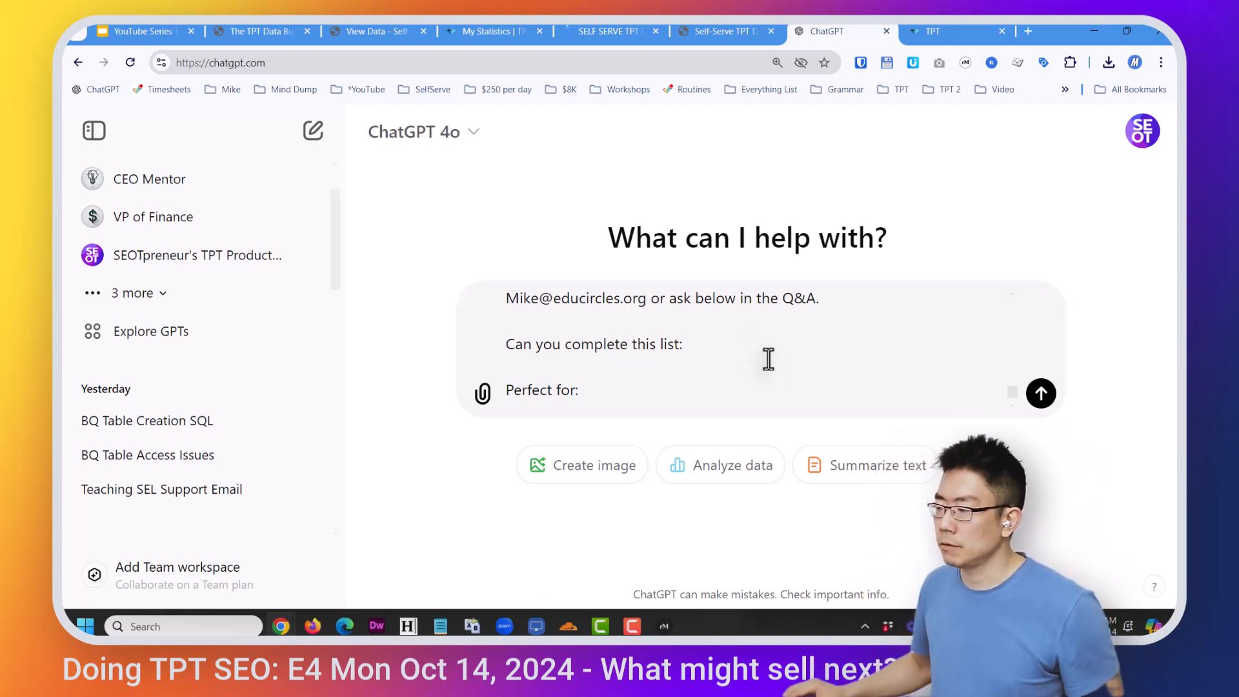
scroll(717, 354, down, 1)
click(699, 346)
scroll(703, 349, down, 1)
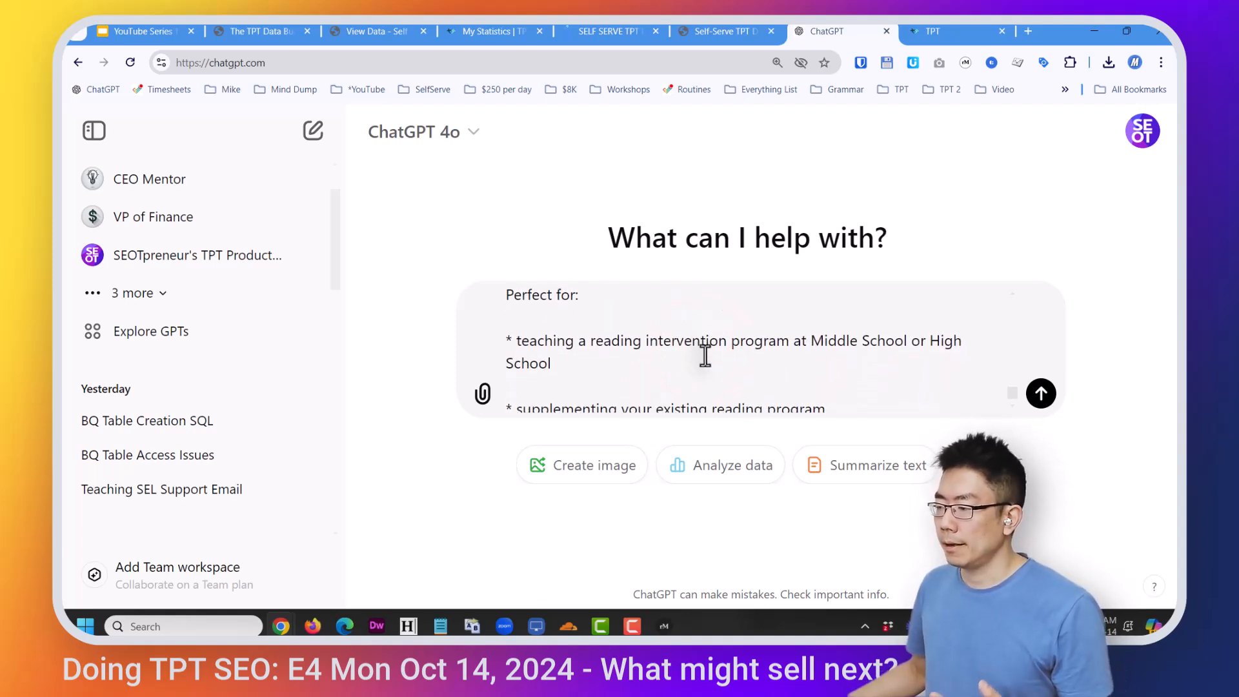
scroll(710, 356, up, 2)
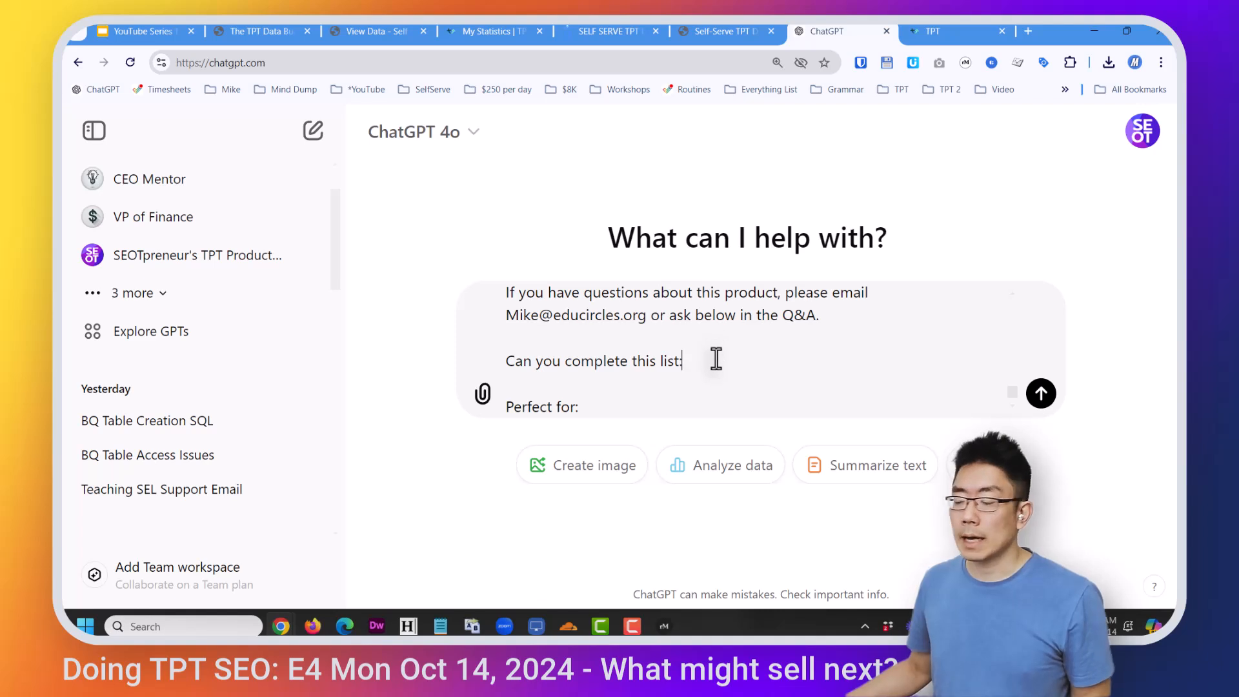
scroll(716, 374, down, 3)
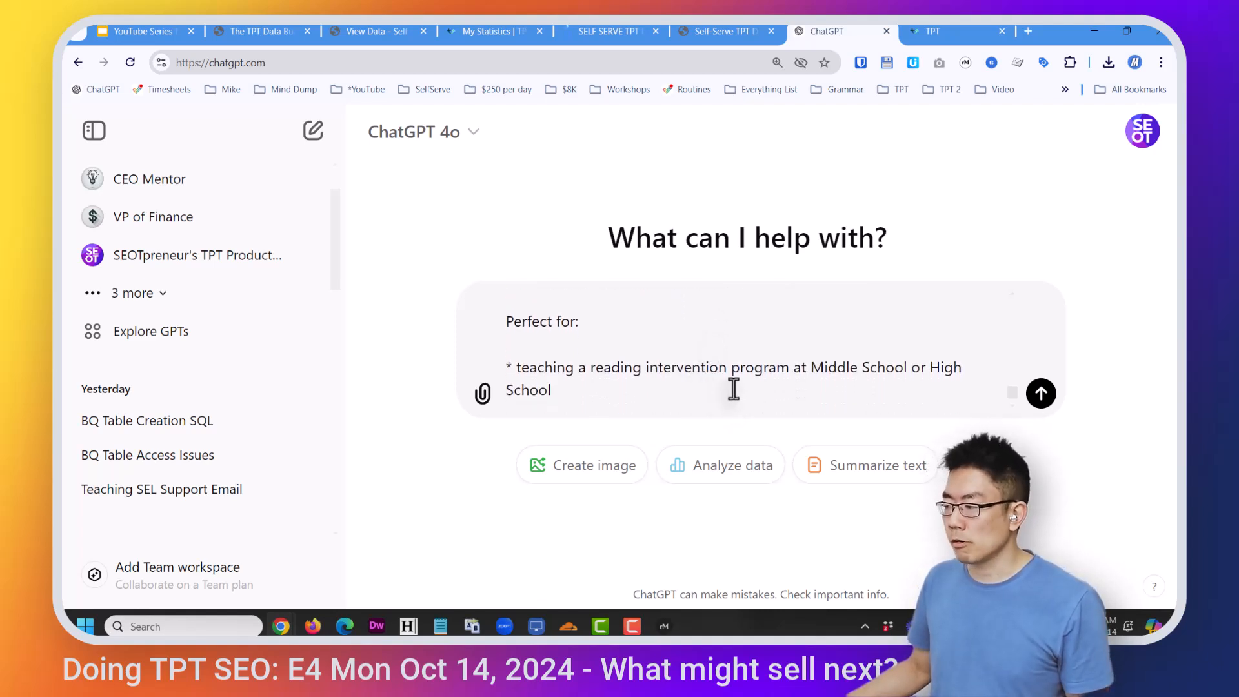
scroll(733, 387, down, 1)
scroll(729, 390, down, 3)
scroll(744, 393, up, 1)
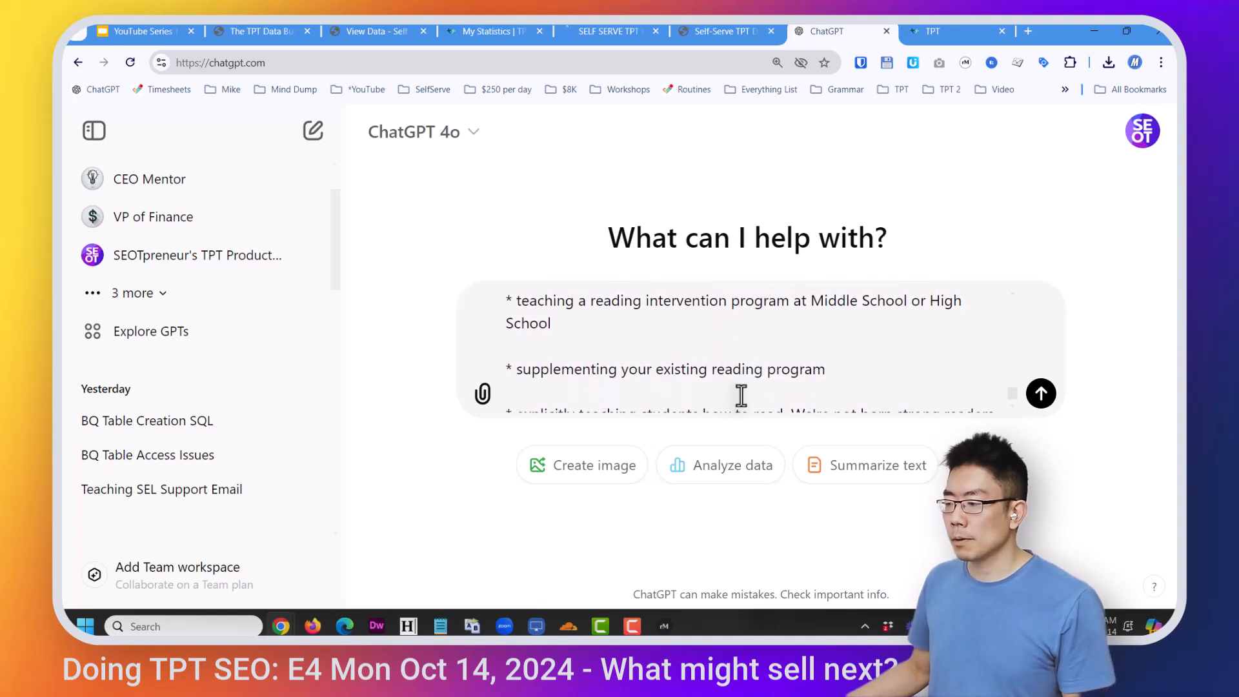
scroll(770, 379, down, 2)
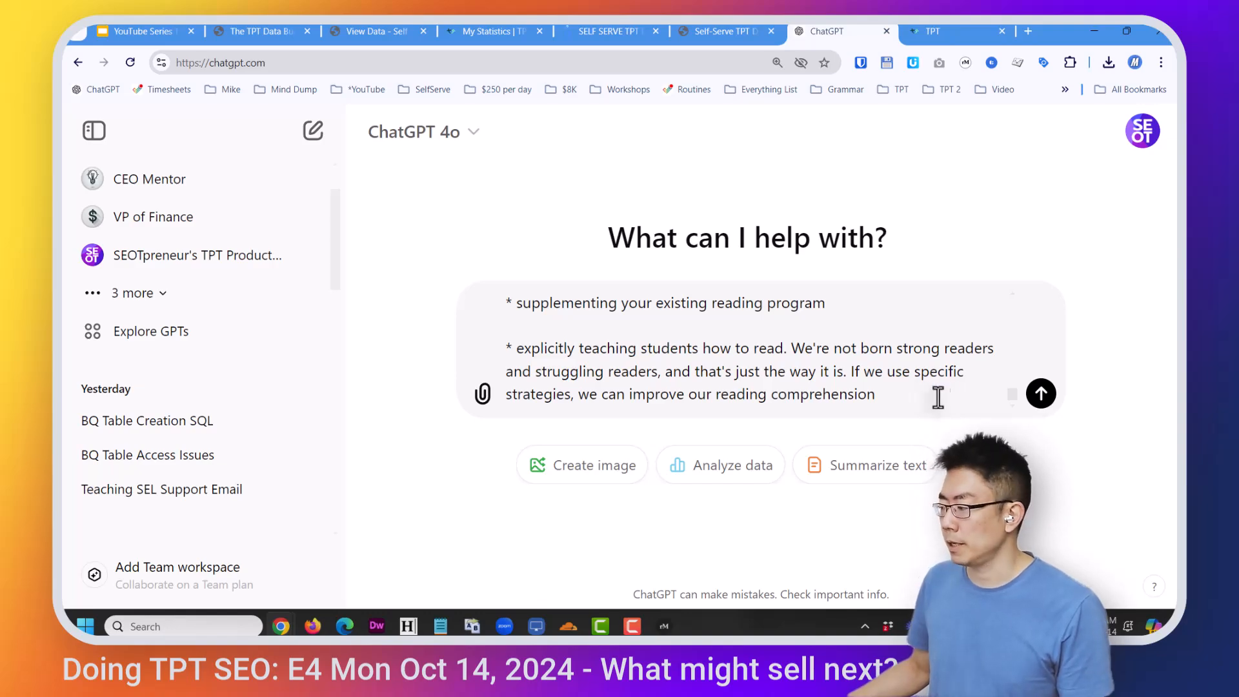
click(1042, 393)
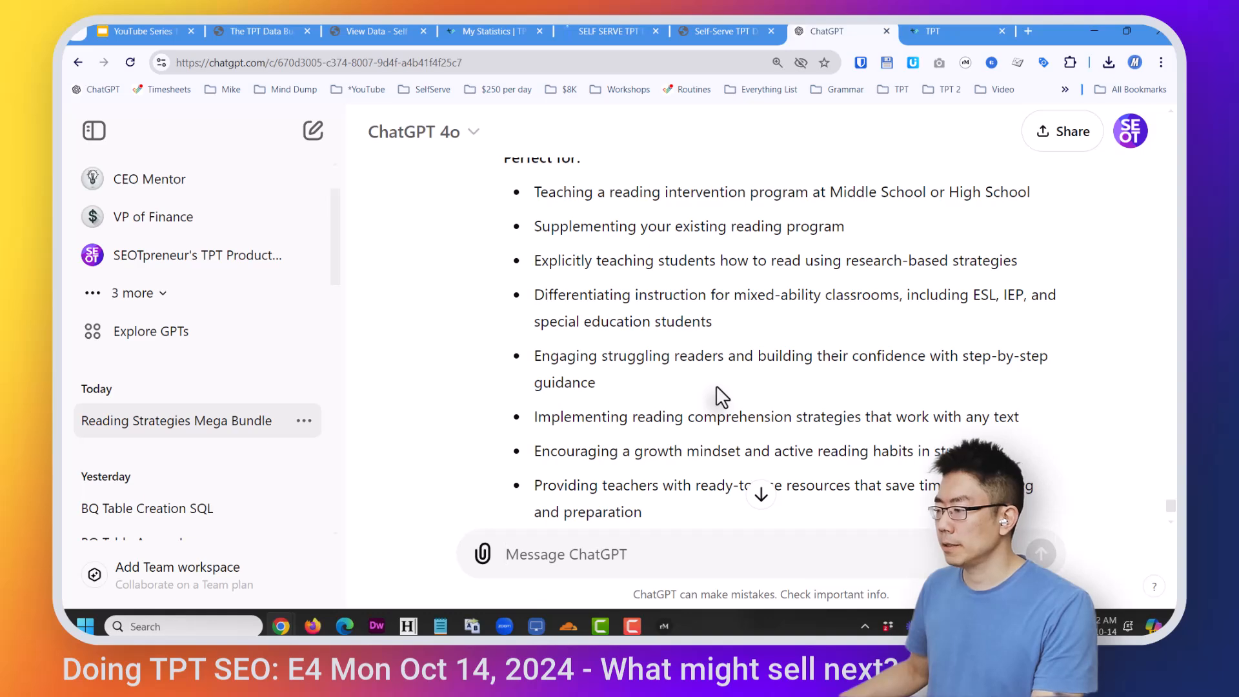
- Review the completed "Perfect for" list and ask ChatGPT "Can you simplify that into 5 points"
scroll(715, 394, down, 1)
scroll(735, 413, up, 3)
drag(506, 225, 831, 550)
click(831, 550)
text(Can you simplify that into 5 points)
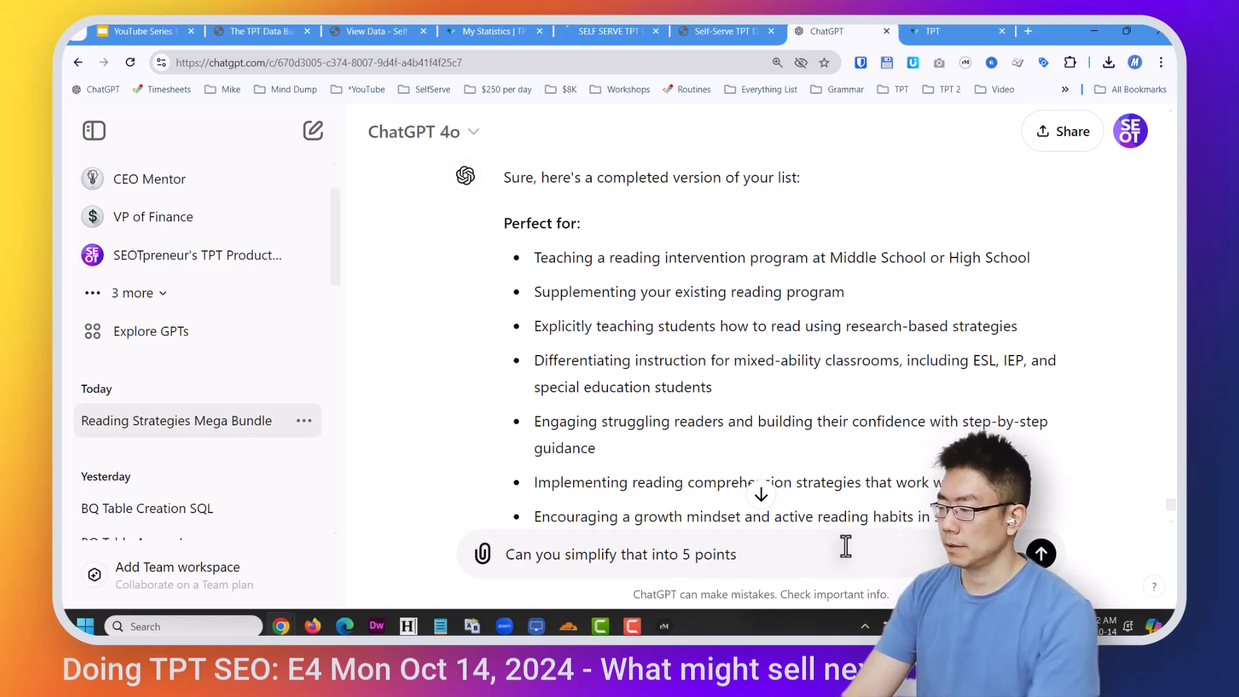
key(Return)
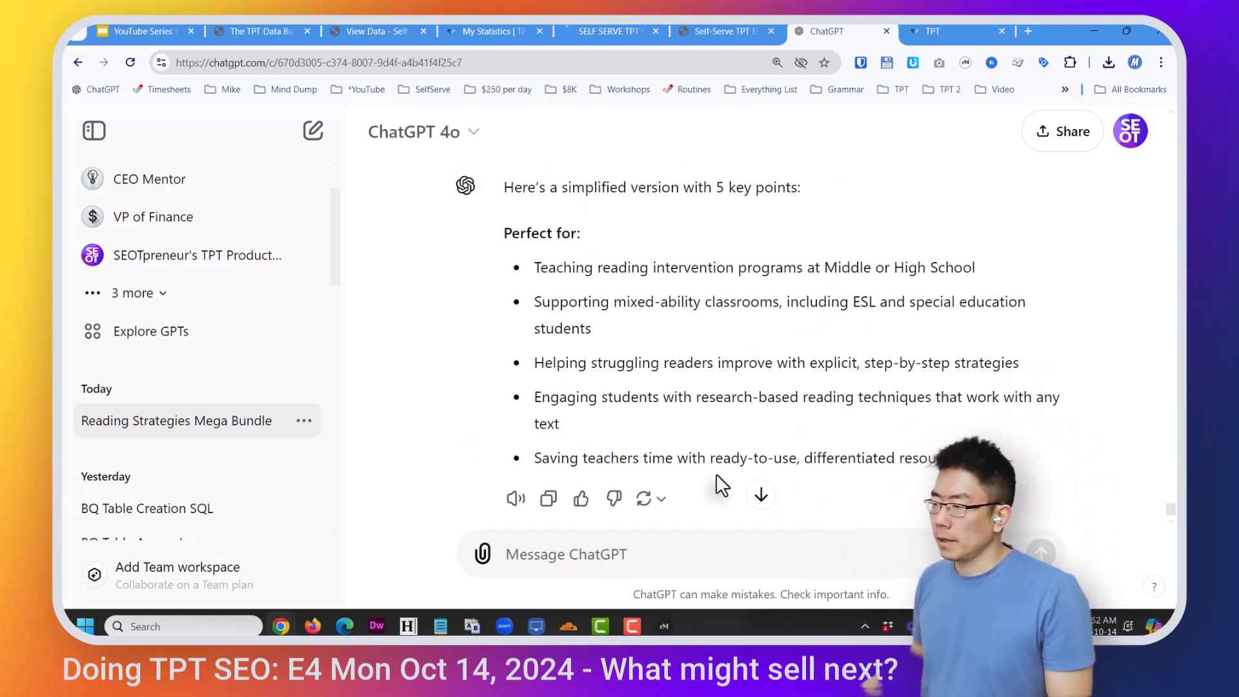
- Copy ChatGPT's five-point "Perfect for:" list into the bundle's TPT description and submit the listing
drag(501, 229, 955, 460)
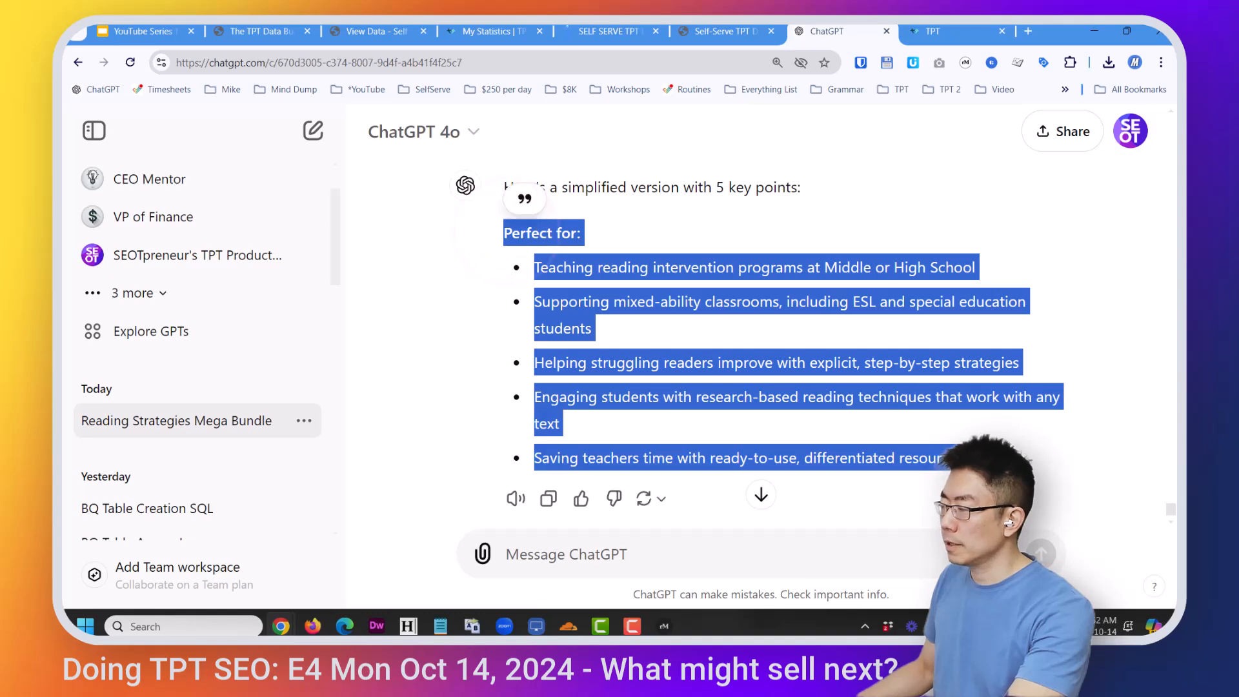
key(alt+Tab)
key(Down)
key(Down)
key(Down)
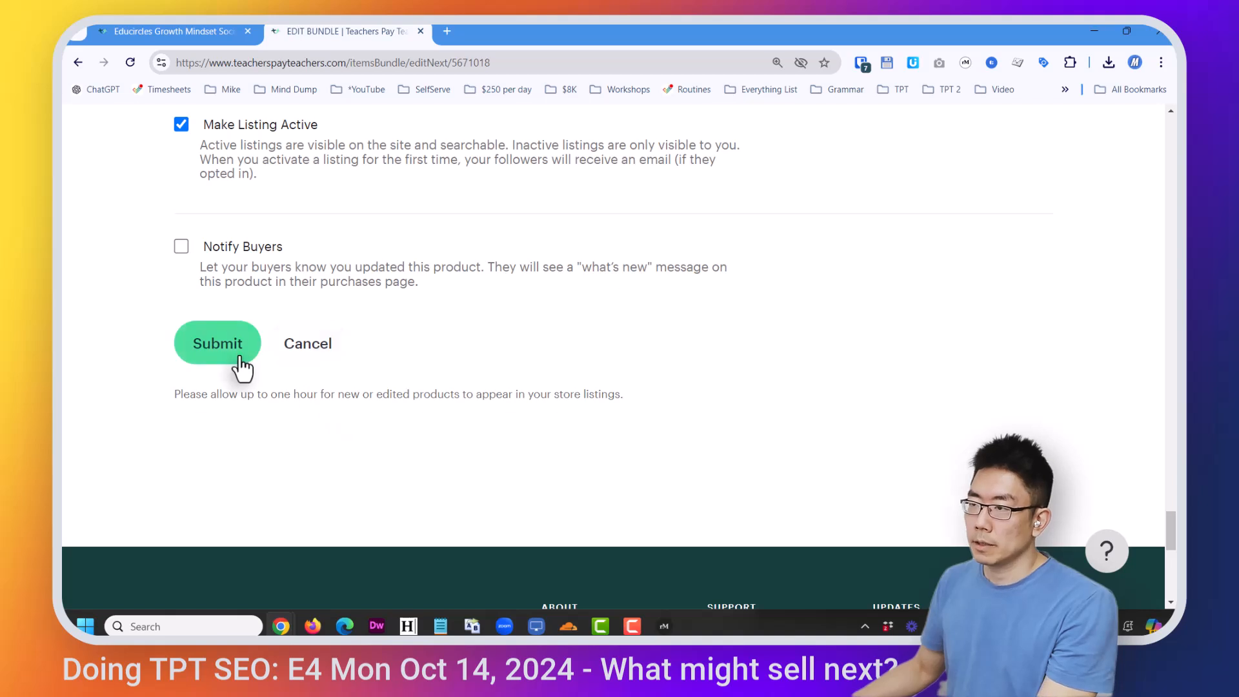
click(243, 355)
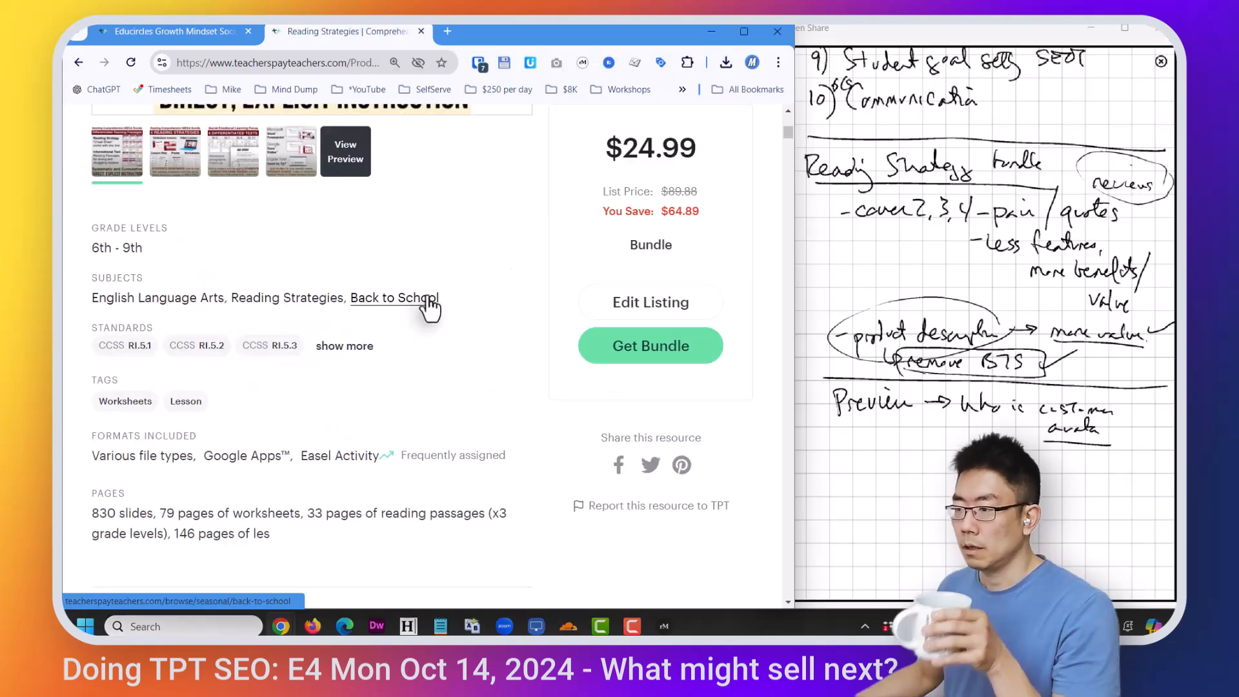
- Check the bundle's subjects on its product page for Back to School and reopen the listing for editing
scroll(431, 332, up, 1)
click(449, 331)
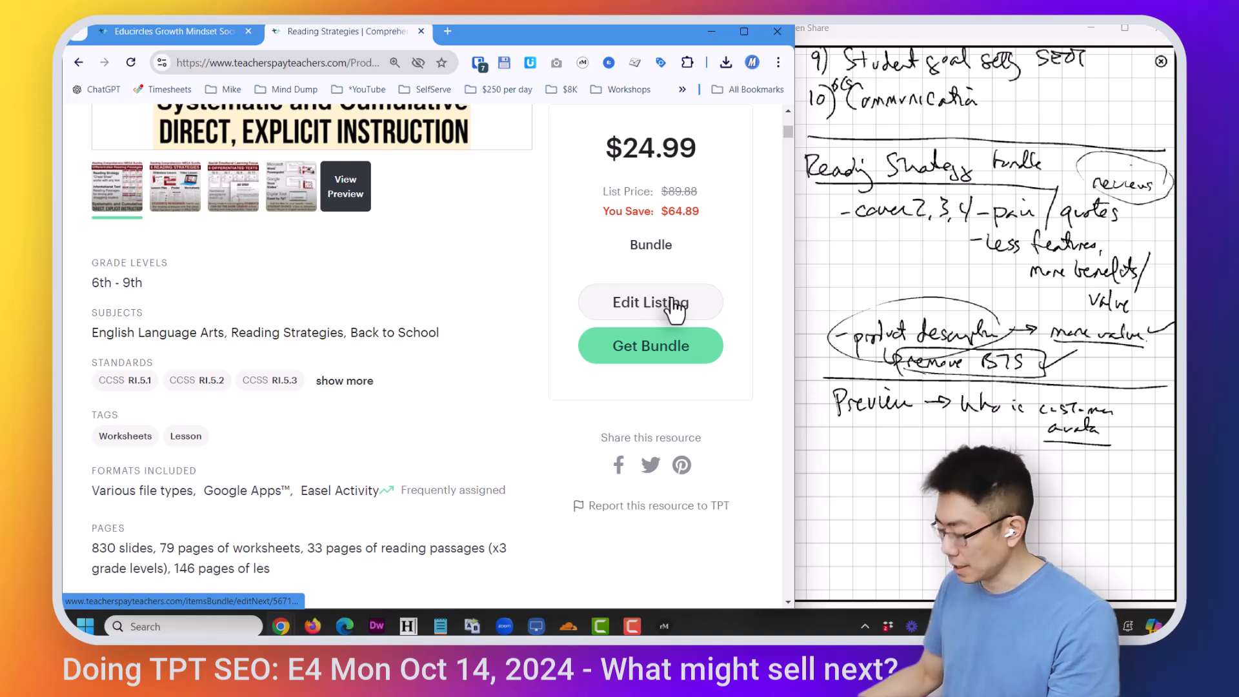
click(675, 303)
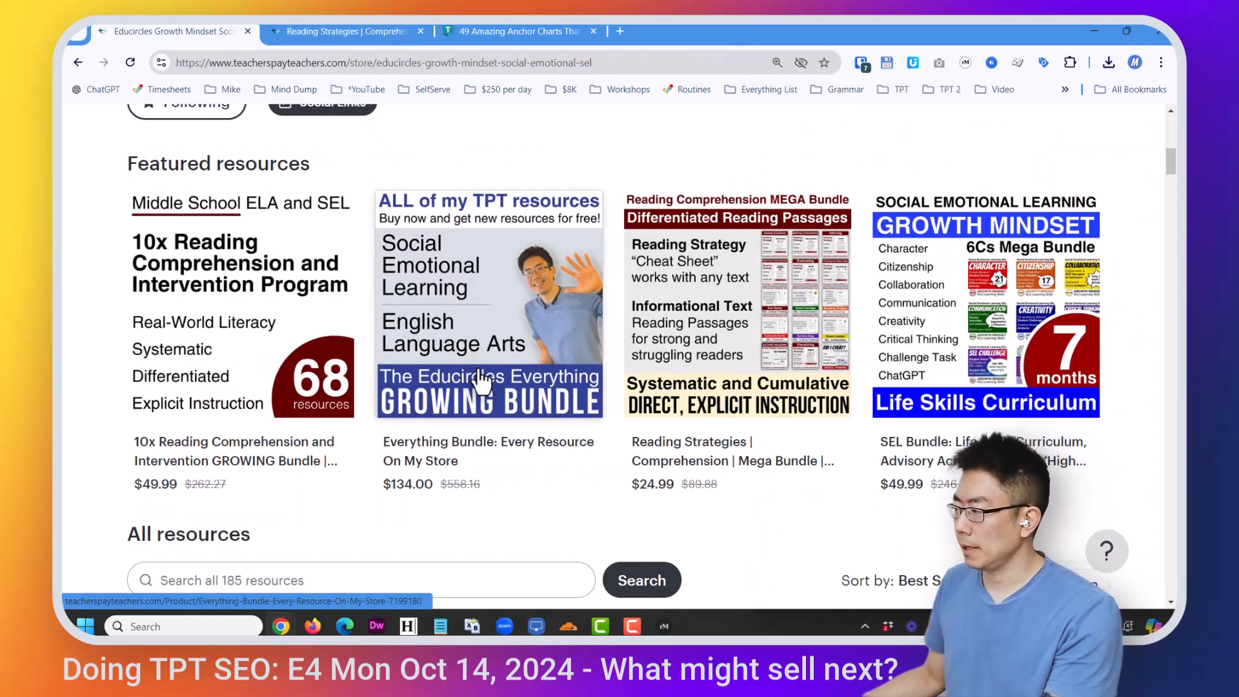
- Examine the Reading Strategies Mega Bundle's entry under the store's All resources, including its description snippet and subjects
scroll(480, 380, down, 1)
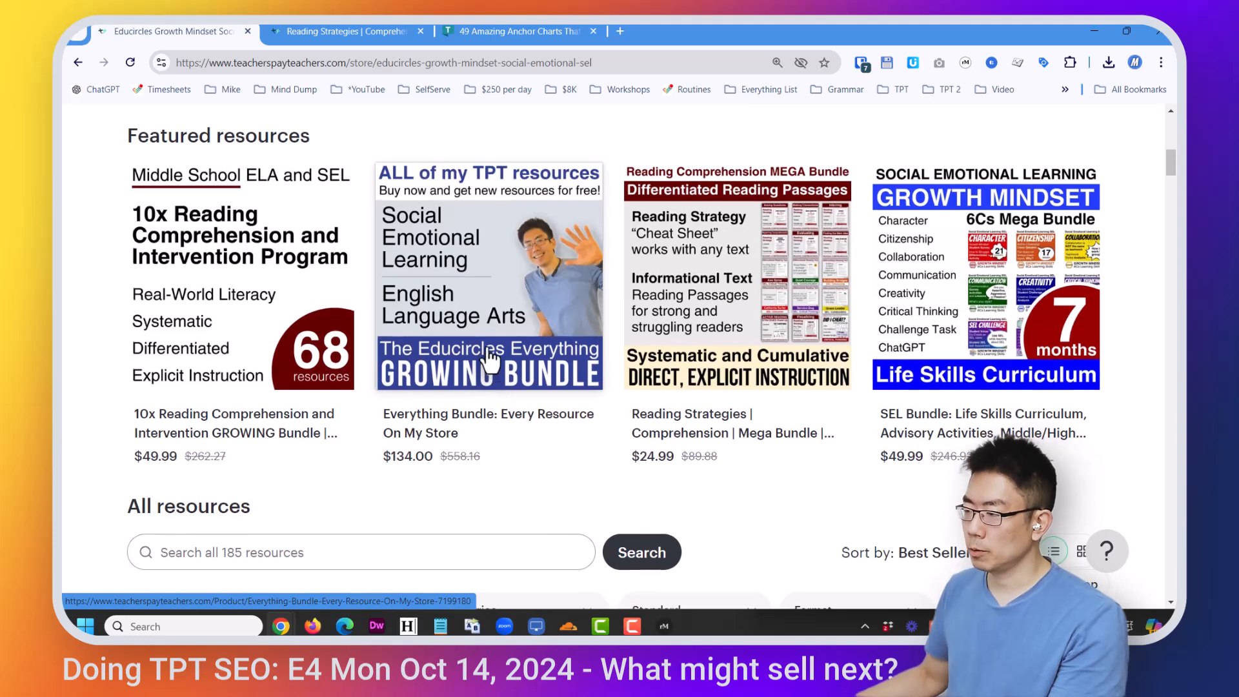
scroll(489, 358, down, 6)
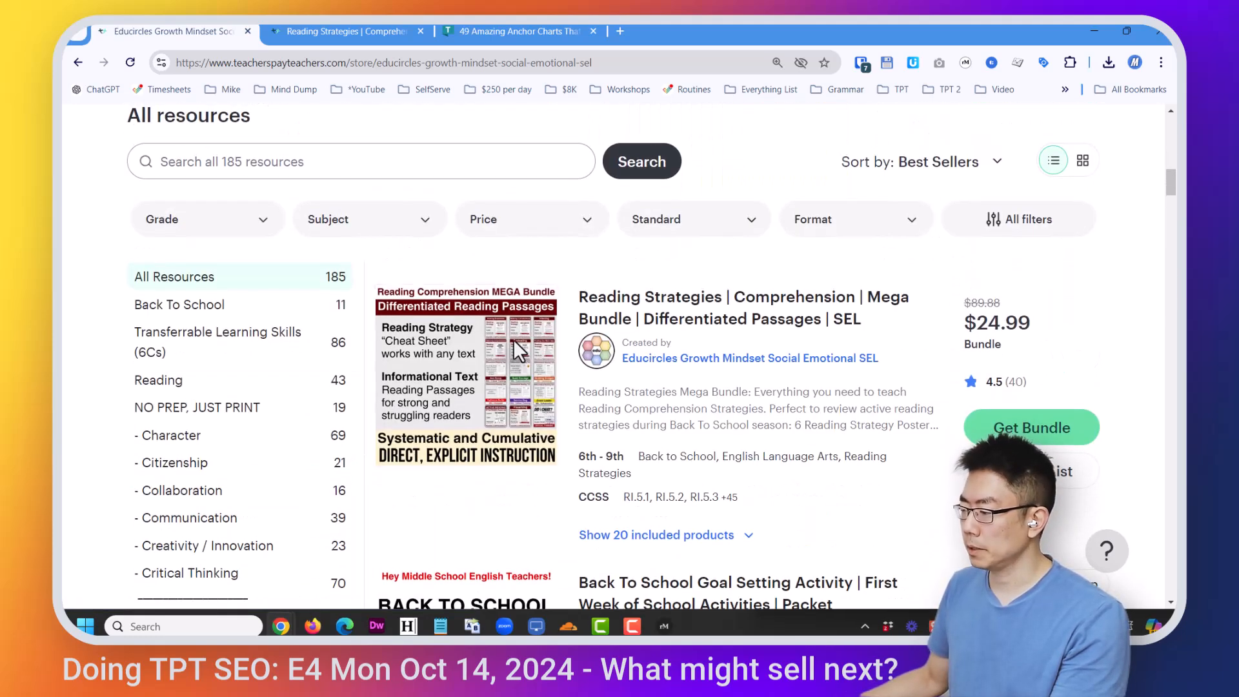
mouse_move(537, 345)
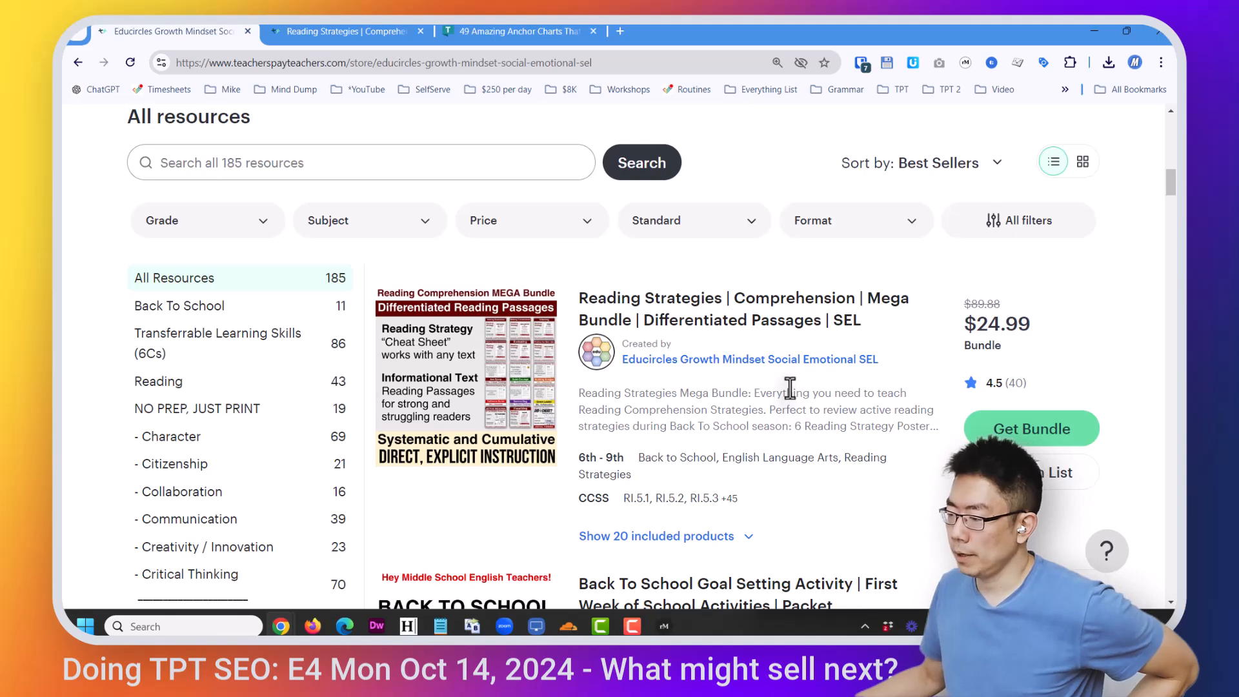
click(790, 391)
scroll(657, 316, down, 5)
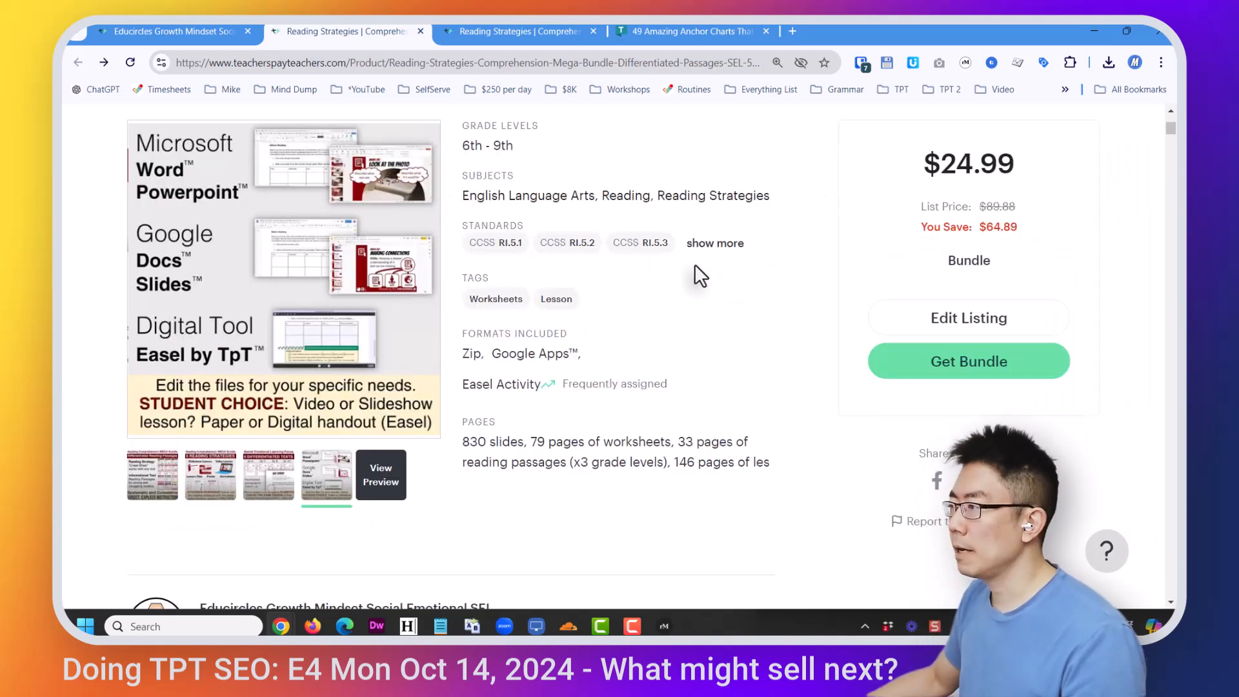
- Open a new browser tab
click(792, 31)
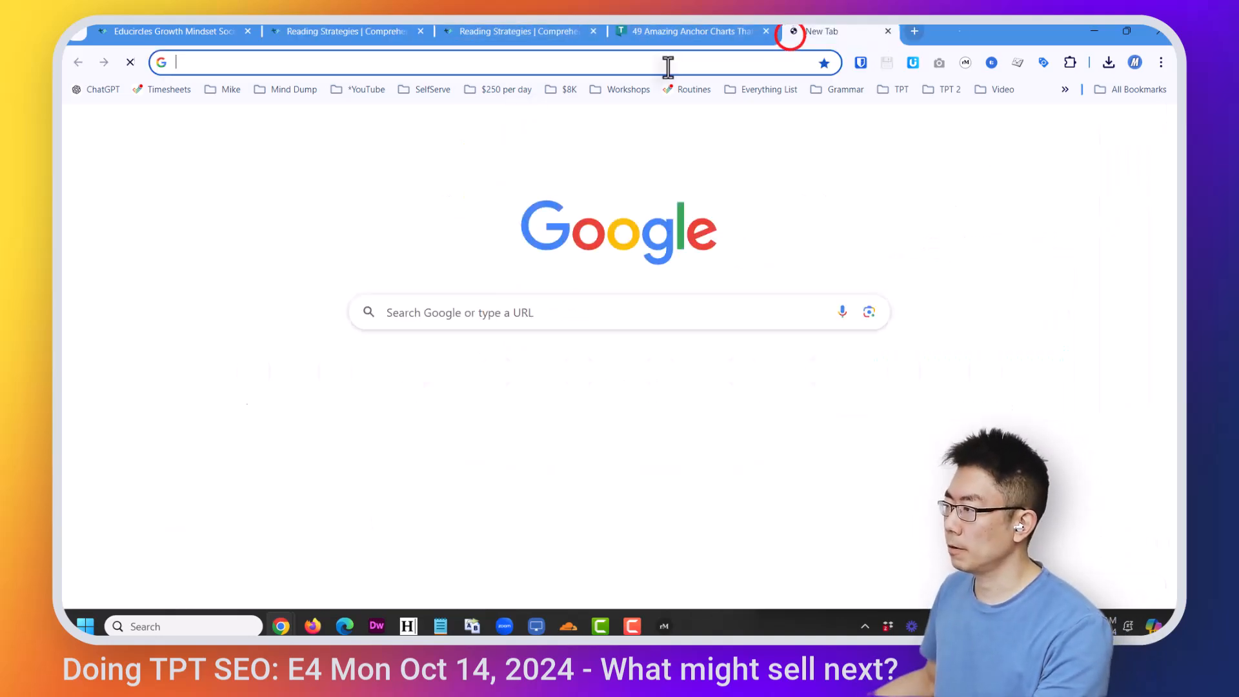